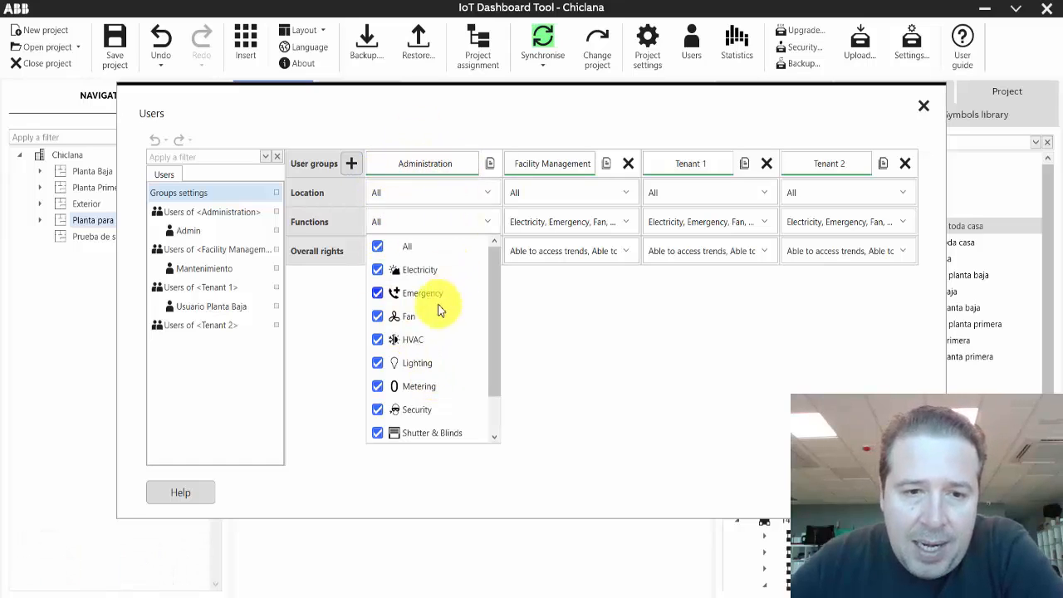
# Try excluding the Fan and HVAC functions from the Administration group, restoring each one.
pyautogui.click(378, 317)
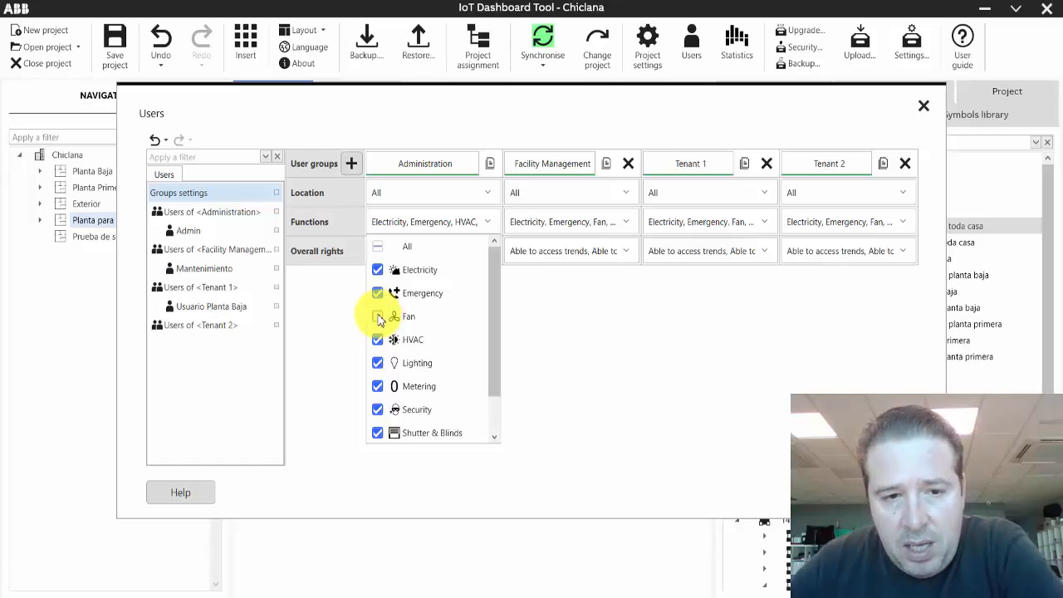
pyautogui.click(379, 317)
pyautogui.click(379, 341)
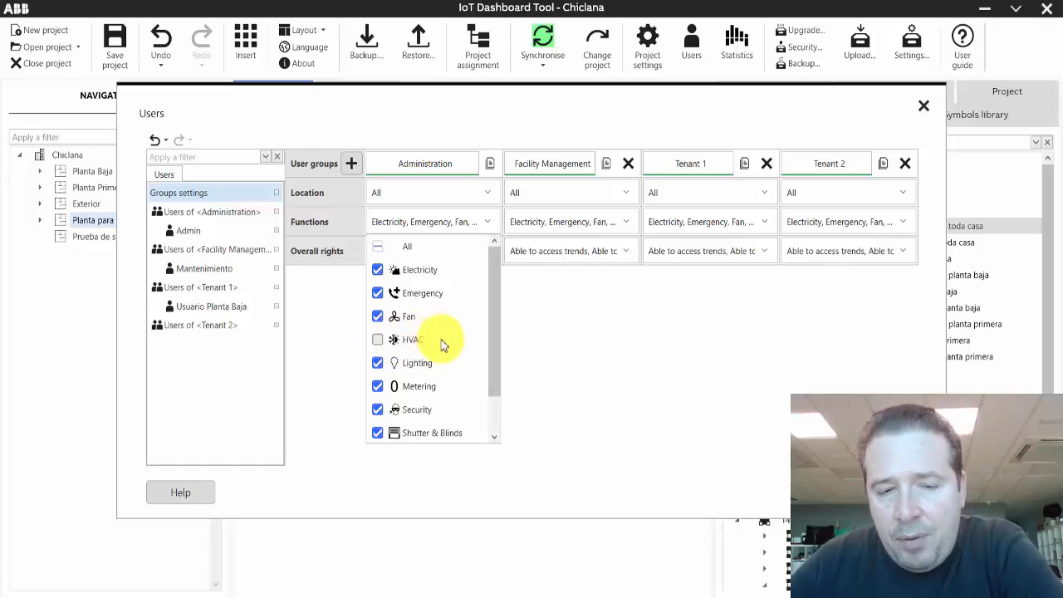
pyautogui.click(378, 340)
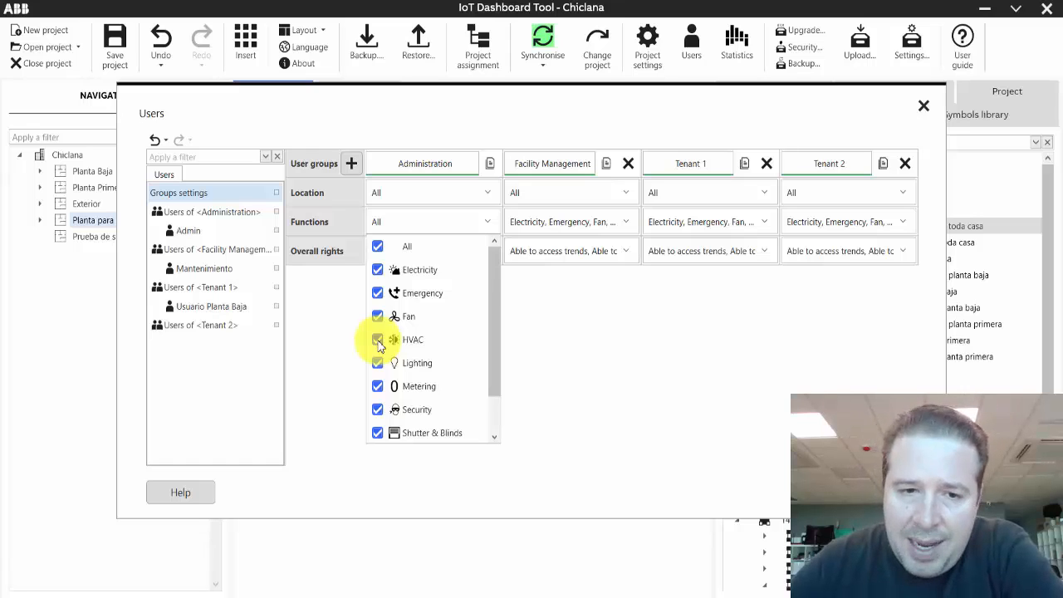
pyautogui.click(378, 340)
# Examine the full list of functions available to the Administration group.
pyautogui.scroll(-2, 407, 311)
pyautogui.scroll(2, 409, 382)
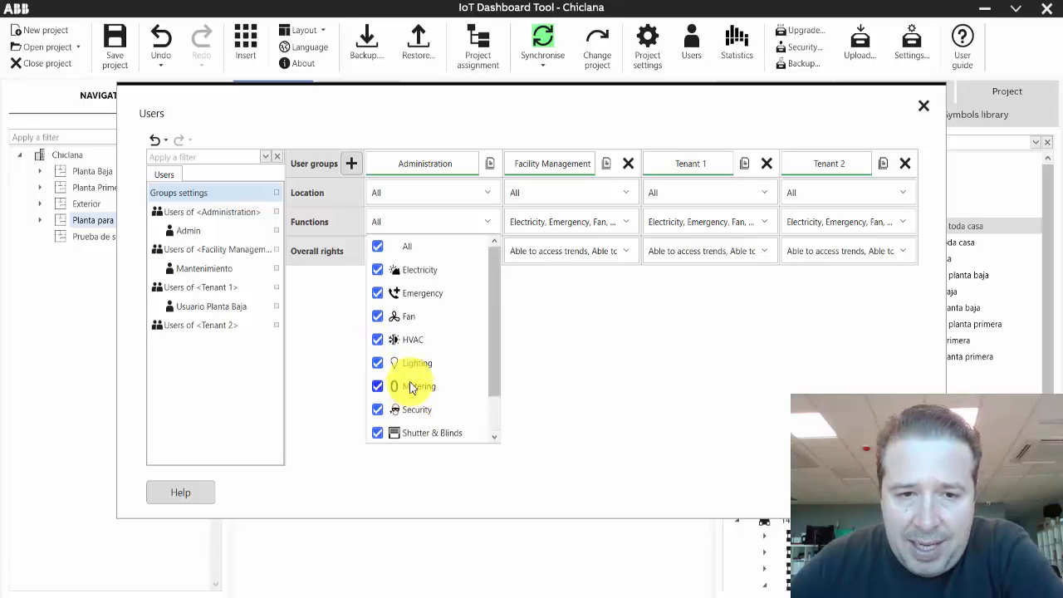
pyautogui.scroll(-2, 413, 388)
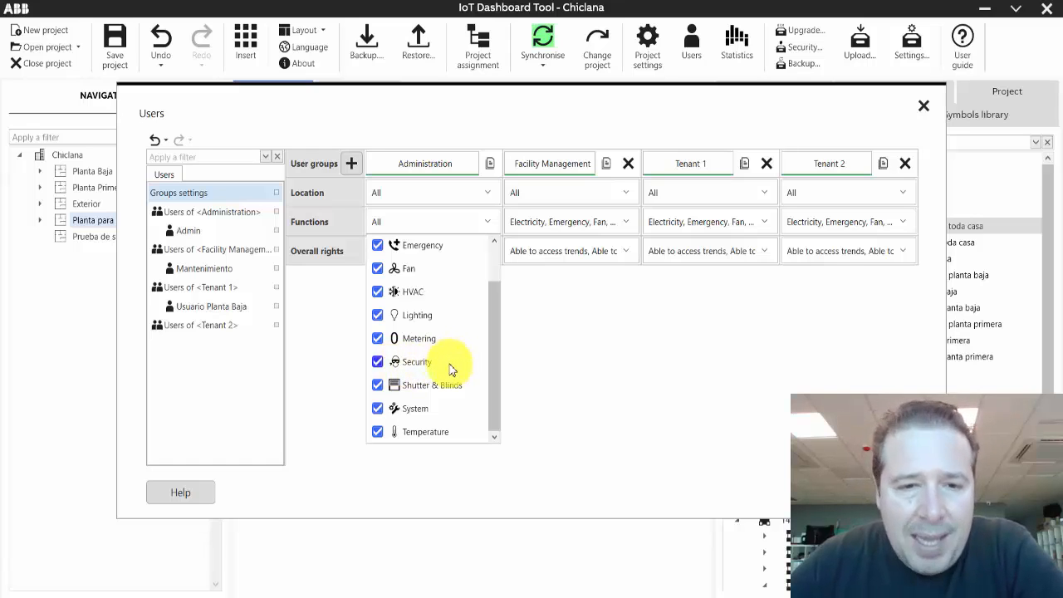
pyautogui.click(562, 357)
pyautogui.click(494, 241)
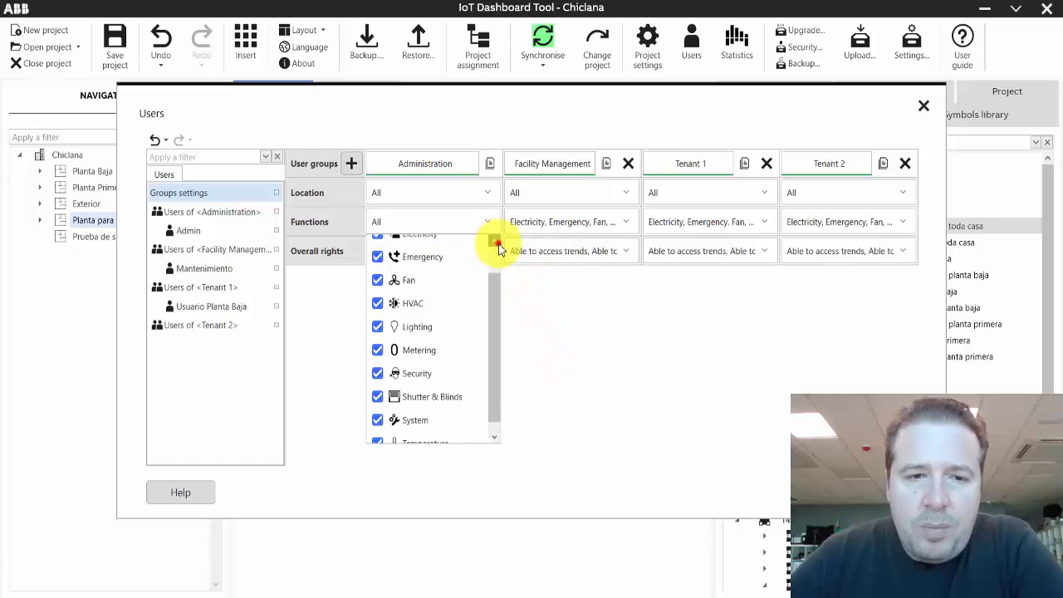
pyautogui.click(495, 241)
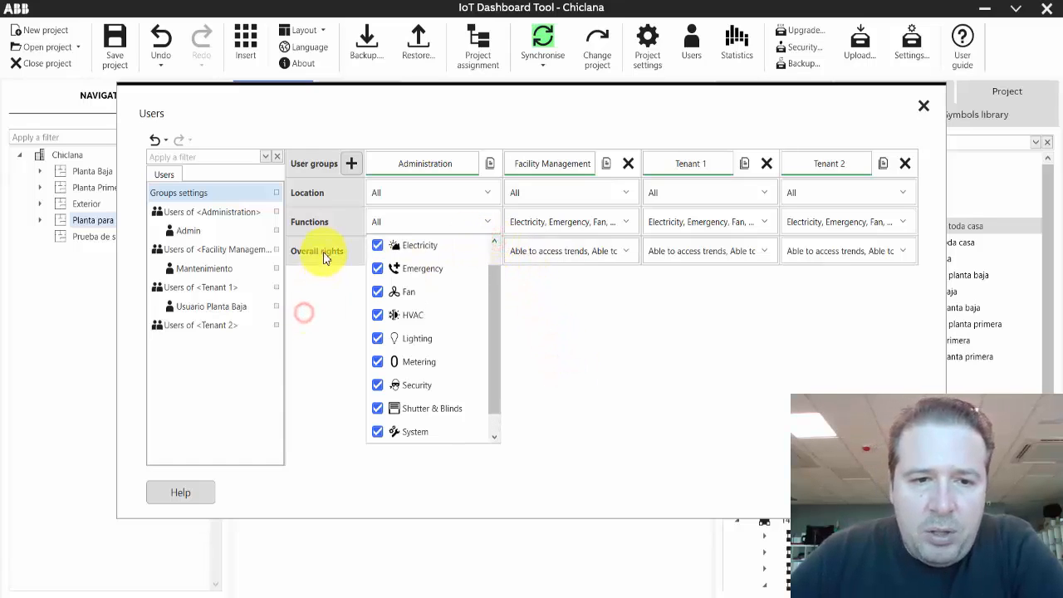
# Review the Administration group's overall rights, try removing the right to receive notifications, and restore it.
pyautogui.click(323, 251)
pyautogui.click(489, 251)
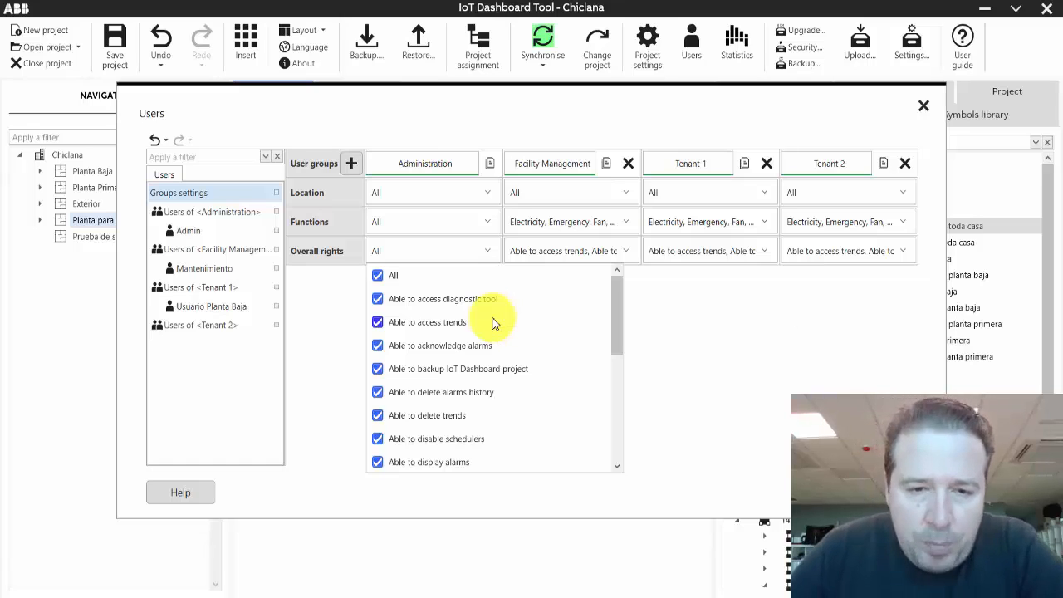
pyautogui.scroll(-7, 494, 323)
pyautogui.scroll(-1, 494, 323)
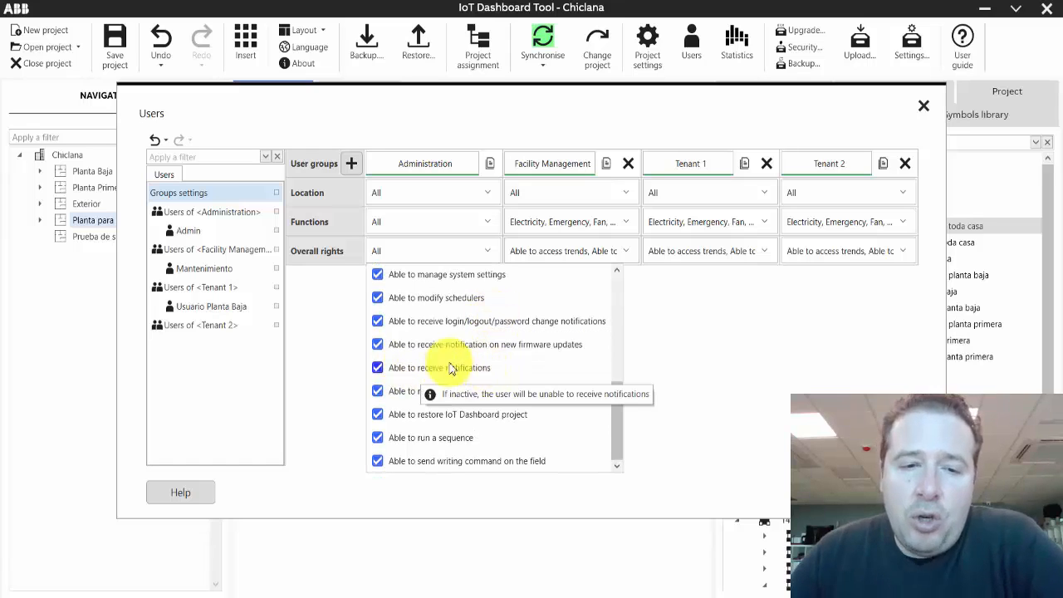
pyautogui.click(378, 368)
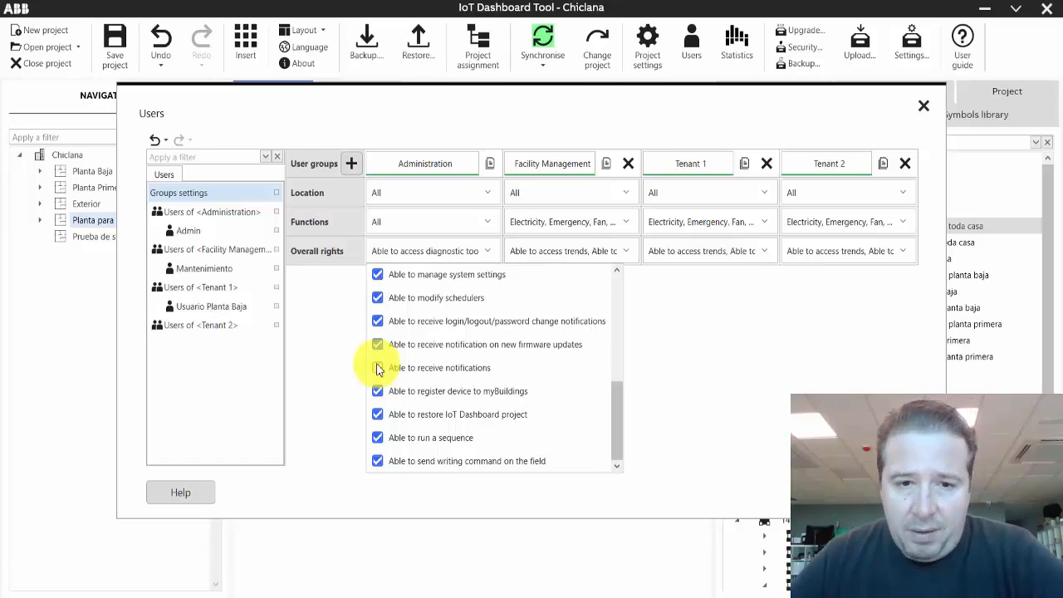
pyautogui.click(378, 368)
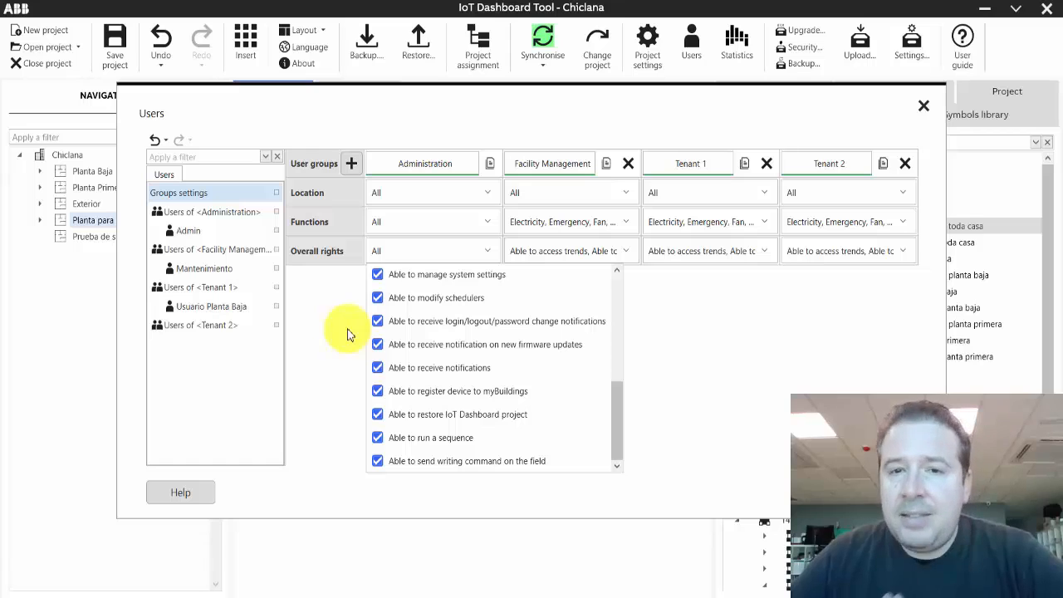
pyautogui.click(466, 228)
pyautogui.click(467, 228)
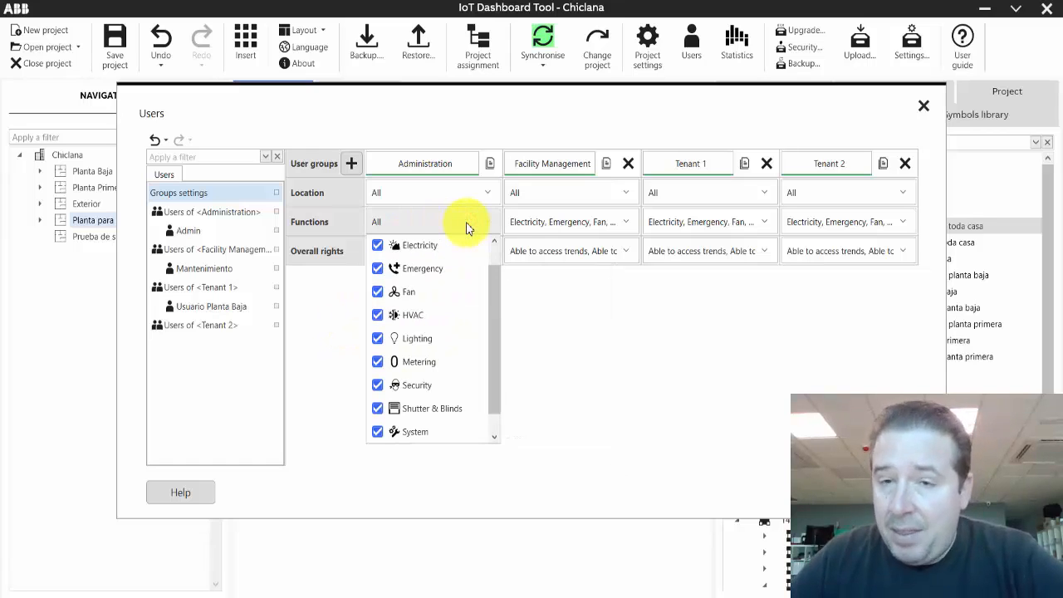
pyautogui.click(467, 225)
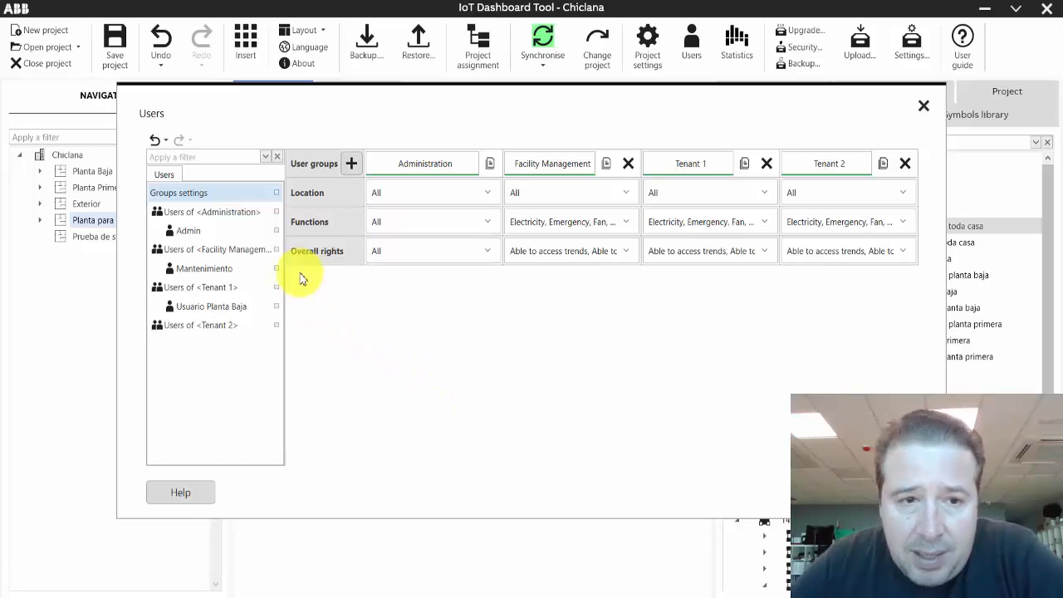
# Add a new user group containing a new user, and check that user's location options.
pyautogui.click(351, 165)
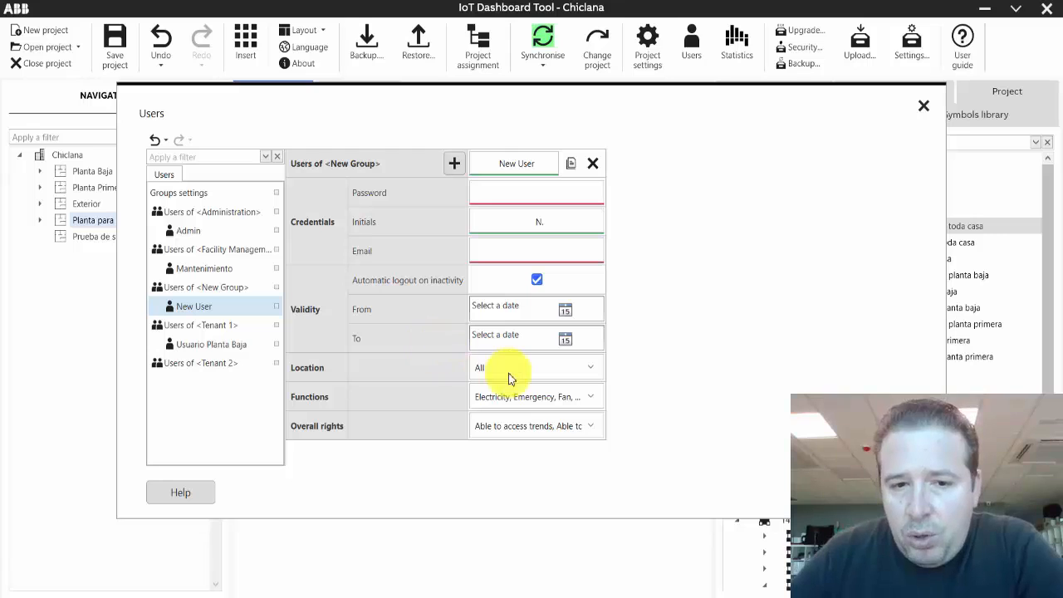
pyautogui.click(561, 372)
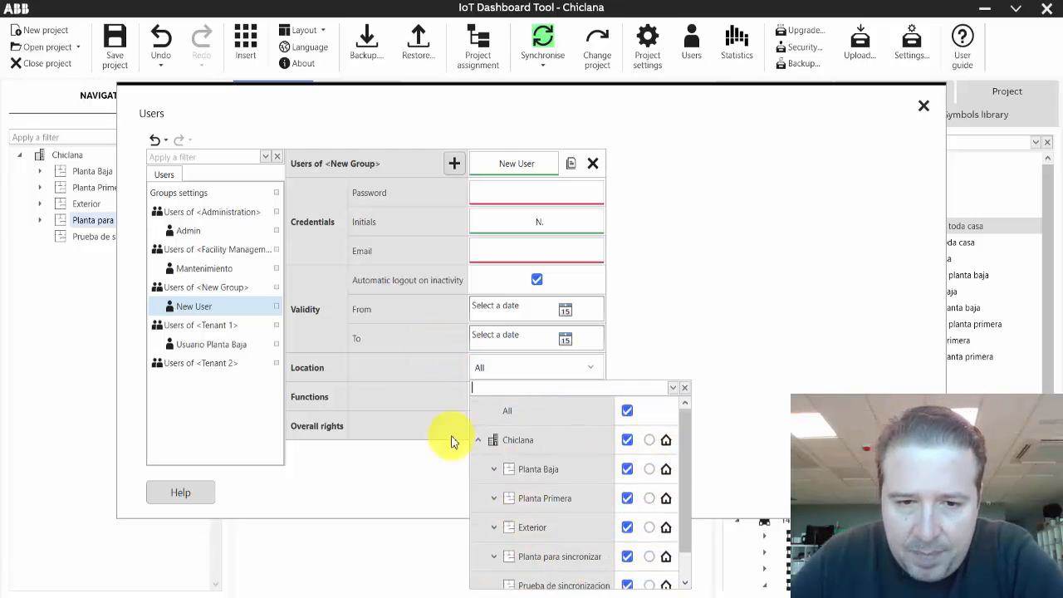
pyautogui.click(396, 407)
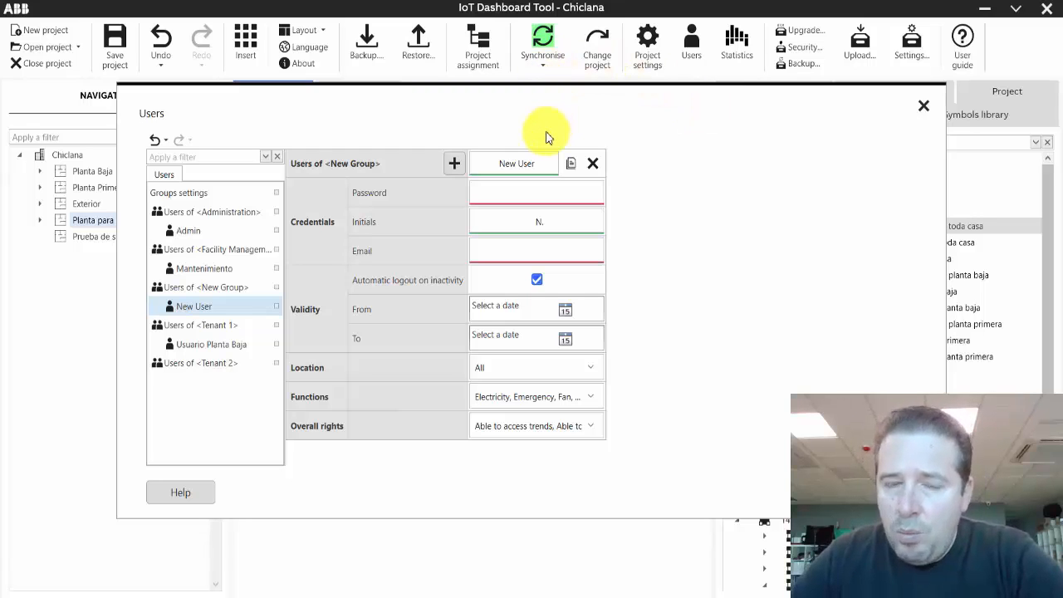
# Delete the new user and discard all changes made to the user settings.
pyautogui.click(593, 163)
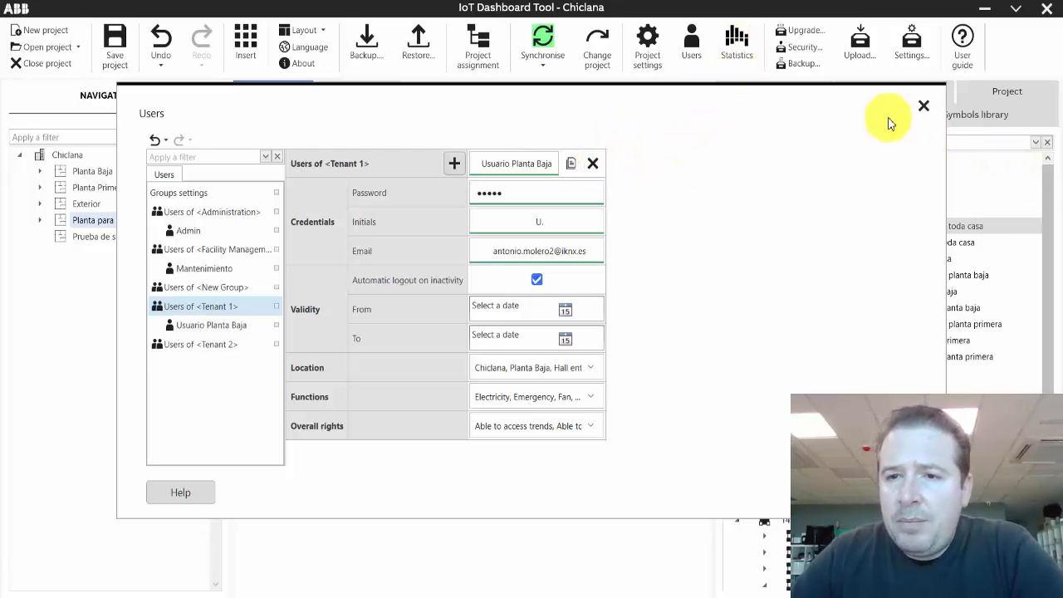
pyautogui.click(924, 106)
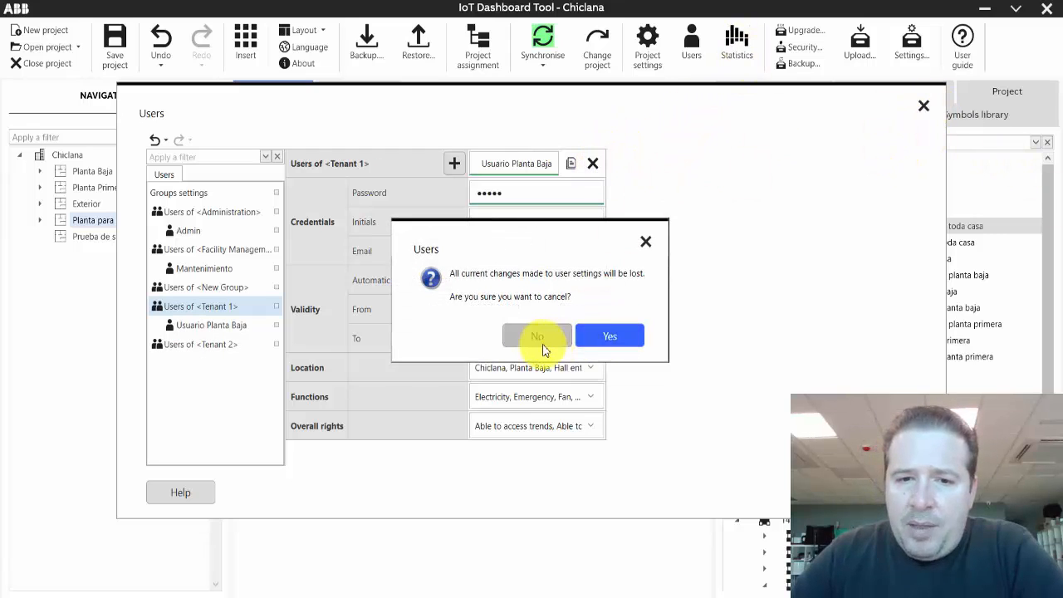
pyautogui.click(603, 336)
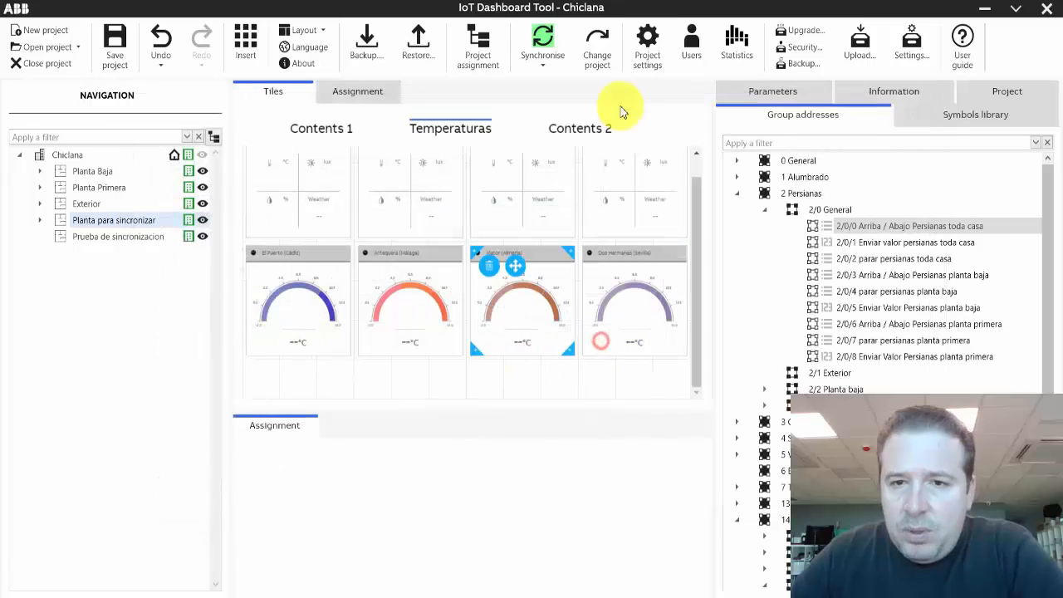
# Look at the user settings once more and view the project statistics.
pyautogui.click(693, 35)
pyautogui.click(923, 106)
pyautogui.click(736, 39)
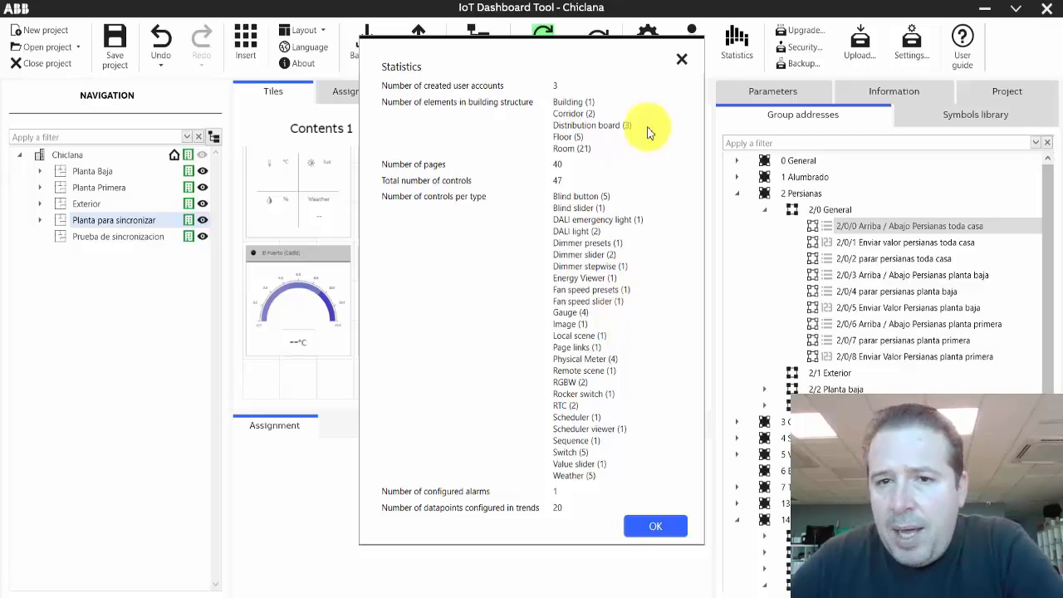
pyautogui.click(682, 59)
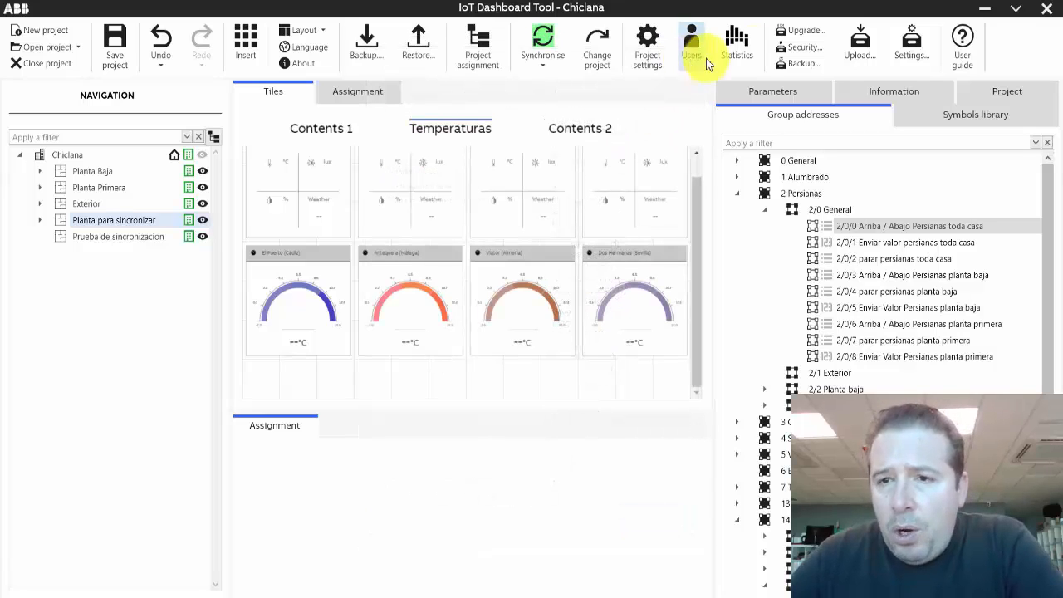
# Cancel the initial upload attempt and save the project first.
pyautogui.click(864, 46)
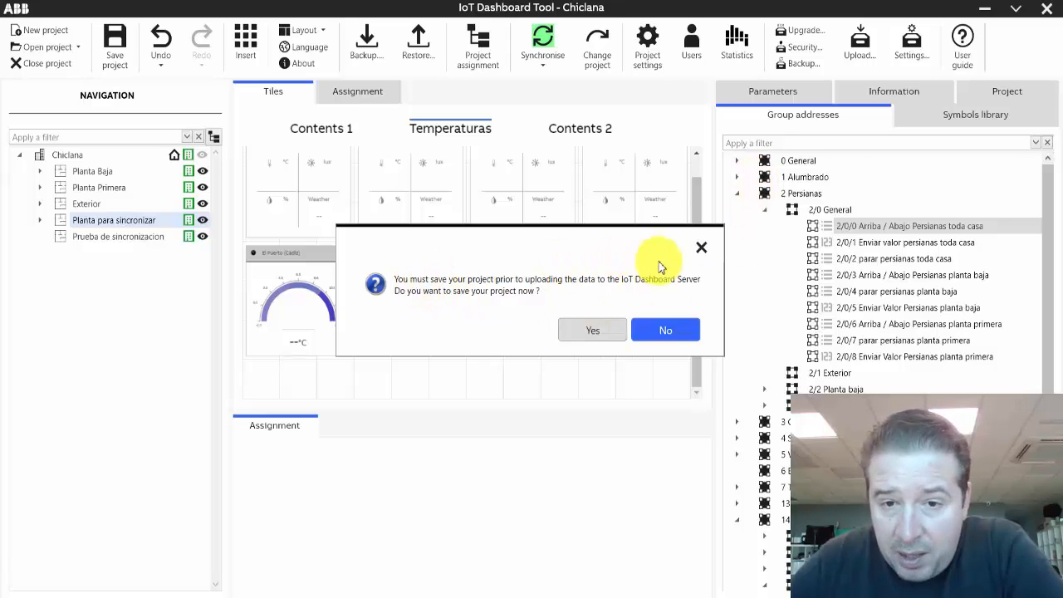
pyautogui.click(701, 247)
pyautogui.click(120, 39)
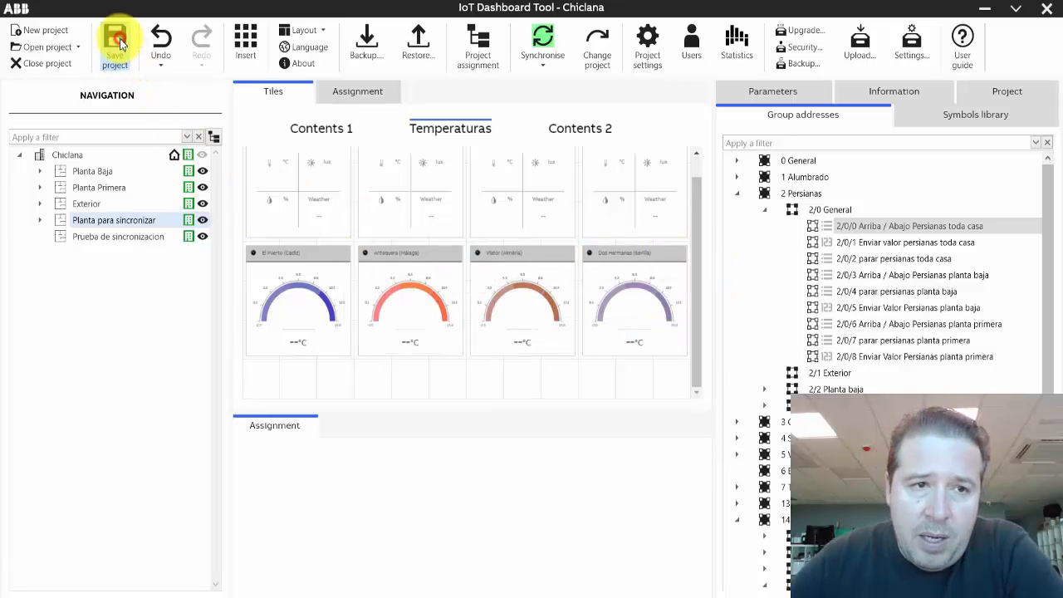
# Open the upload to the IoT Dashboard Server and scan the network for available servers.
pyautogui.click(859, 45)
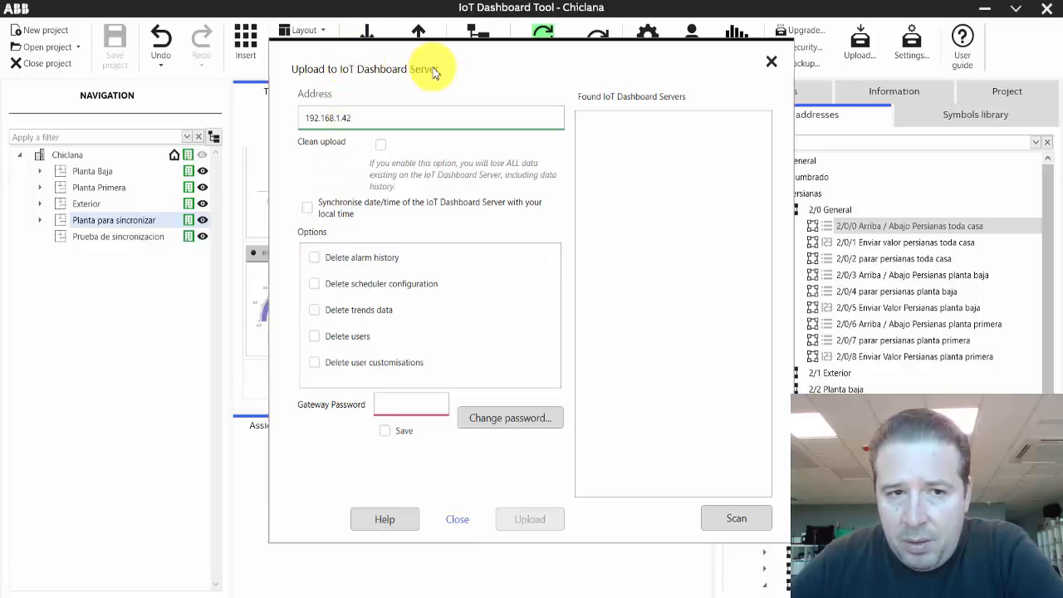
pyautogui.click(367, 120)
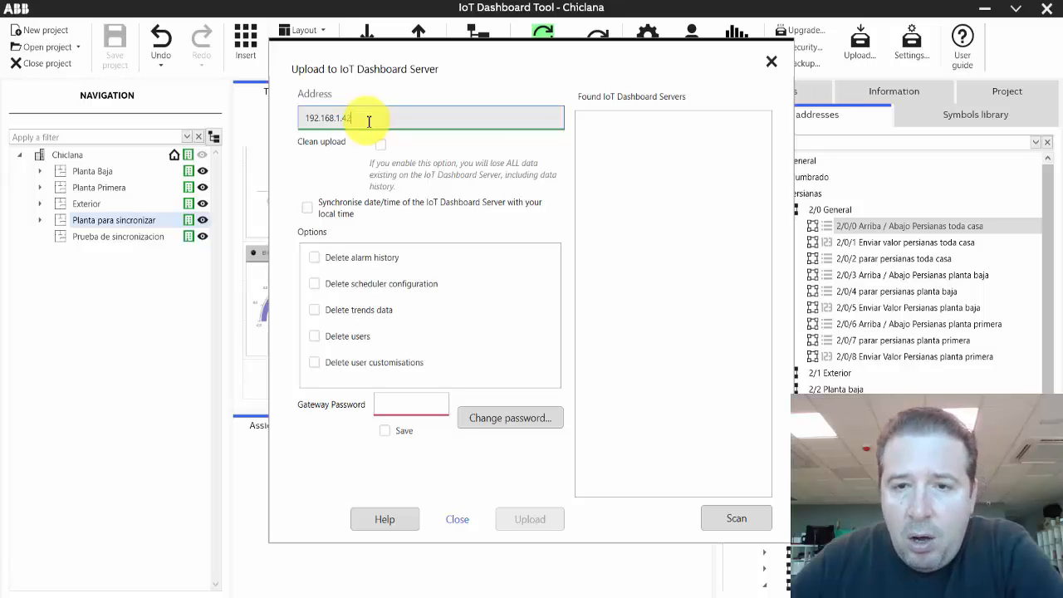
pyautogui.click(739, 519)
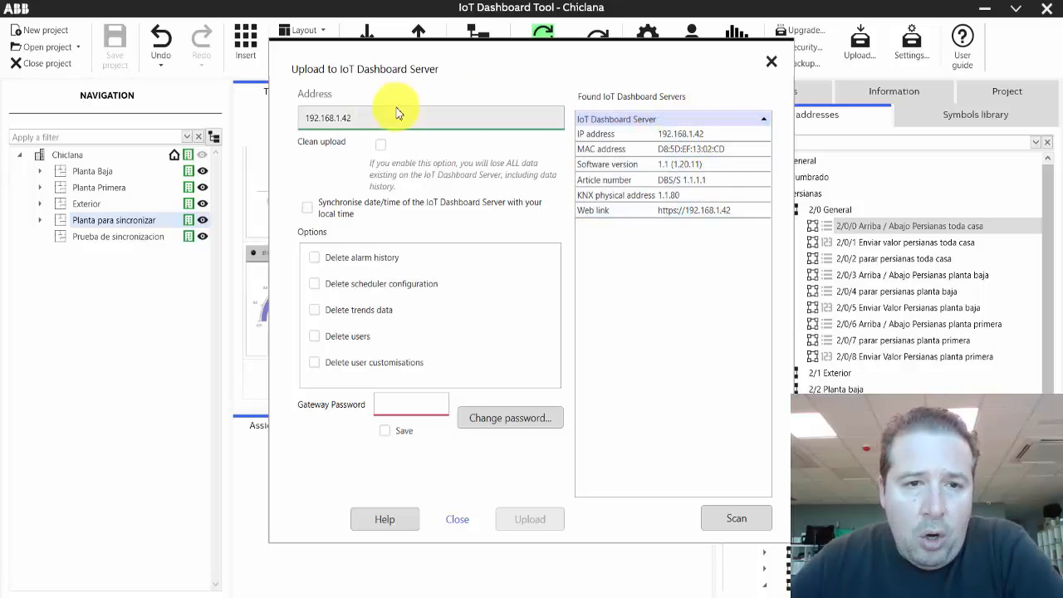
pyautogui.click(362, 117)
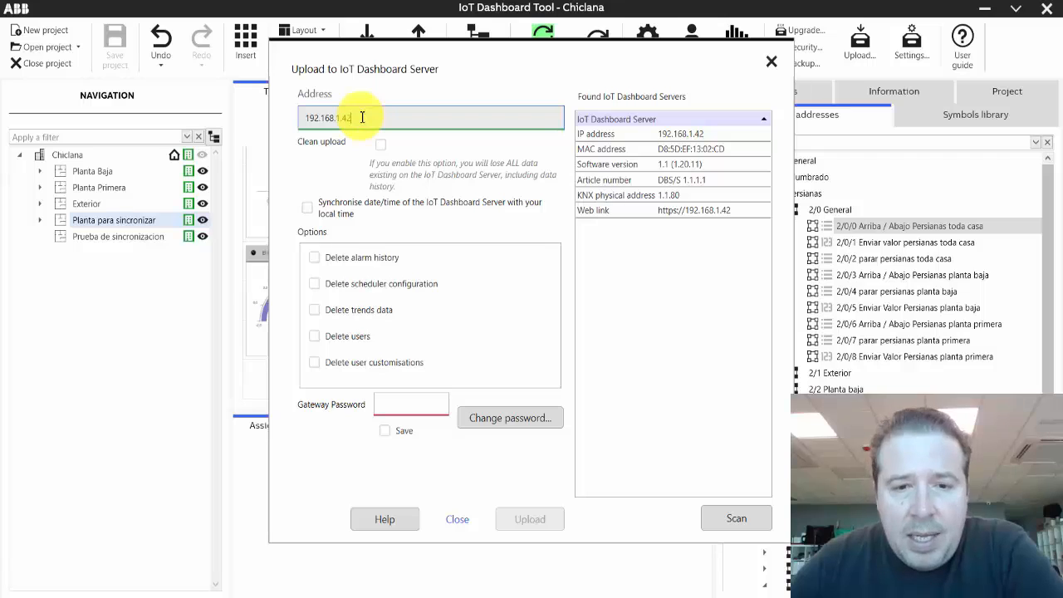
# Review the upload's deletion options and gateway password field, and close the dialog without uploading.
pyautogui.click(415, 407)
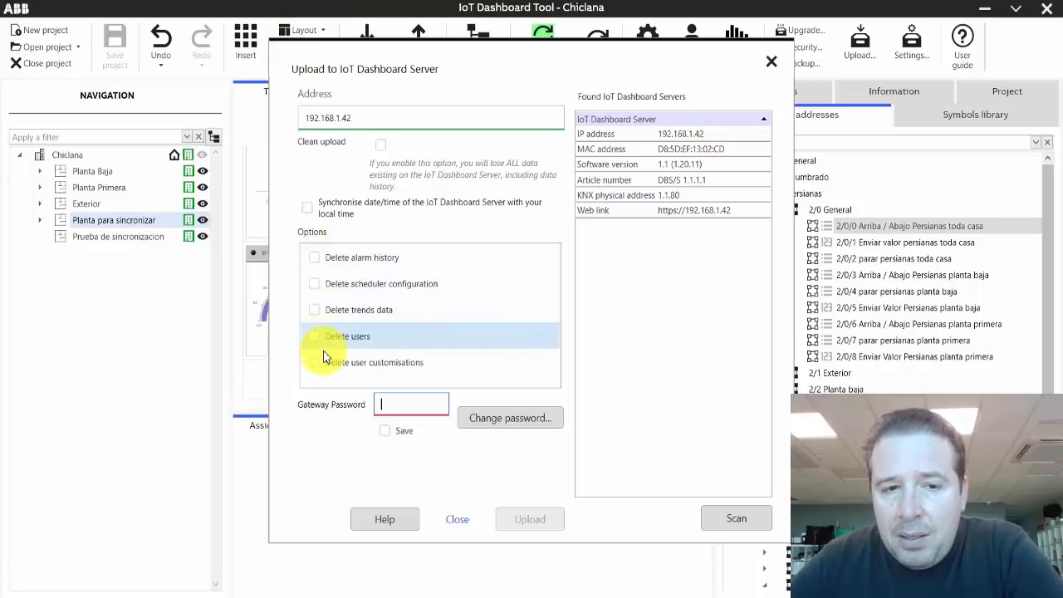
pyautogui.moveTo(339, 256)
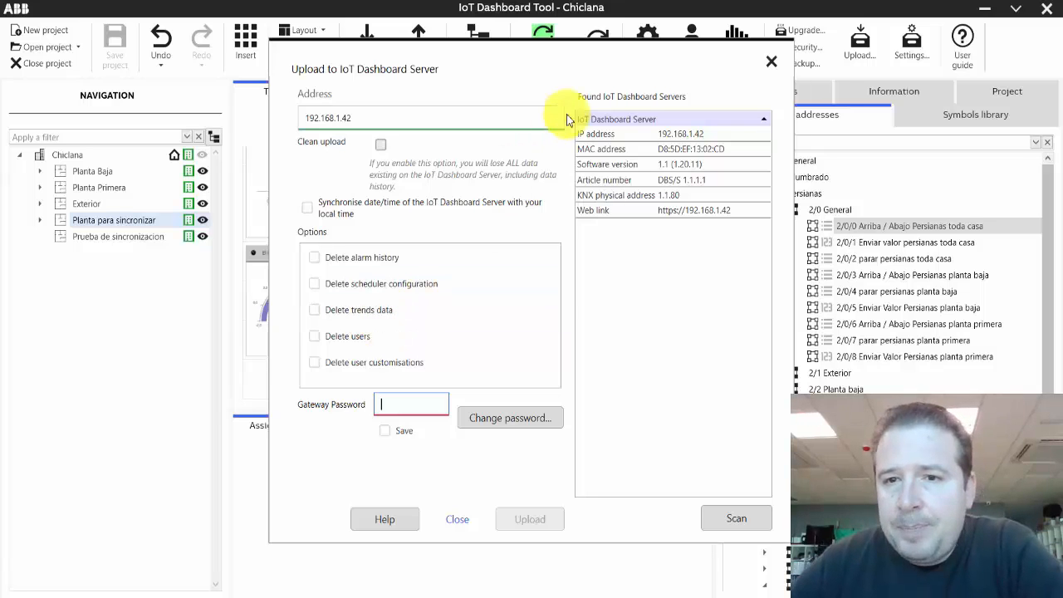
pyautogui.click(770, 65)
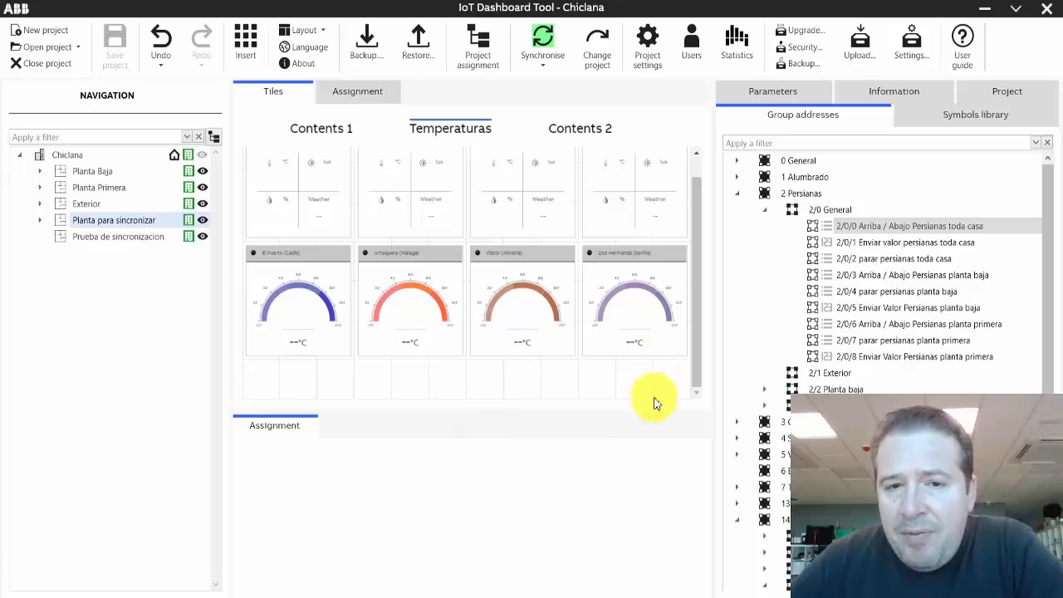
# Review the insertable control types and compare the tiles on the Contents 1 and Temperaturas pages.
pyautogui.scroll(1, 482, 307)
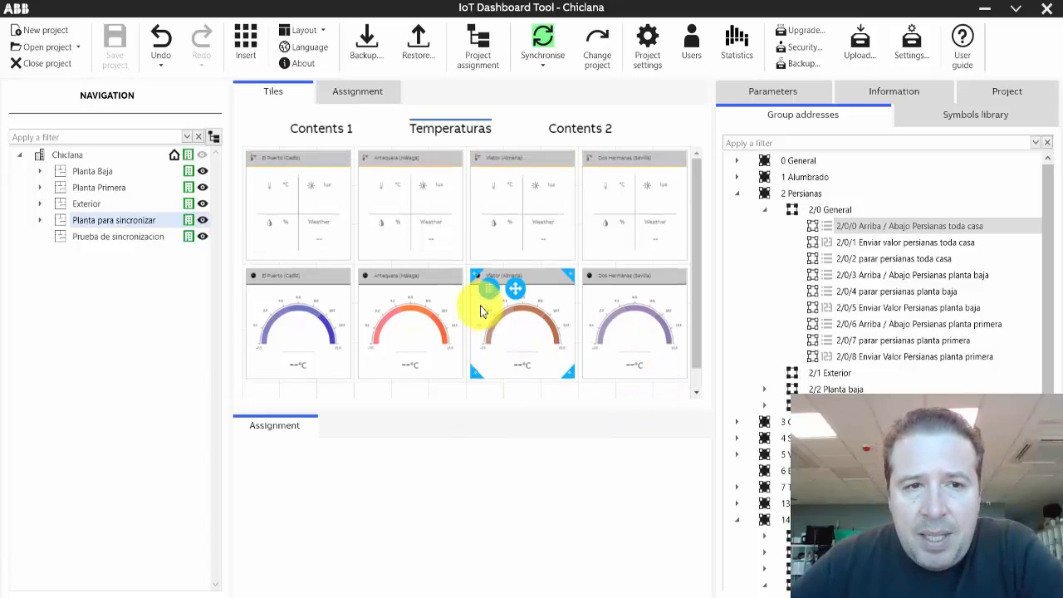
pyautogui.click(247, 37)
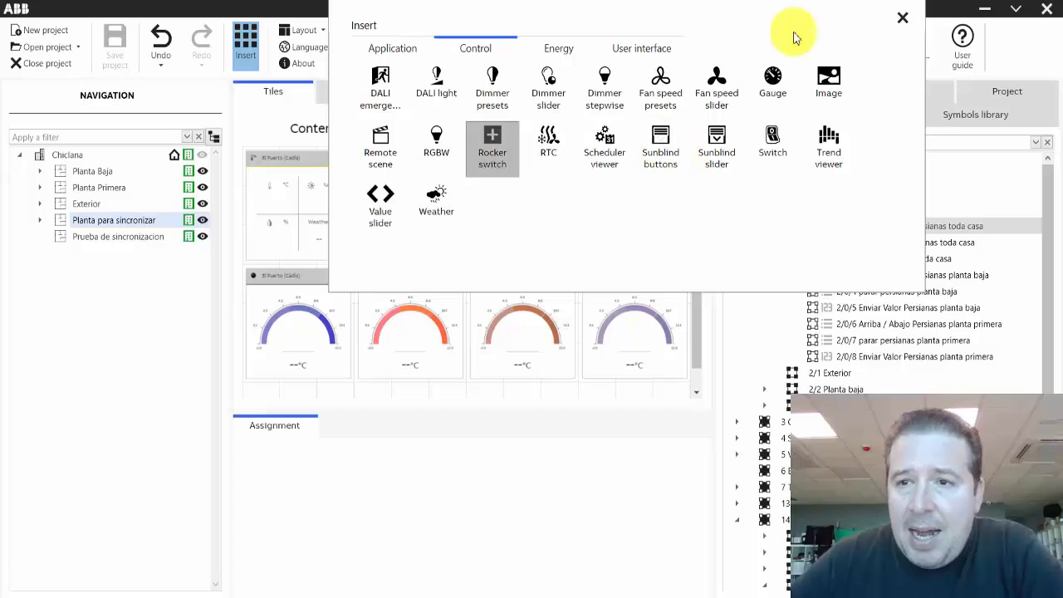
pyautogui.click(903, 18)
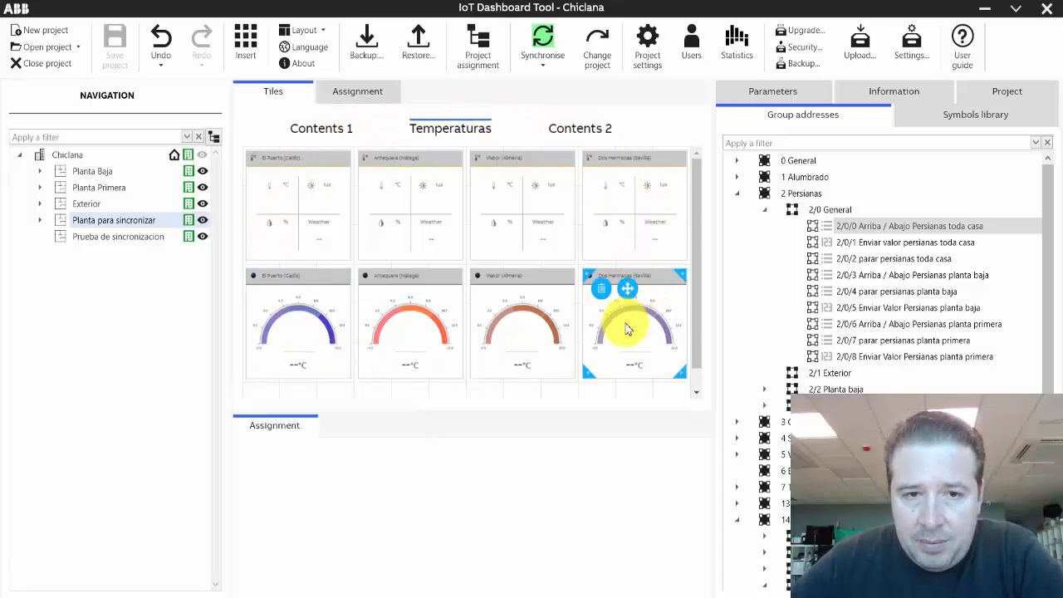
pyautogui.click(324, 129)
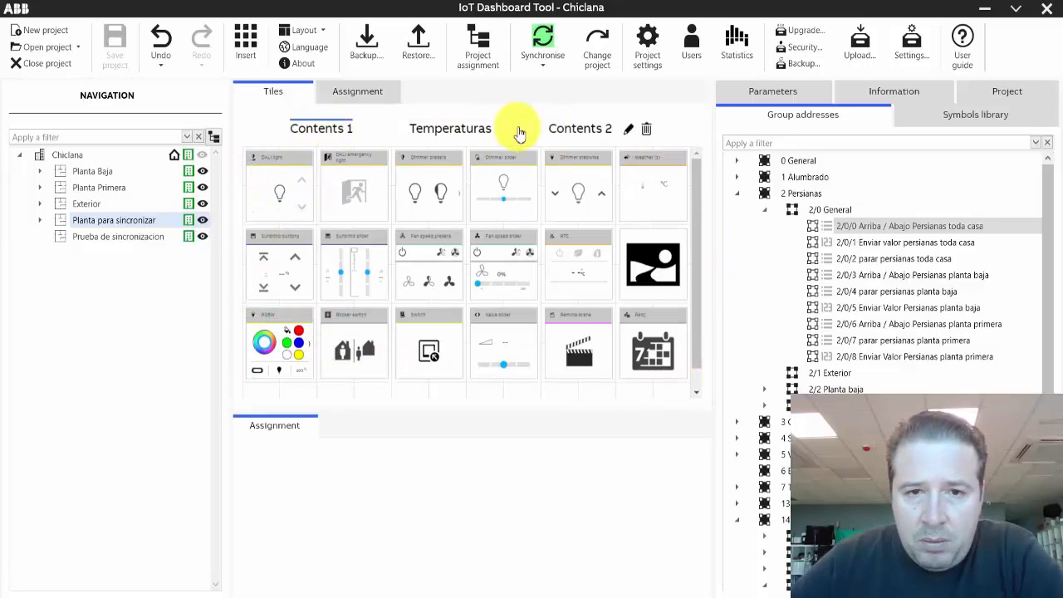
pyautogui.click(486, 130)
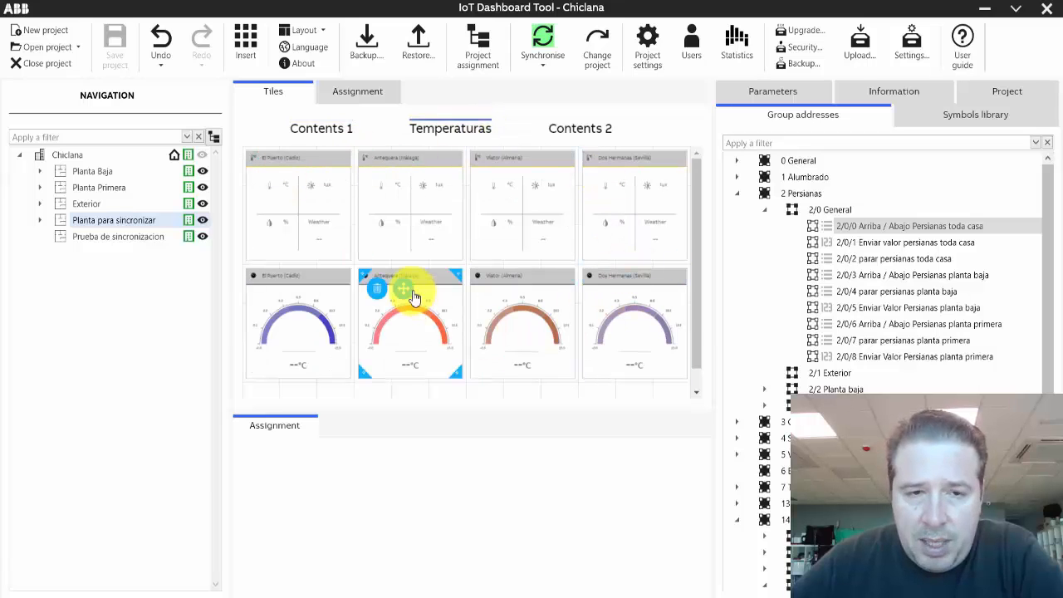
# Browse the tile pages of Exterior, Planta Baja, Planta Primera and Planta para sincronizar.
pyautogui.click(77, 204)
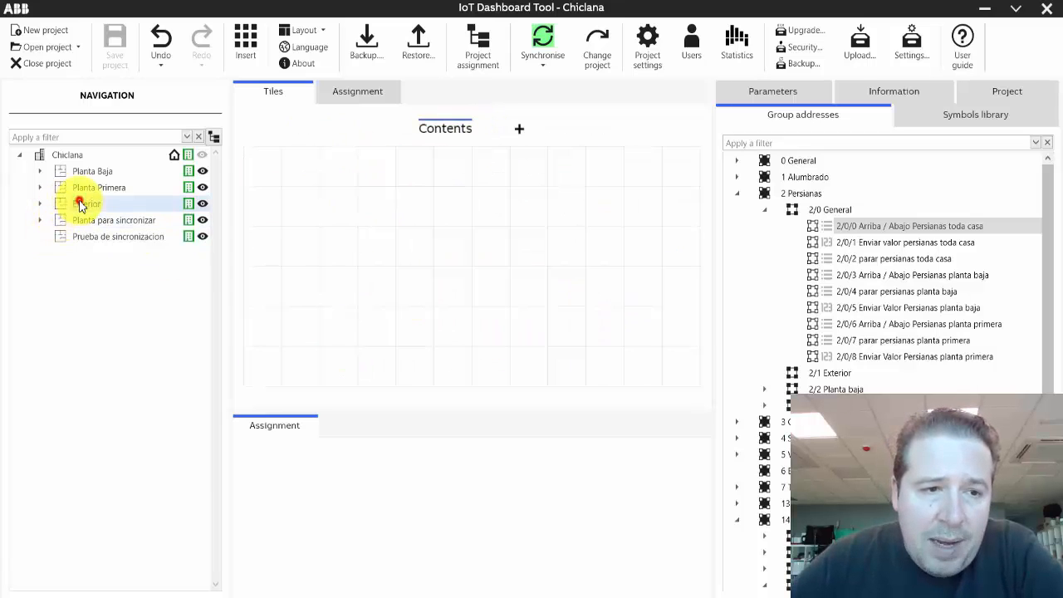
pyautogui.click(81, 172)
pyautogui.click(88, 188)
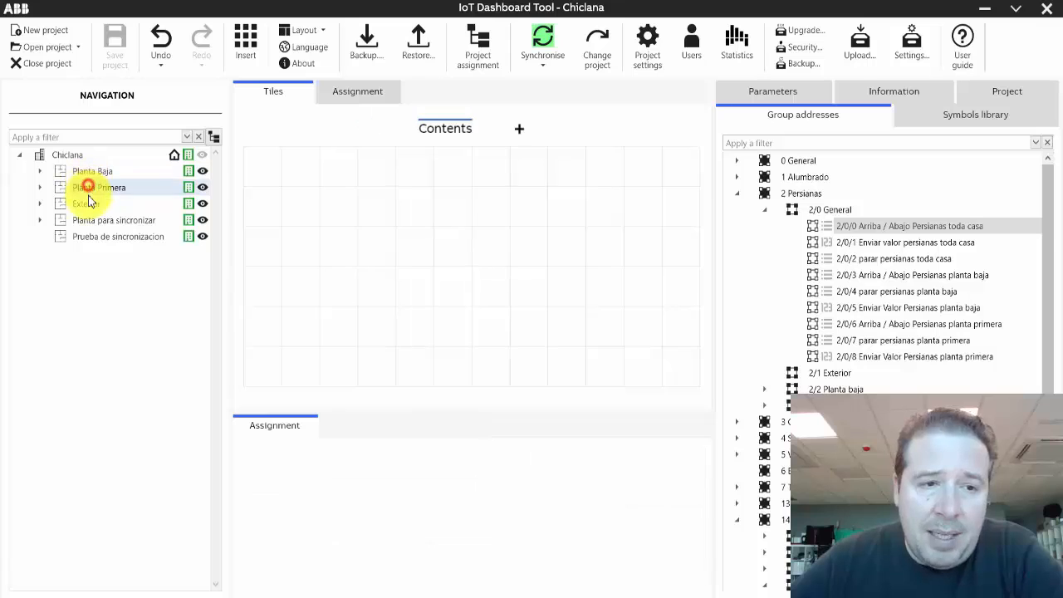
pyautogui.click(88, 204)
pyautogui.click(86, 221)
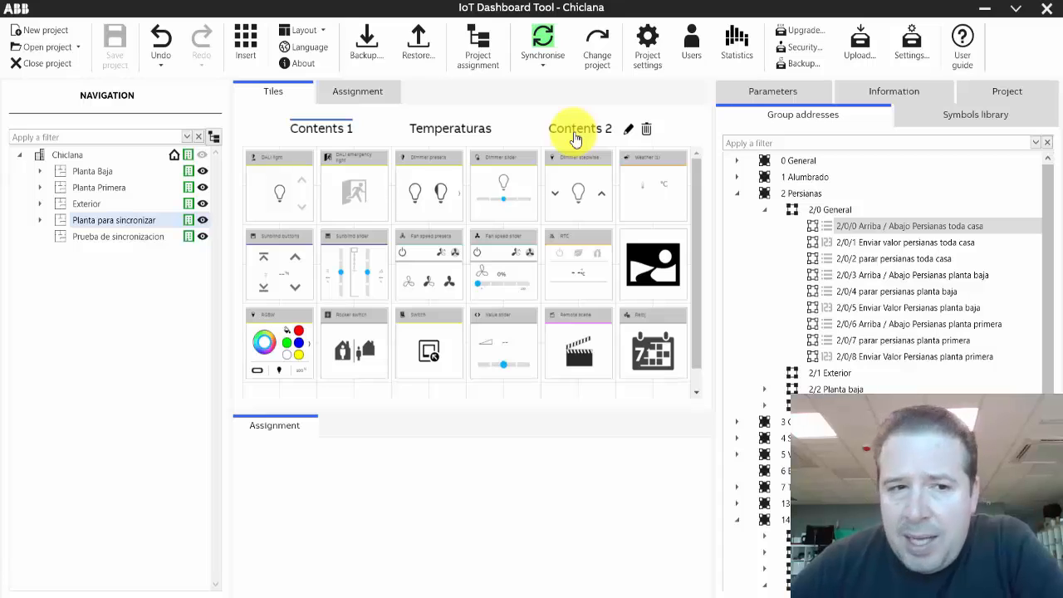
# Turn off the visibility of Planta Primera, Exterior, Planta para sincronizar and Prueba de sincronizacion in the navigation tree.
pyautogui.click(203, 238)
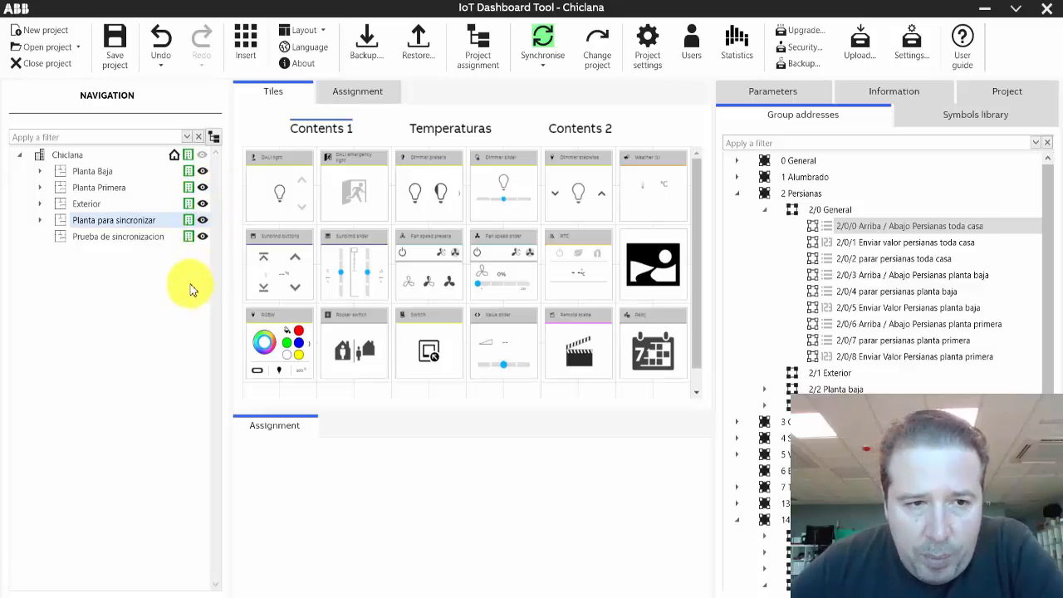
pyautogui.click(199, 220)
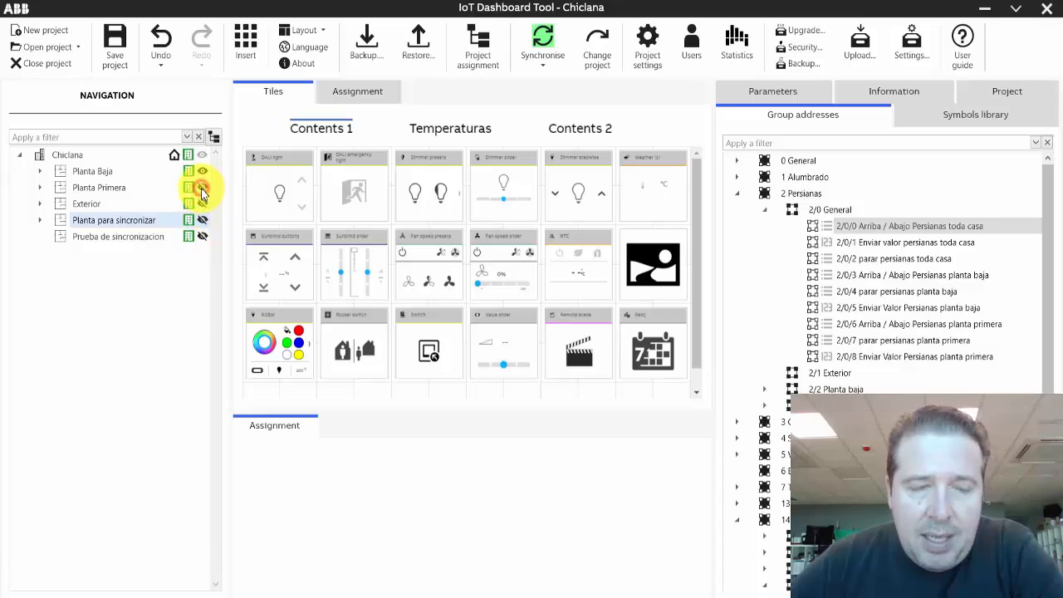
pyautogui.click(201, 189)
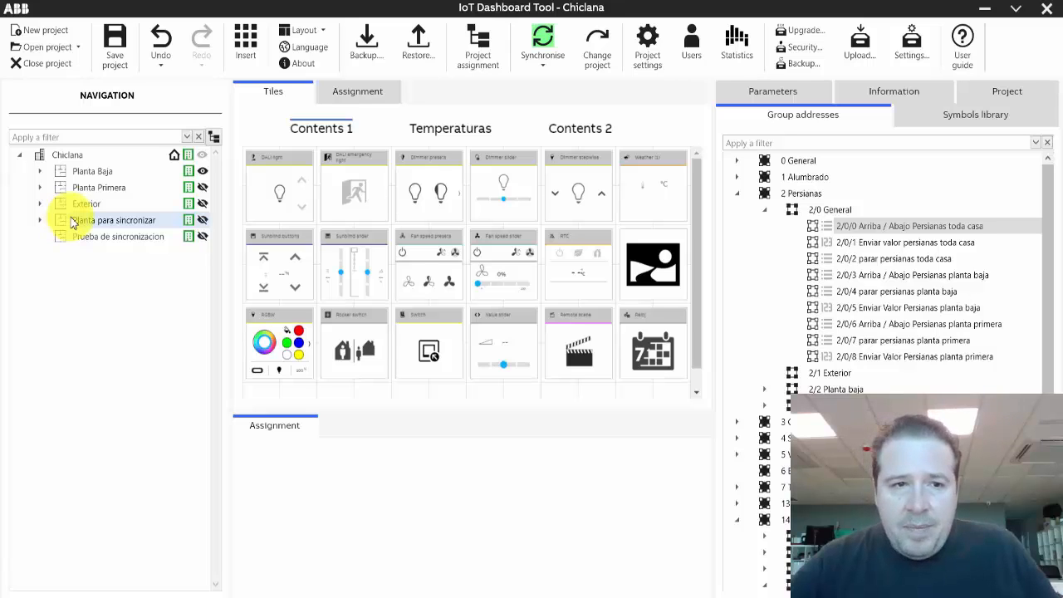
# Turn the visibility of Planta Primera and the three entries below it back on.
pyautogui.click(204, 188)
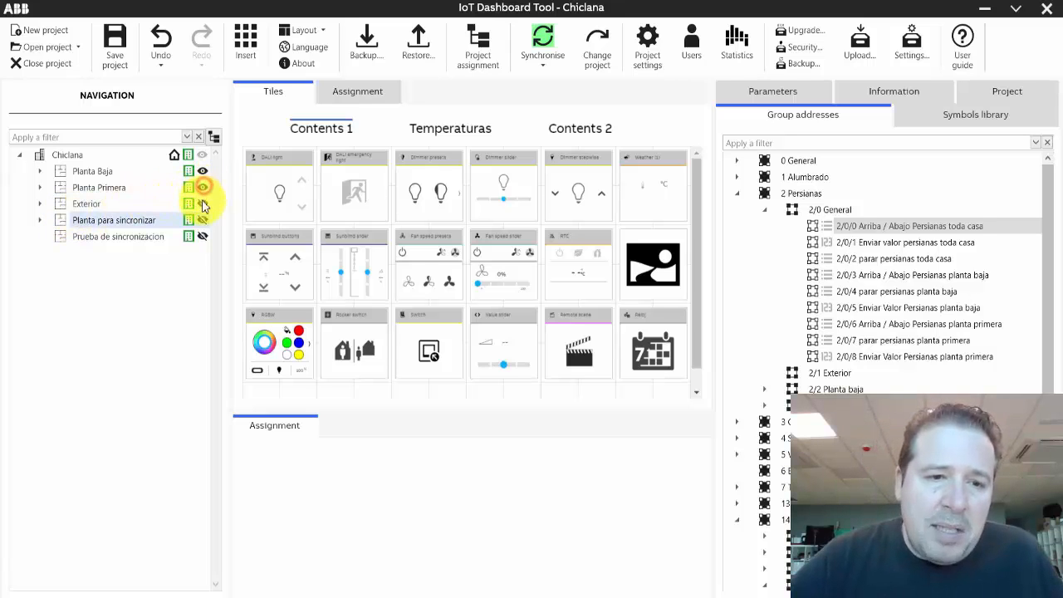
pyautogui.click(202, 203)
pyautogui.click(202, 221)
pyautogui.click(202, 238)
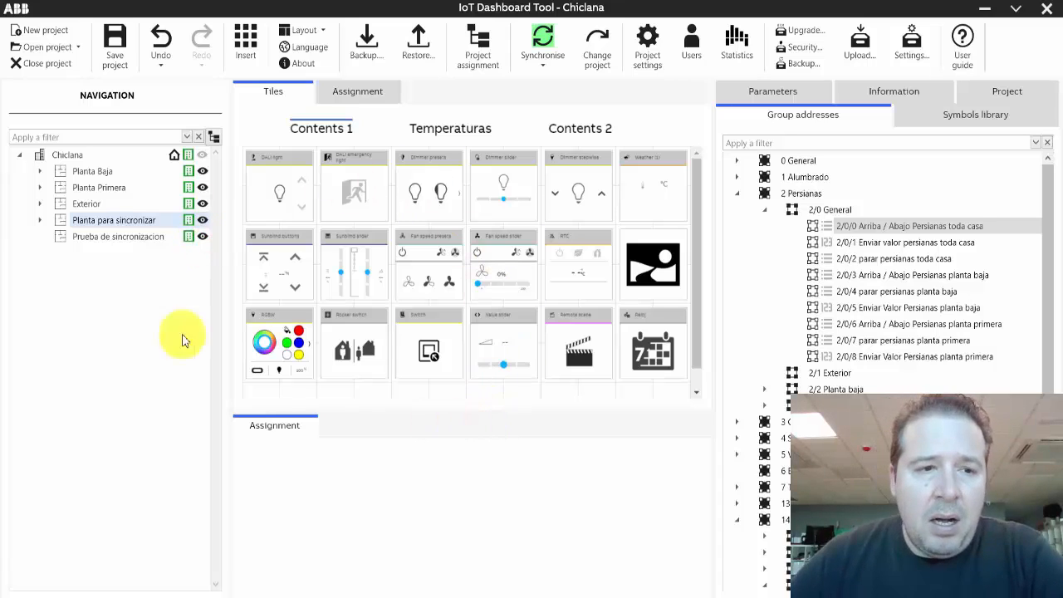
# Open Planta Baja and look over its pages Contents, 2 and 3.
pyautogui.click(104, 173)
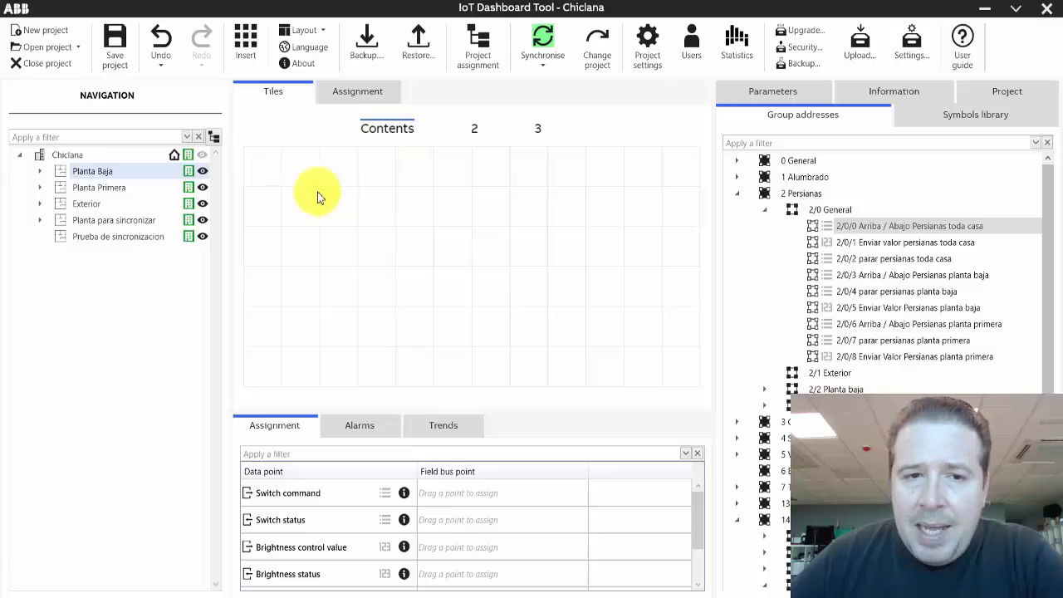
pyautogui.moveTo(394, 137)
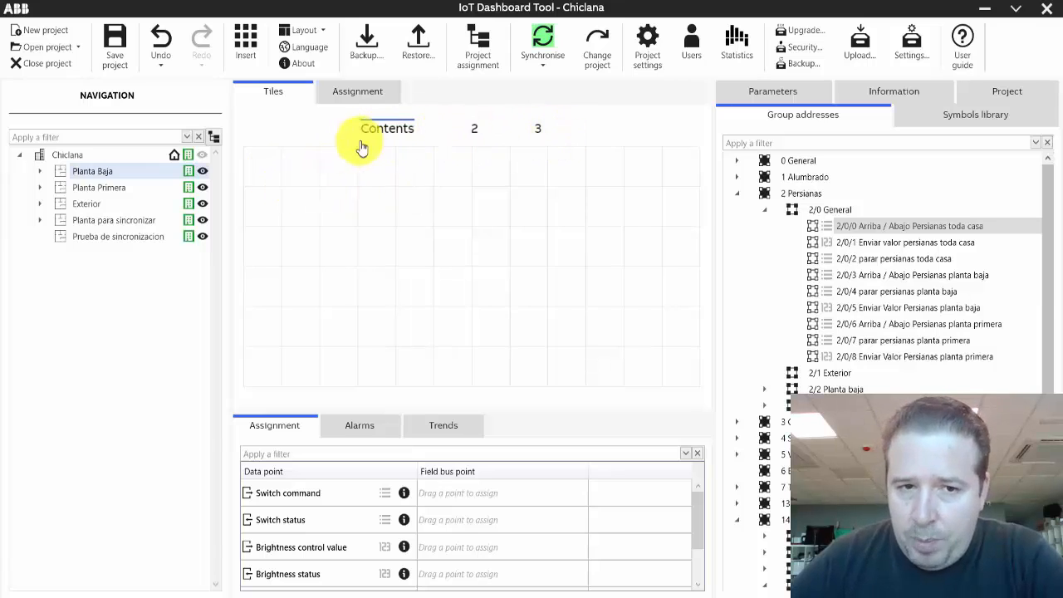
pyautogui.moveTo(538, 142)
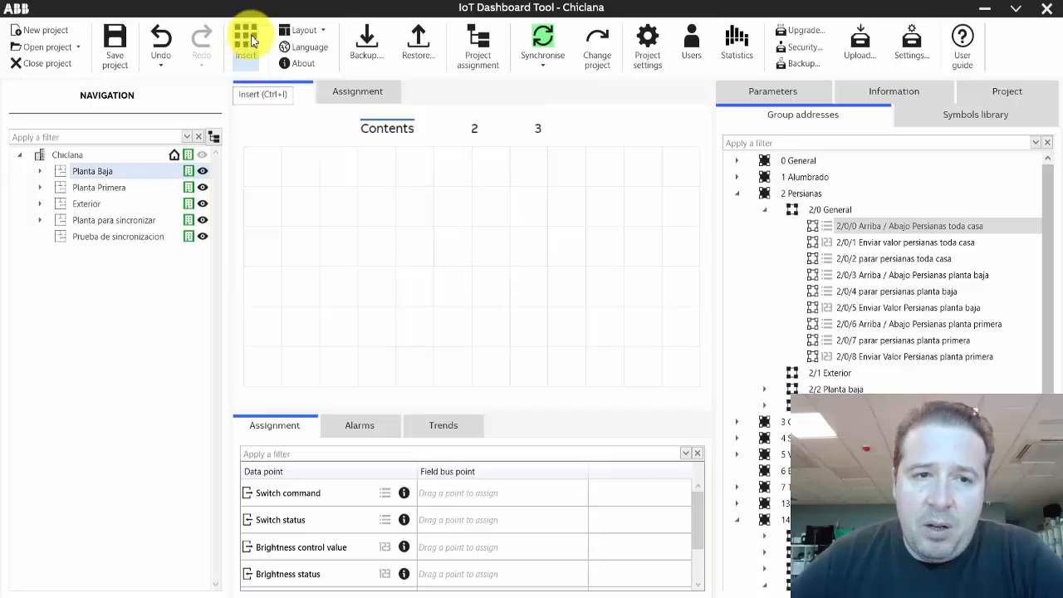
# Review the insertable elements in the Application, Control, Energy and User interface categories, and close the list without inserting any.
pyautogui.click(247, 39)
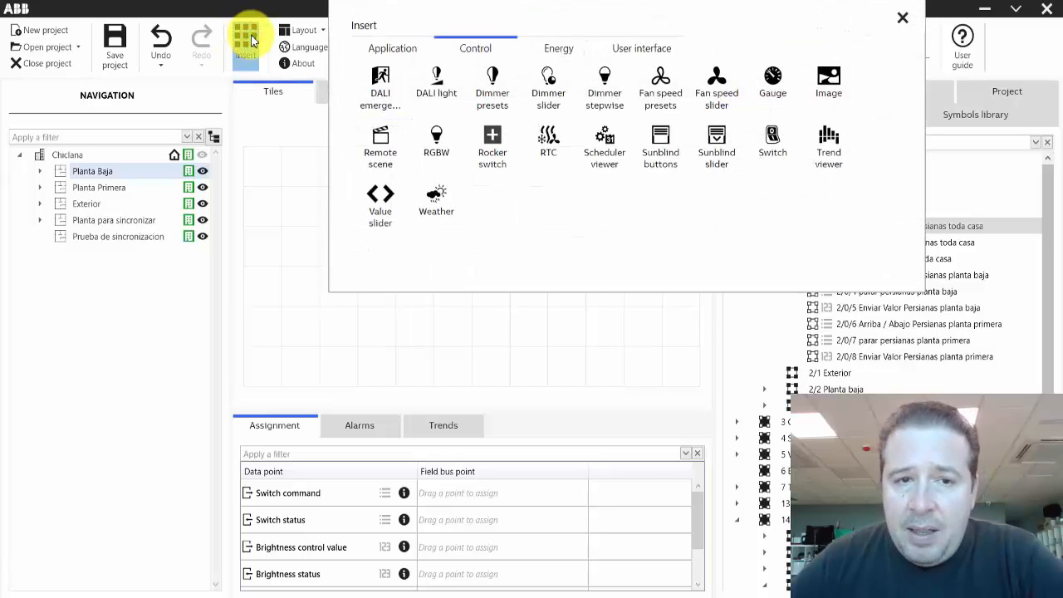
pyautogui.click(387, 48)
pyautogui.click(482, 50)
pyautogui.click(561, 48)
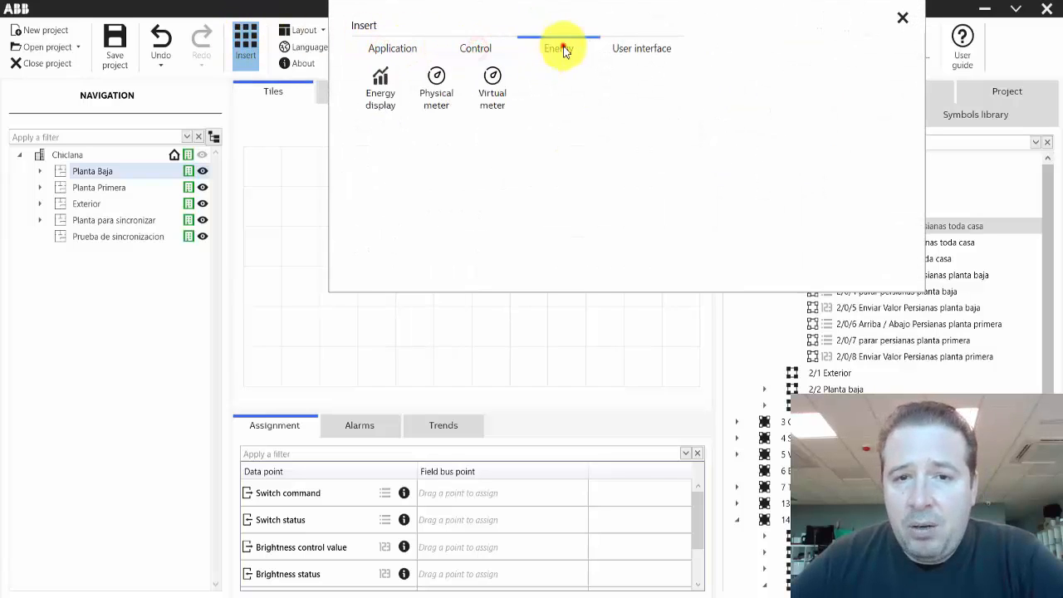
pyautogui.click(622, 49)
pyautogui.click(542, 50)
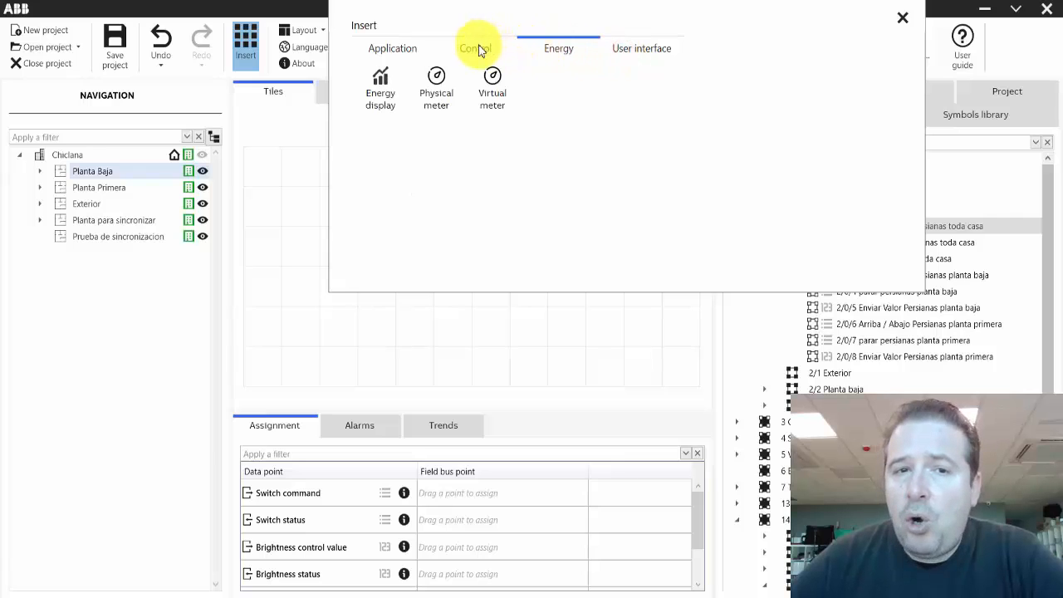
pyautogui.click(476, 48)
pyautogui.click(378, 48)
pyautogui.click(486, 50)
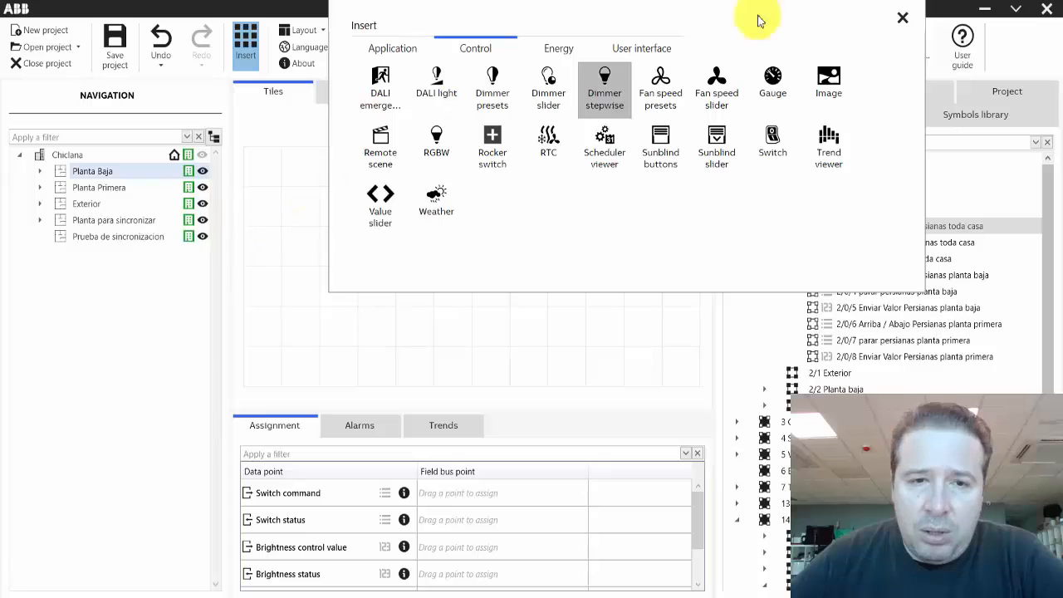
pyautogui.click(903, 18)
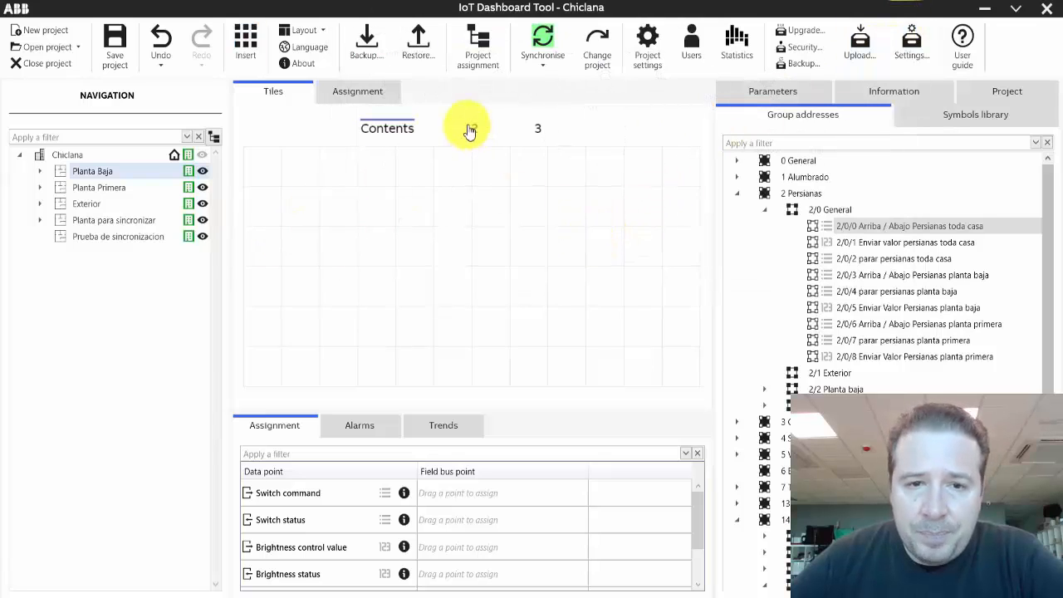
# On page 2 of Planta Baja, review the DALI light tile's data point assignments, alarms, trends and parameters.
pyautogui.click(472, 129)
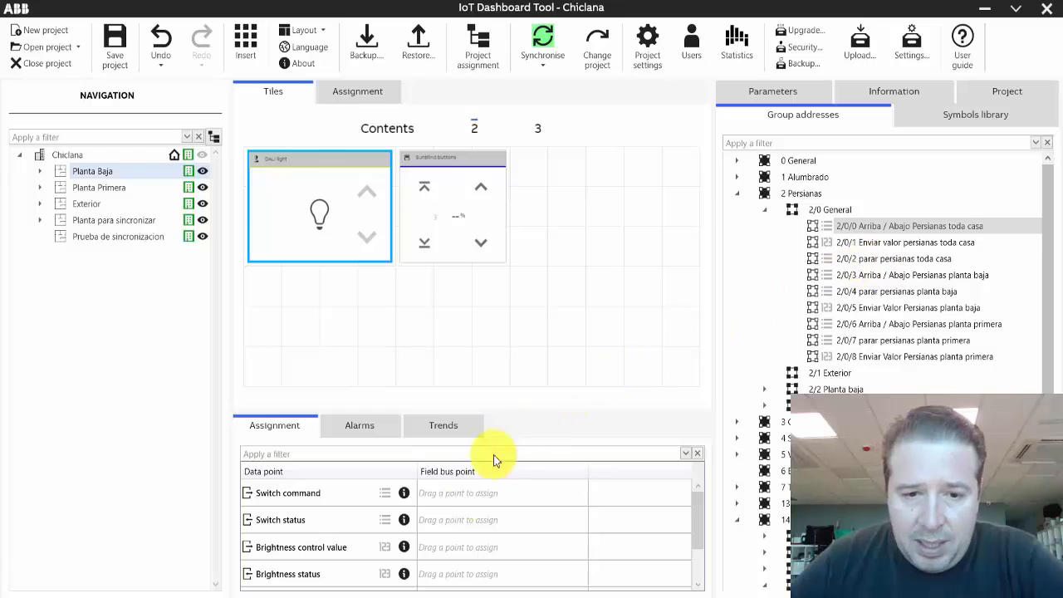
pyautogui.scroll(-2, 440, 544)
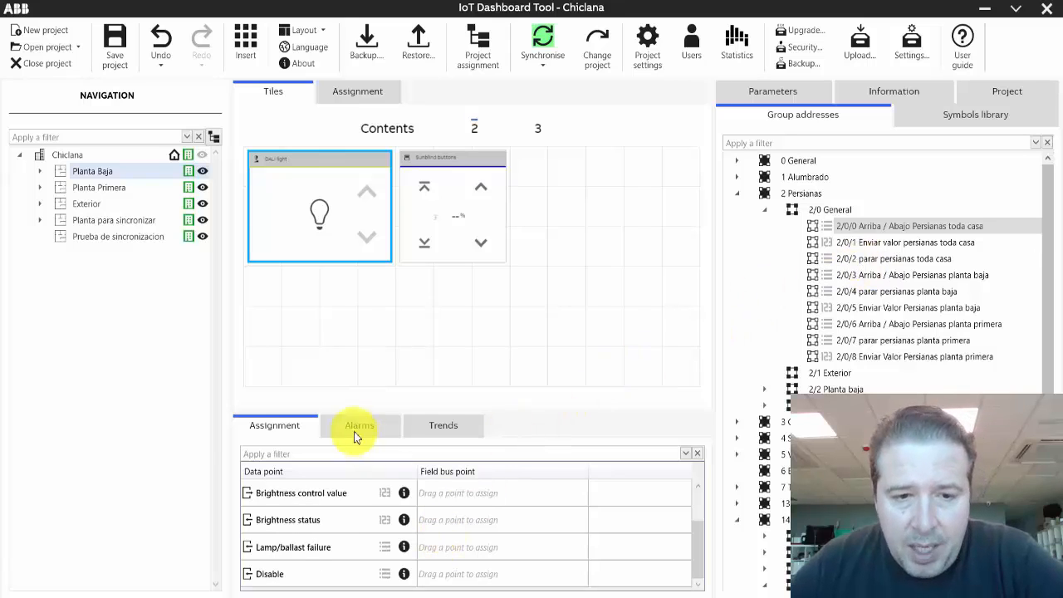
pyautogui.click(330, 434)
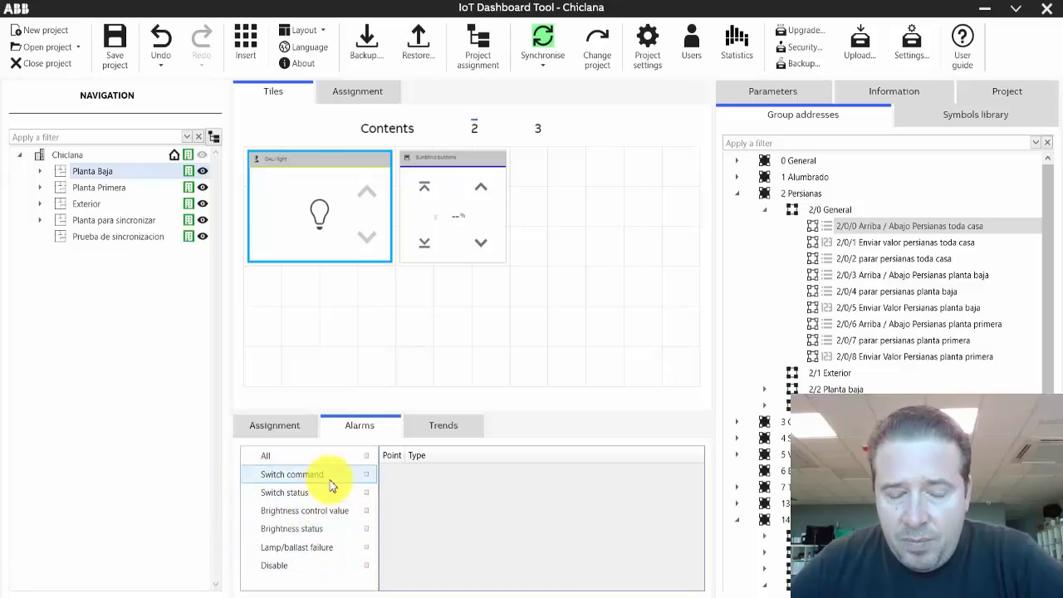
pyautogui.click(416, 430)
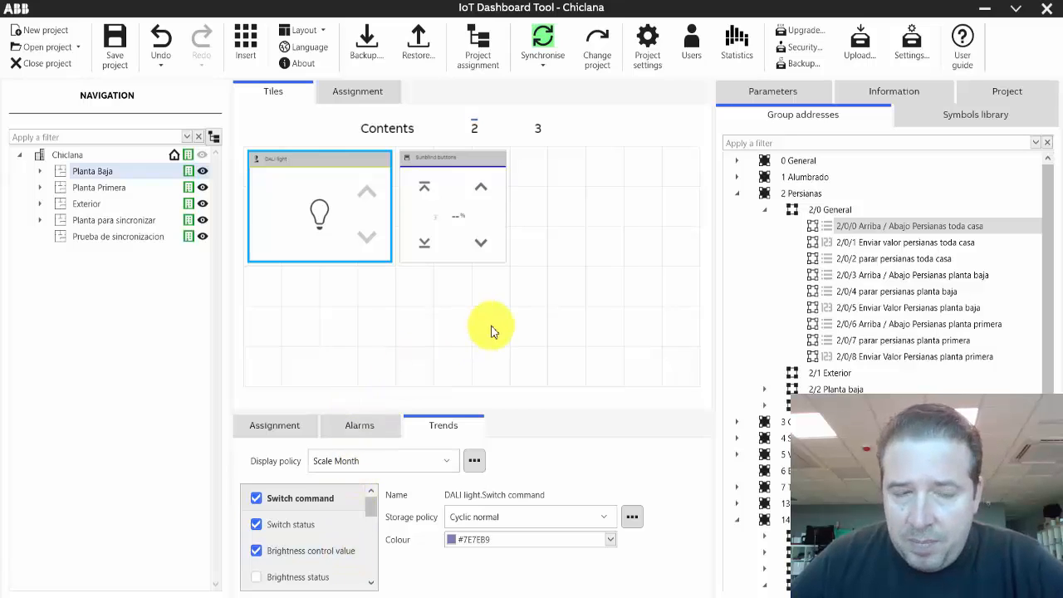
pyautogui.moveTo(321, 229)
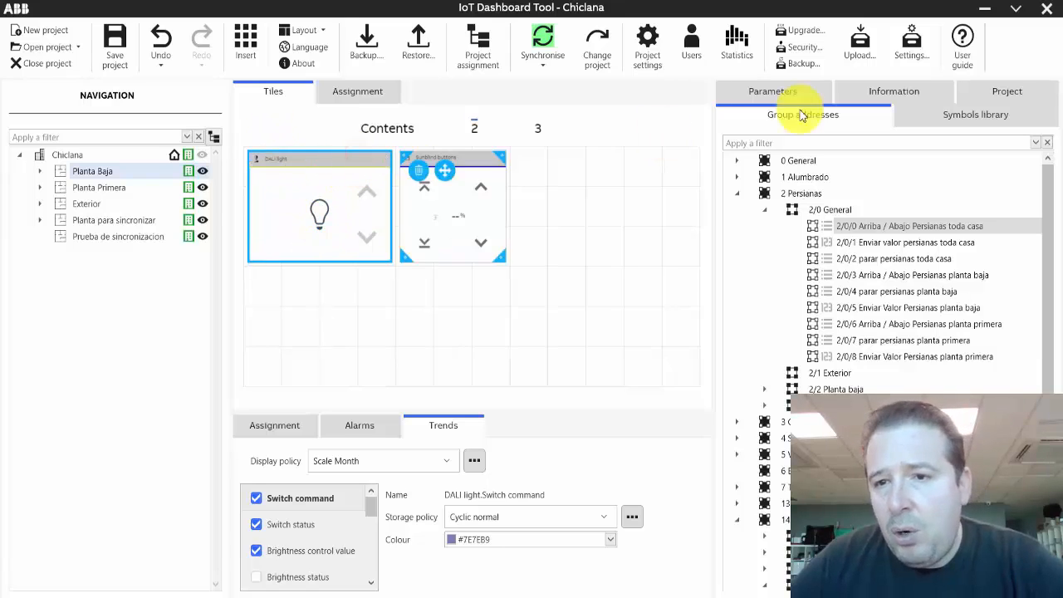
pyautogui.click(731, 97)
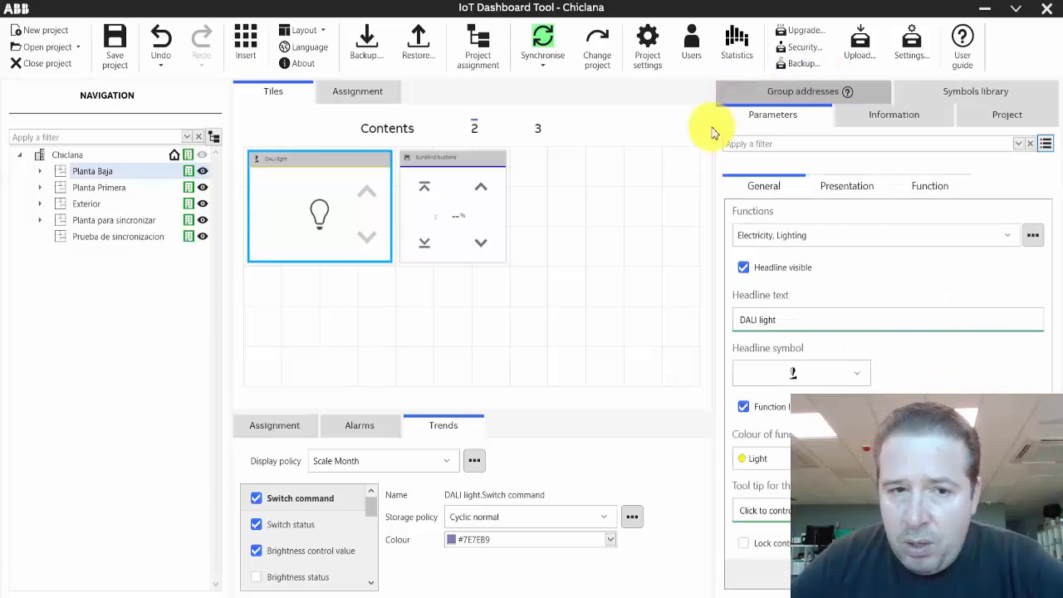
pyautogui.click(287, 234)
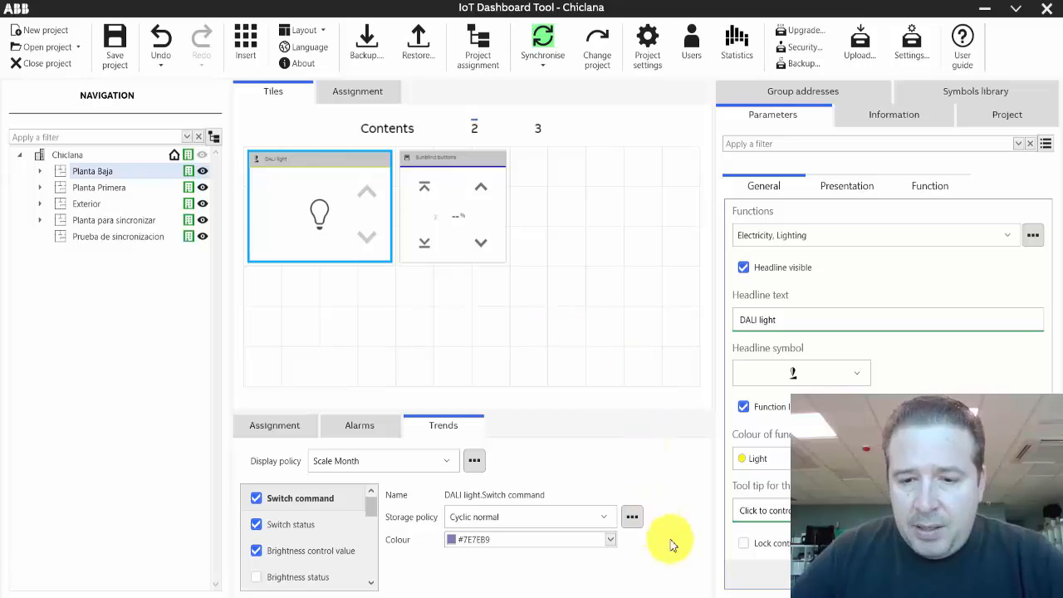
# Switch to the IoT Dashboard in the browser, log in with the prefilled credentials and collapse the navigation menu.
pyautogui.click(735, 597)
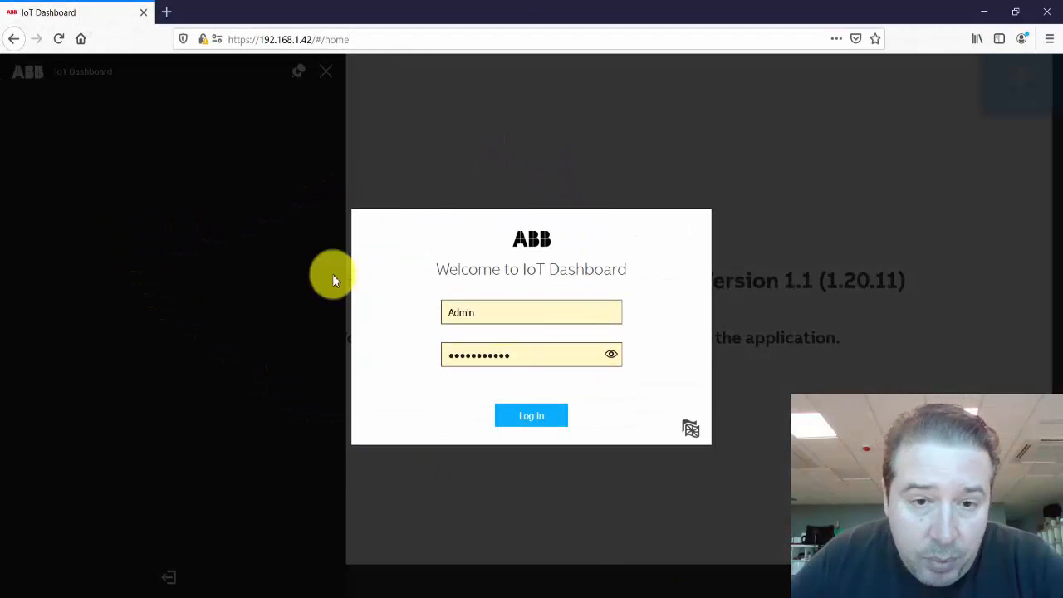
pyautogui.click(553, 415)
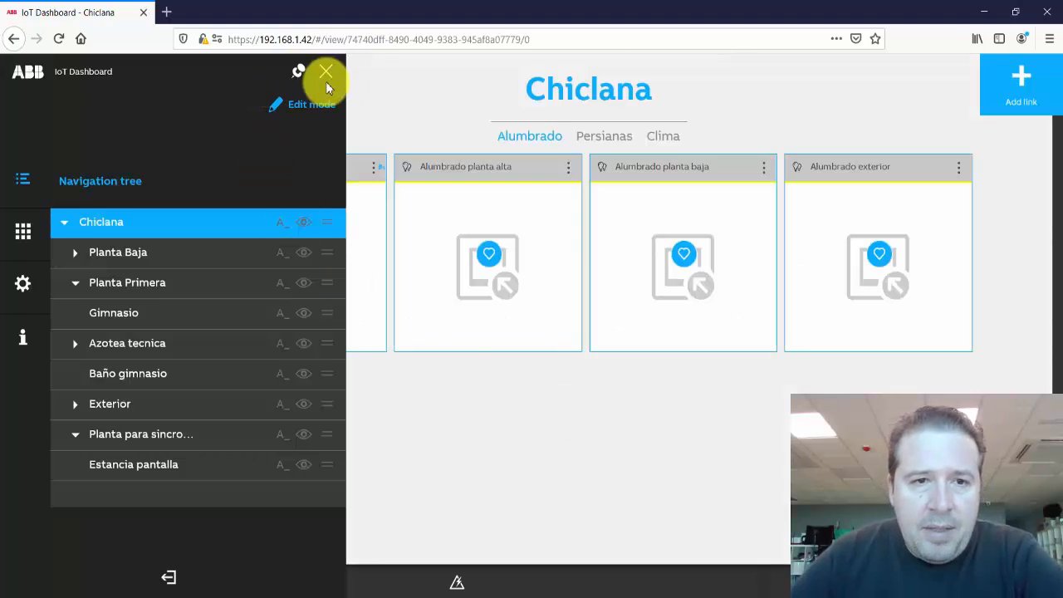
pyautogui.click(326, 73)
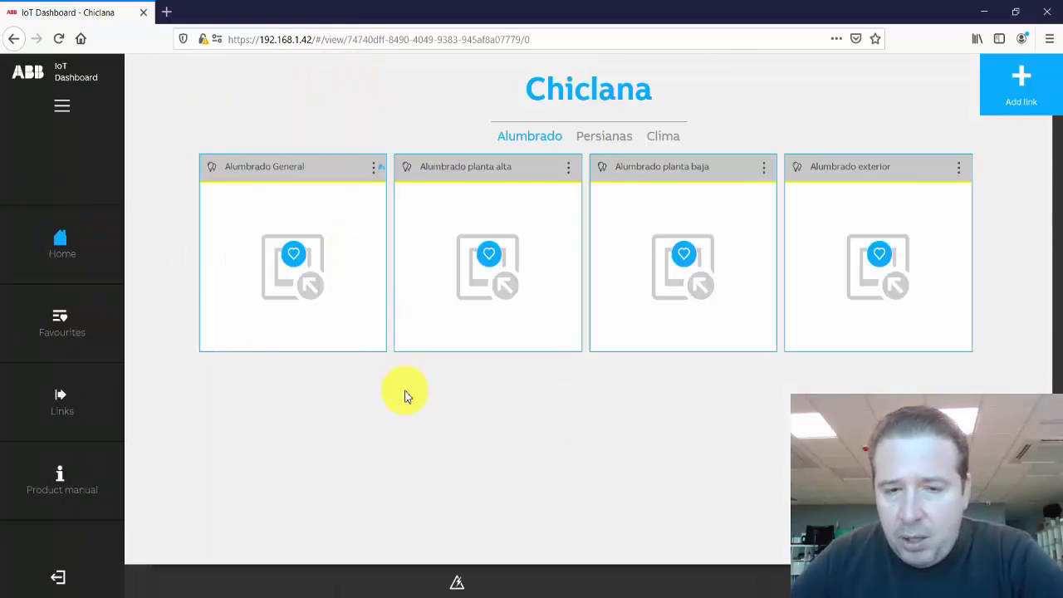
# Turn off edit mode in the web dashboard and collapse the navigation menu again.
pyautogui.click(57, 108)
pyautogui.click(285, 106)
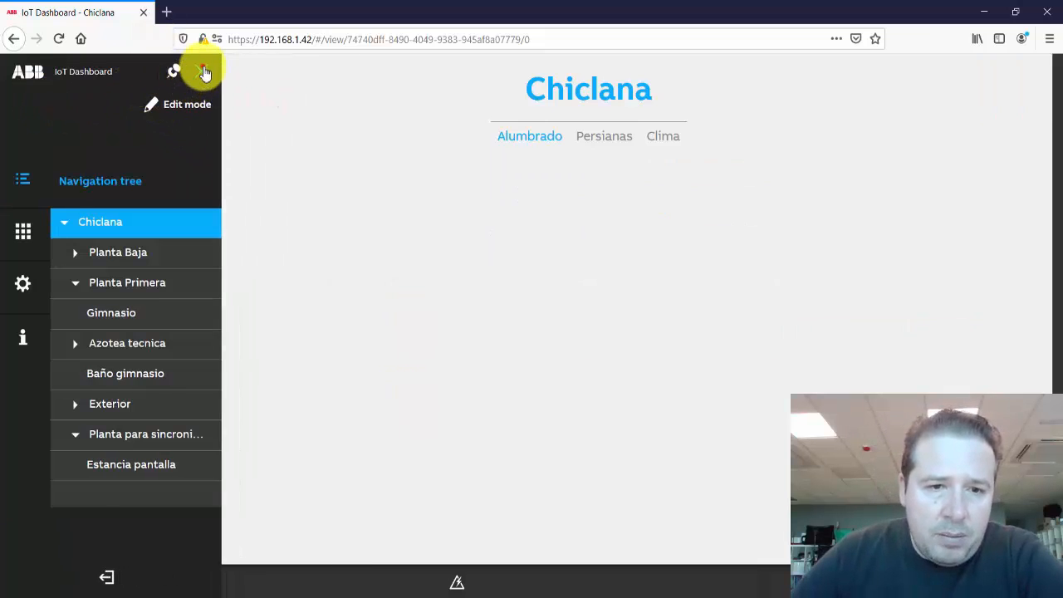
pyautogui.click(201, 72)
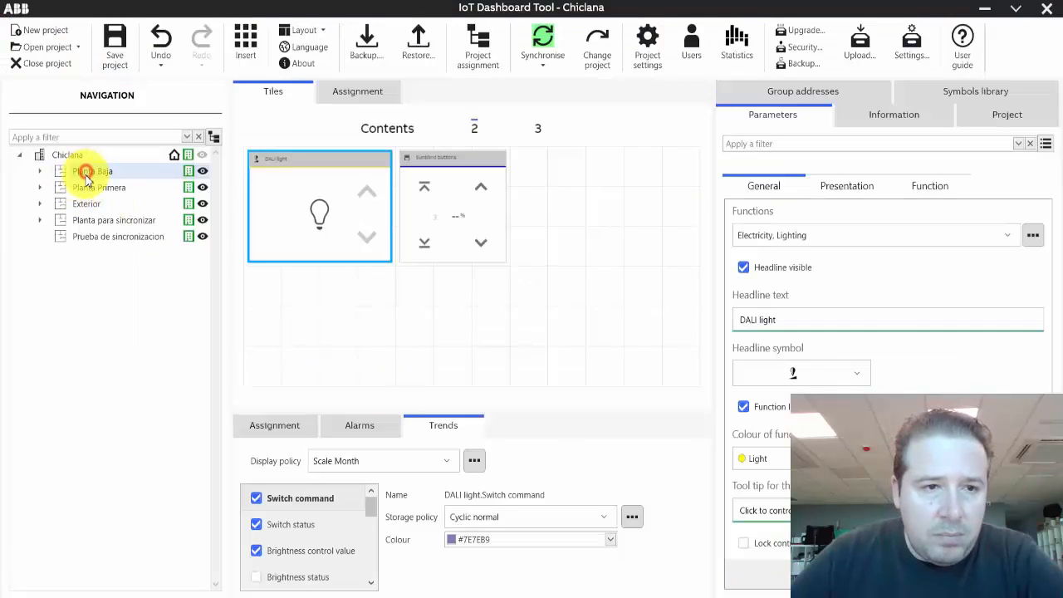
# In the IoT Dashboard Tool, review Chiclana's Alumbrado, Persianas and Clima pages and the settings of the Alumbrado General tile.
pyautogui.click(67, 156)
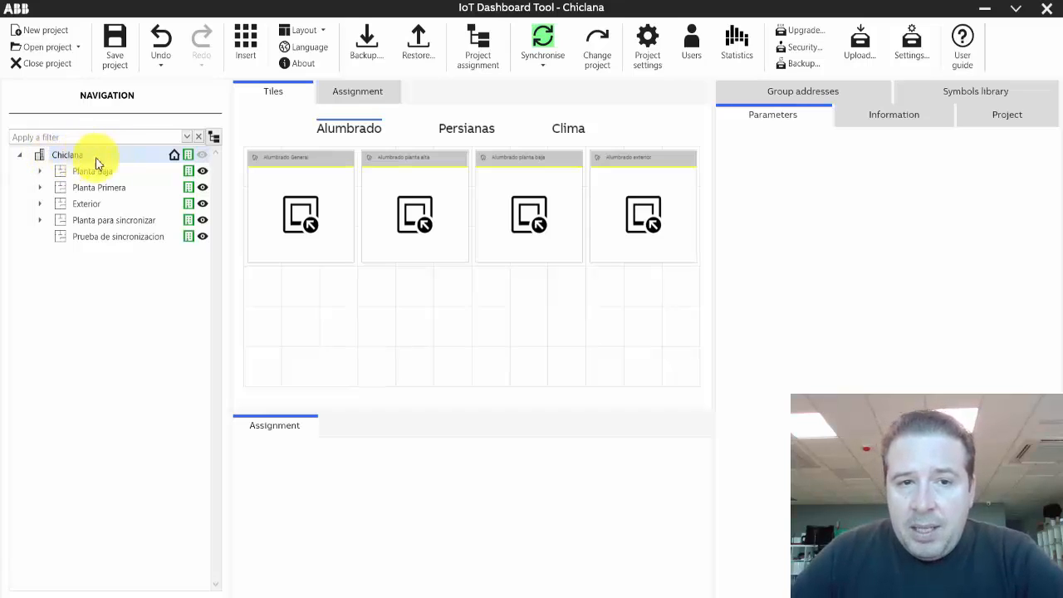
pyautogui.click(458, 130)
pyautogui.click(565, 130)
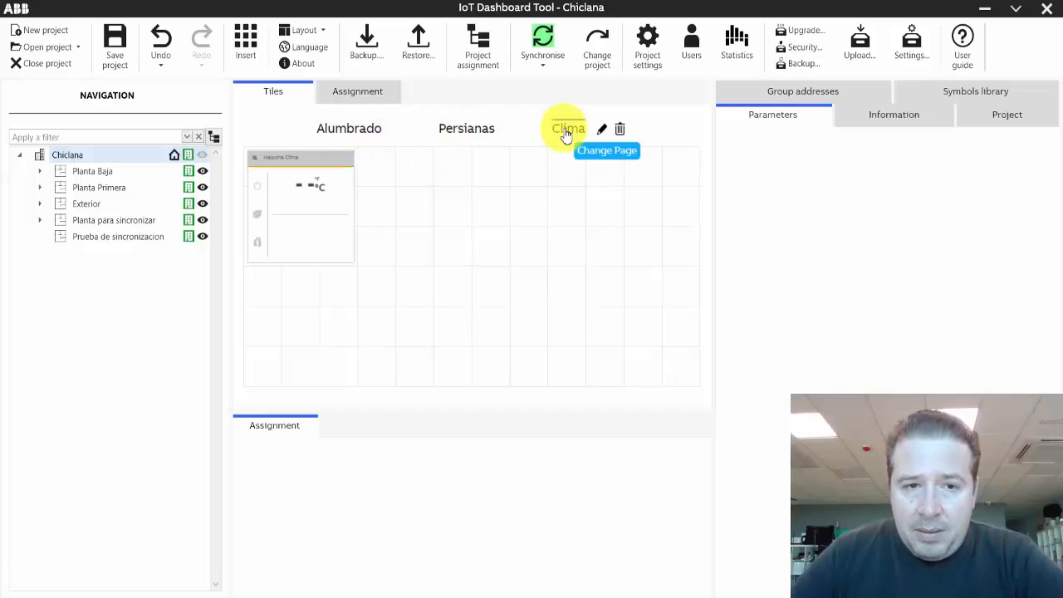
pyautogui.click(344, 129)
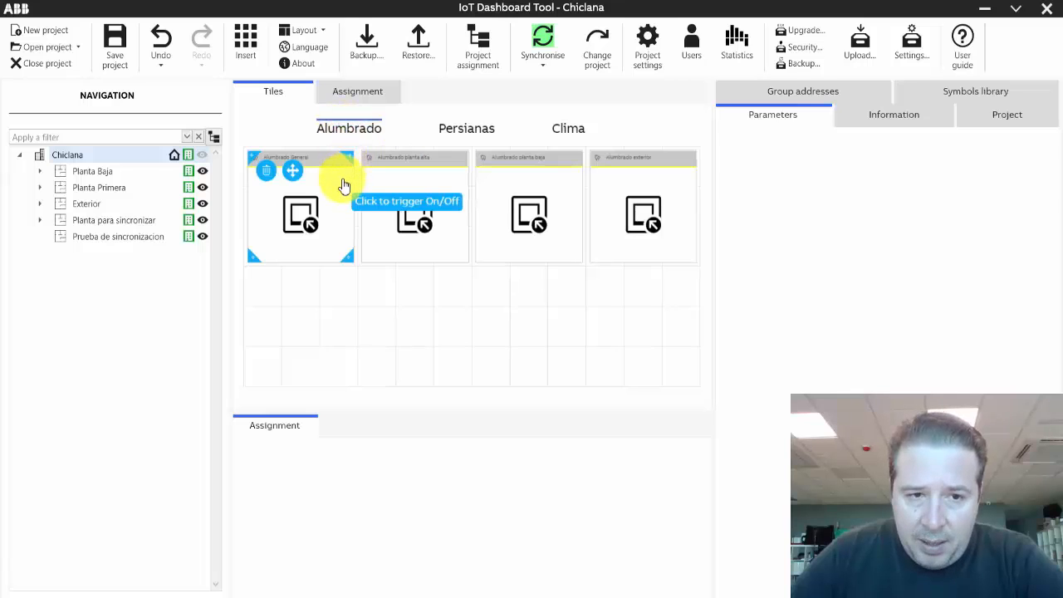
pyautogui.click(344, 184)
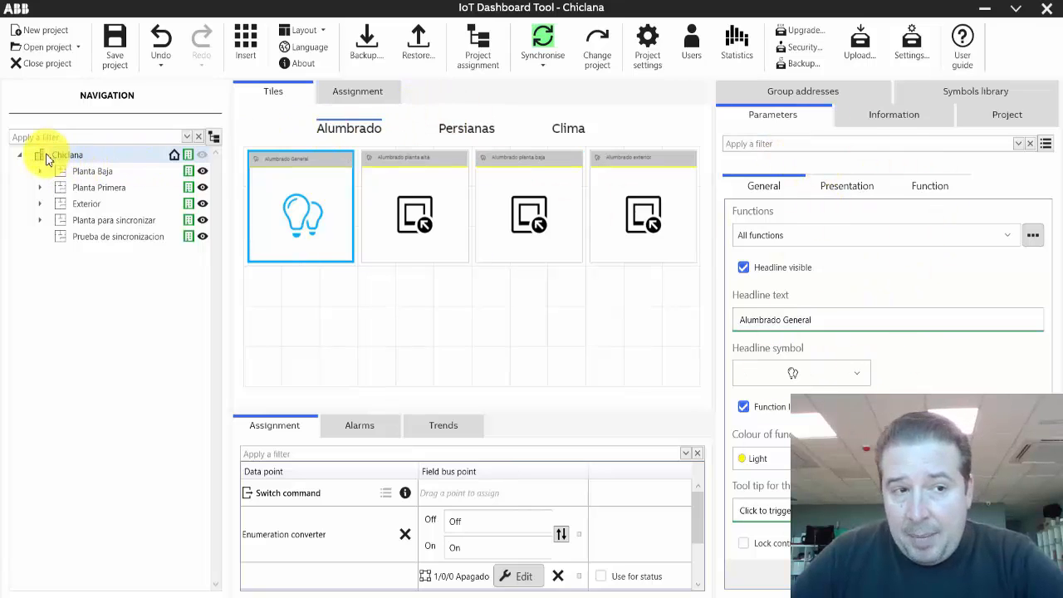
pyautogui.click(451, 133)
pyautogui.click(565, 132)
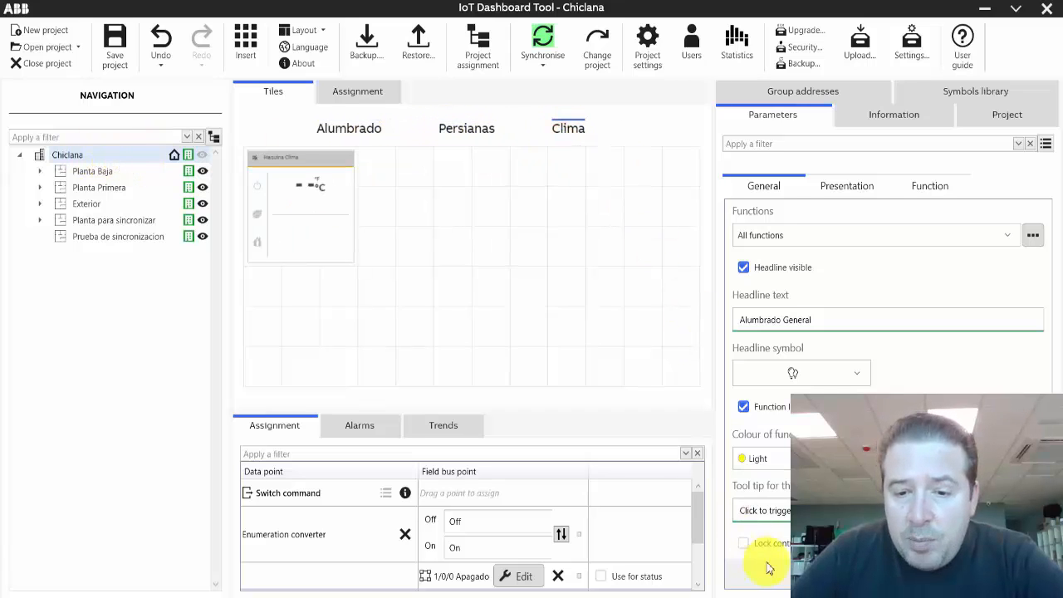
# Switch to the web IoT Dashboard, review Chiclana's Alumbrado, Persianas and Clima pages, and return to Alumbrado.
pyautogui.click(741, 597)
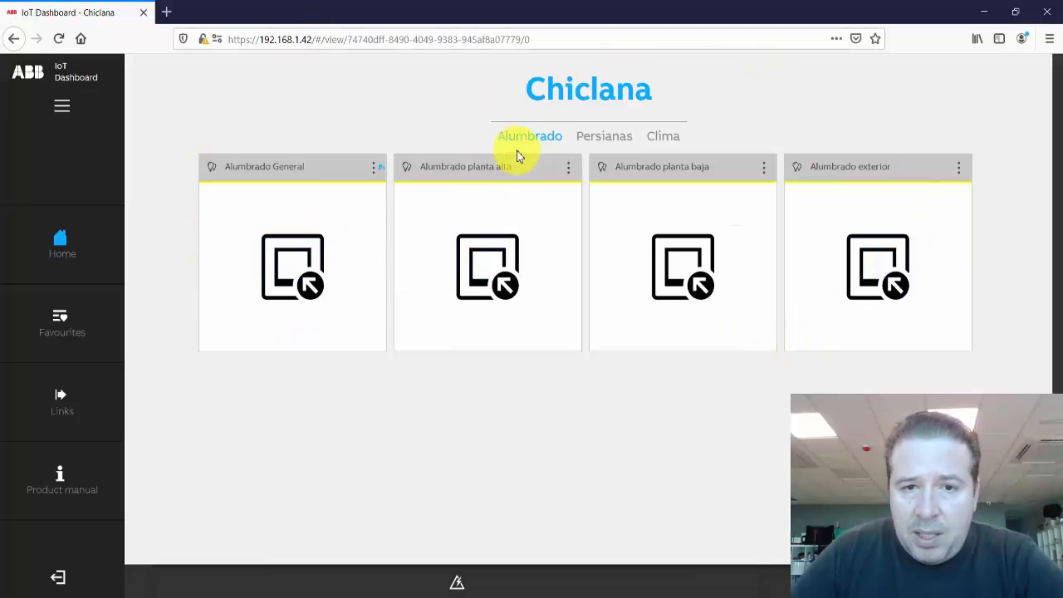
pyautogui.click(593, 140)
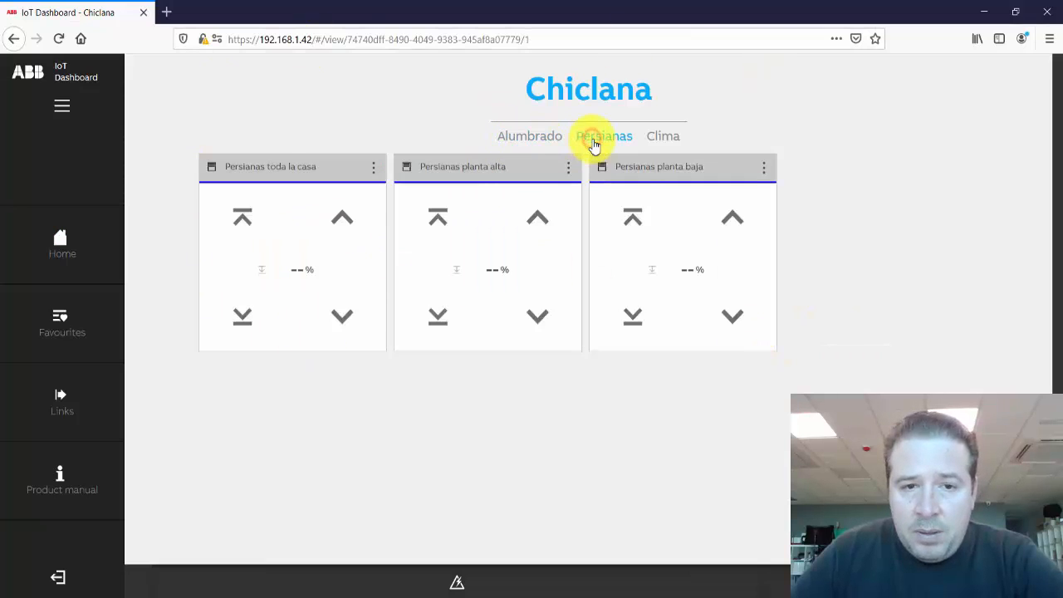
pyautogui.click(663, 141)
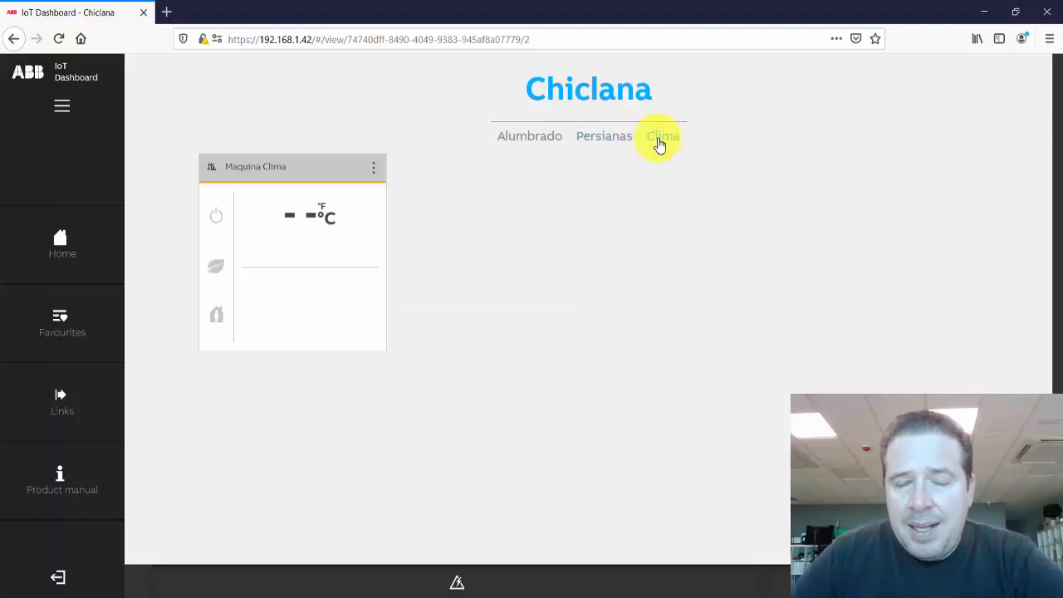
pyautogui.click(612, 141)
pyautogui.click(523, 141)
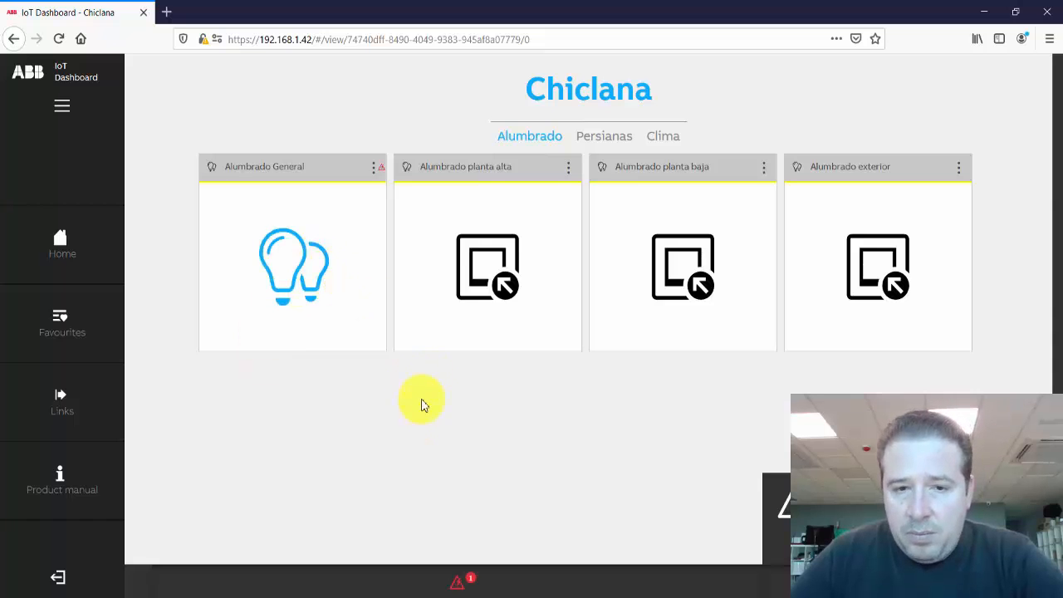
# Trigger the Alumbrado planta alta, Alumbrado planta baja and Alumbrado exterior lighting controls on the Alumbrado page.
pyautogui.click(477, 255)
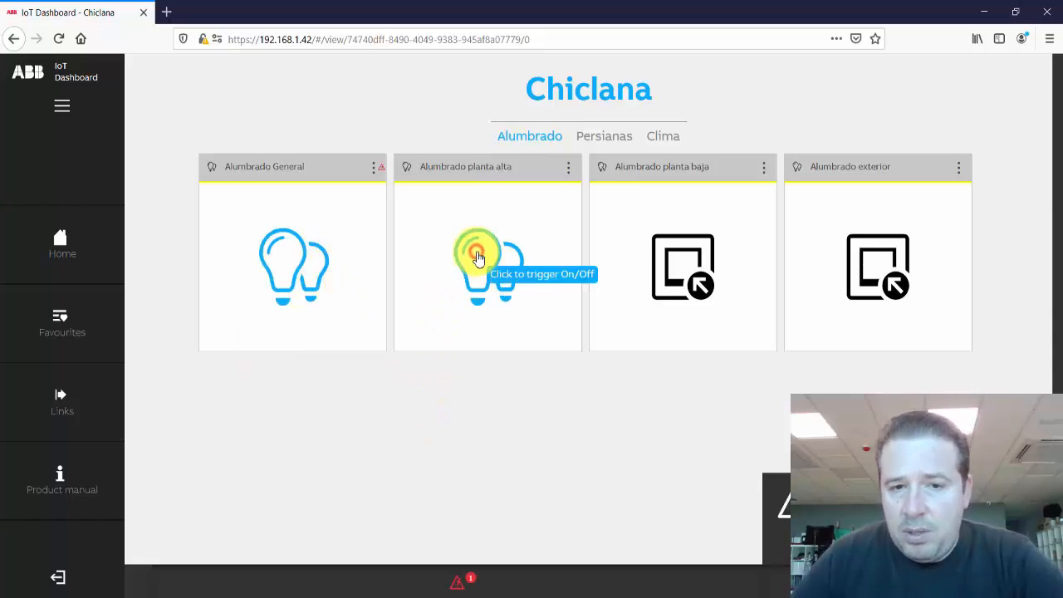
pyautogui.click(690, 256)
pyautogui.click(866, 252)
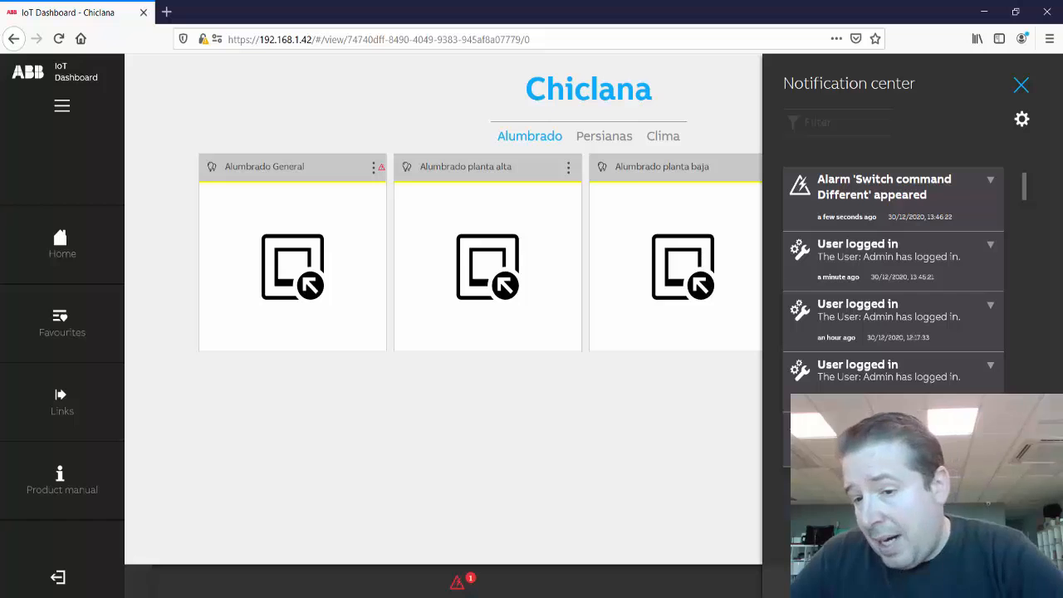
# Review the notification history down to the early December 2020 entries and expand and collapse an Admin login notification.
pyautogui.scroll(-5, 938, 214)
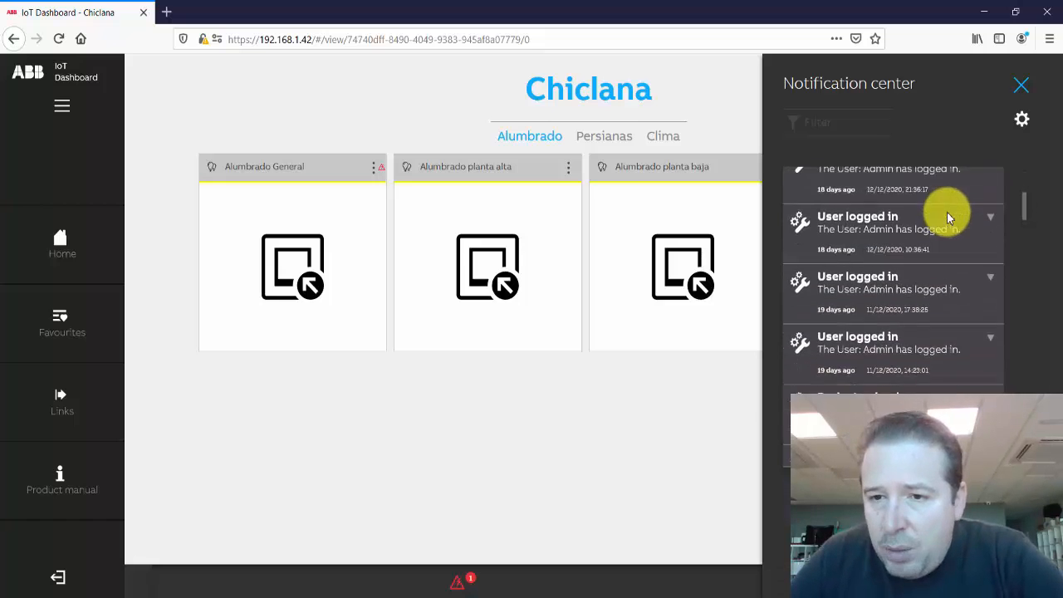
pyautogui.scroll(-5, 950, 217)
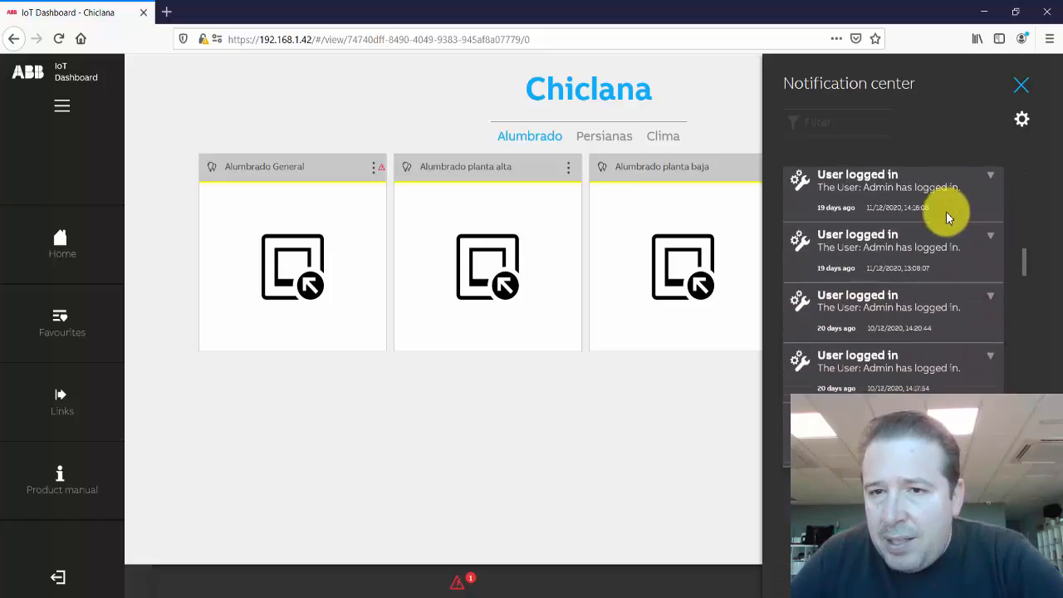
pyautogui.scroll(-5, 947, 217)
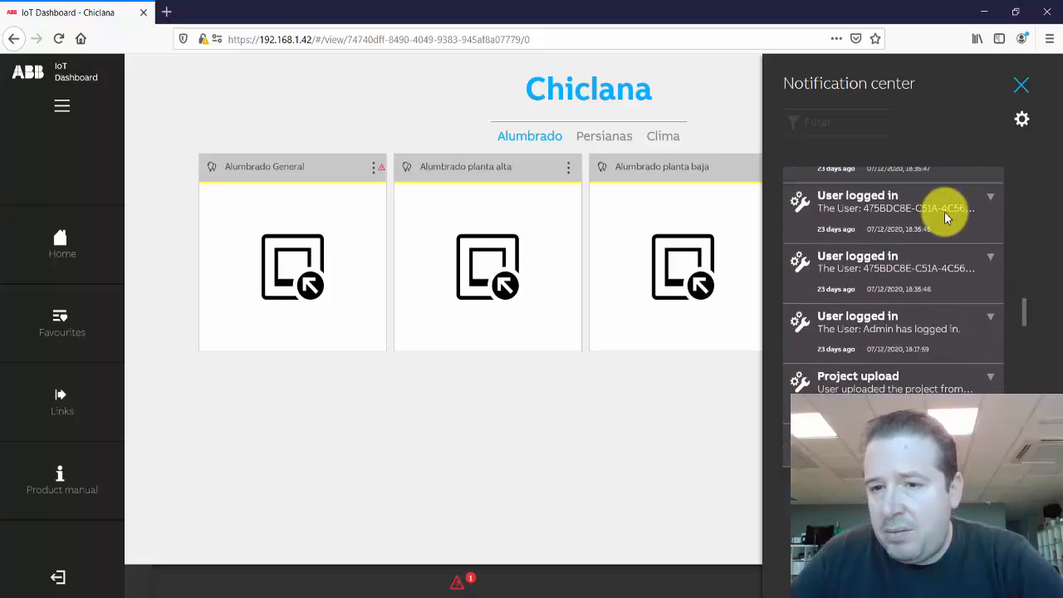
pyautogui.click(990, 231)
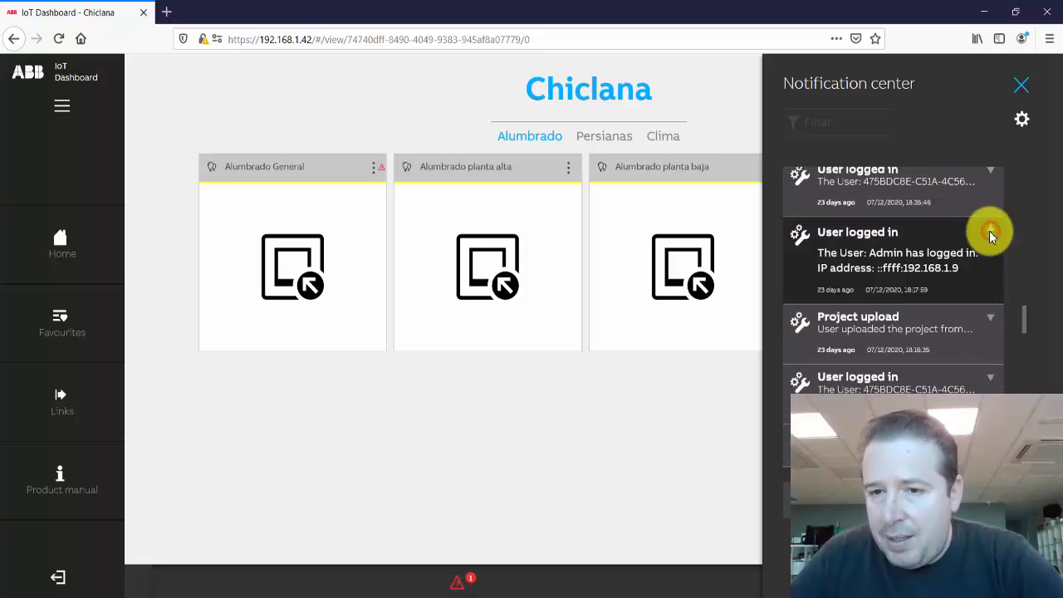
pyautogui.click(990, 233)
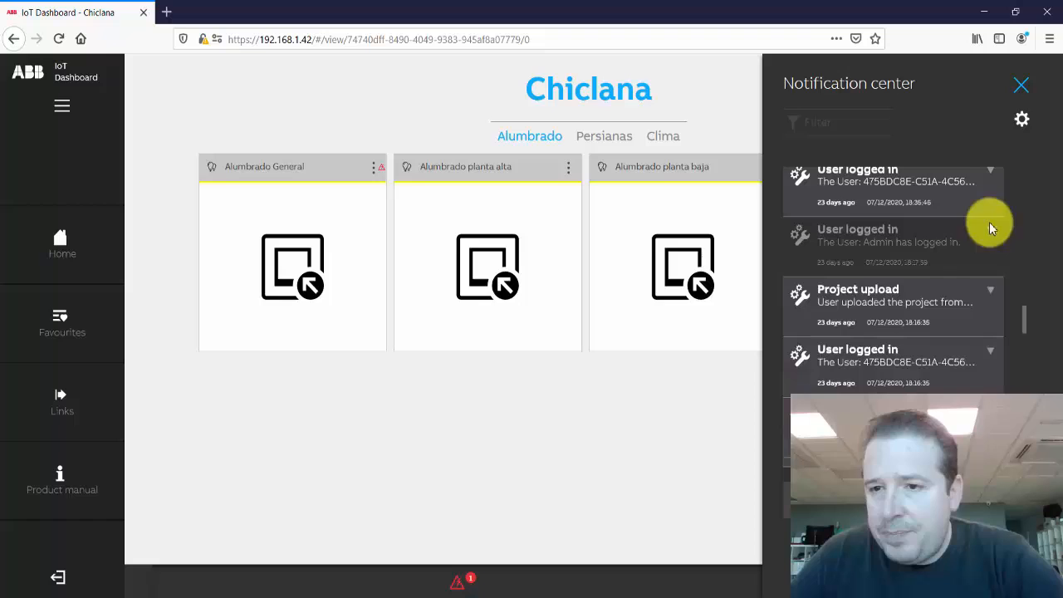
# Check the notification subscription preferences, cancel the dialog and close the notification center.
pyautogui.click(1022, 119)
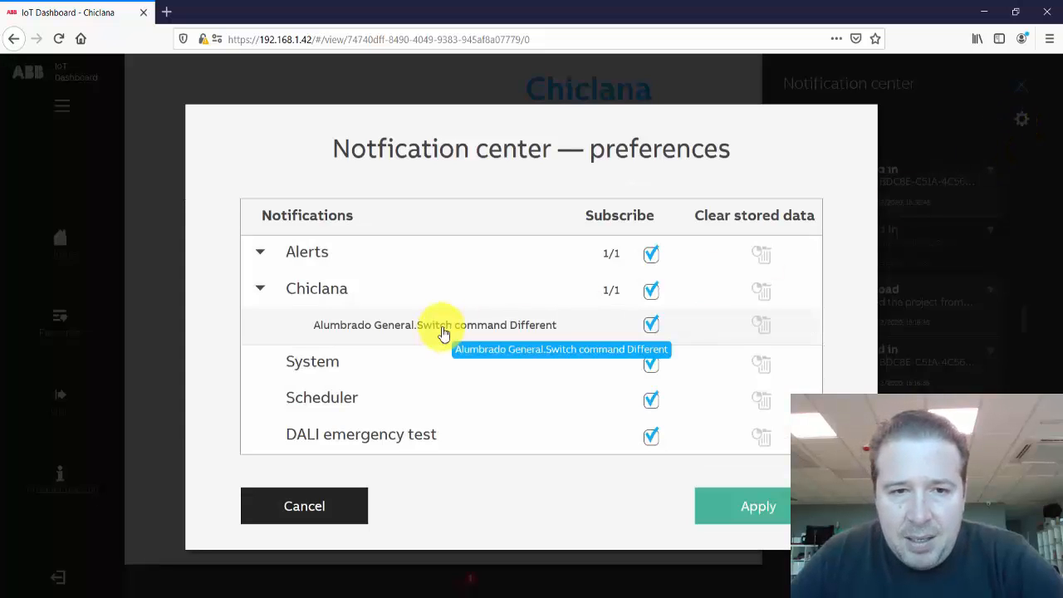
pyautogui.click(334, 510)
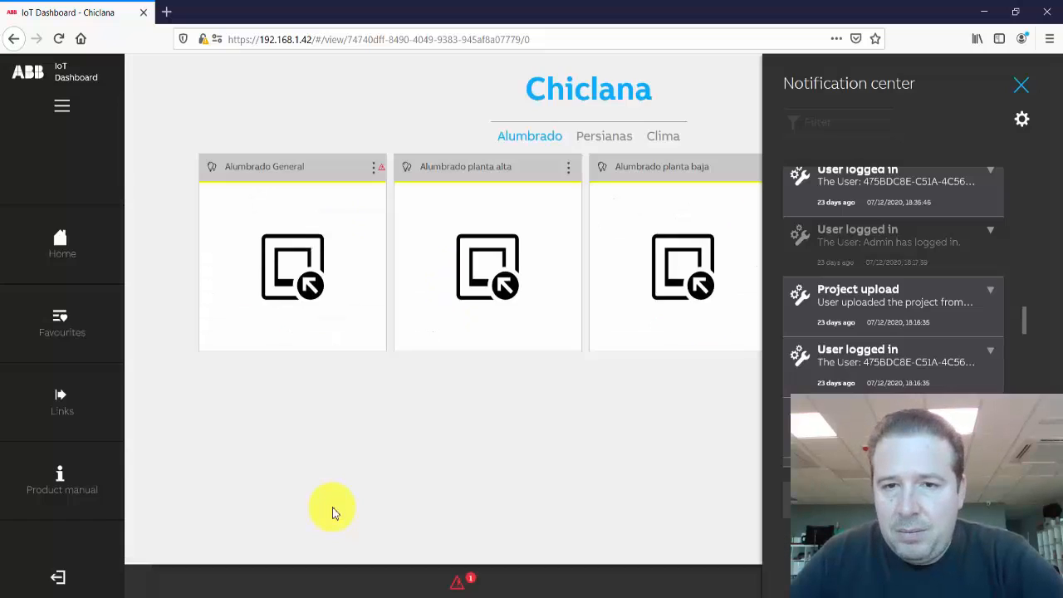
pyautogui.click(1021, 87)
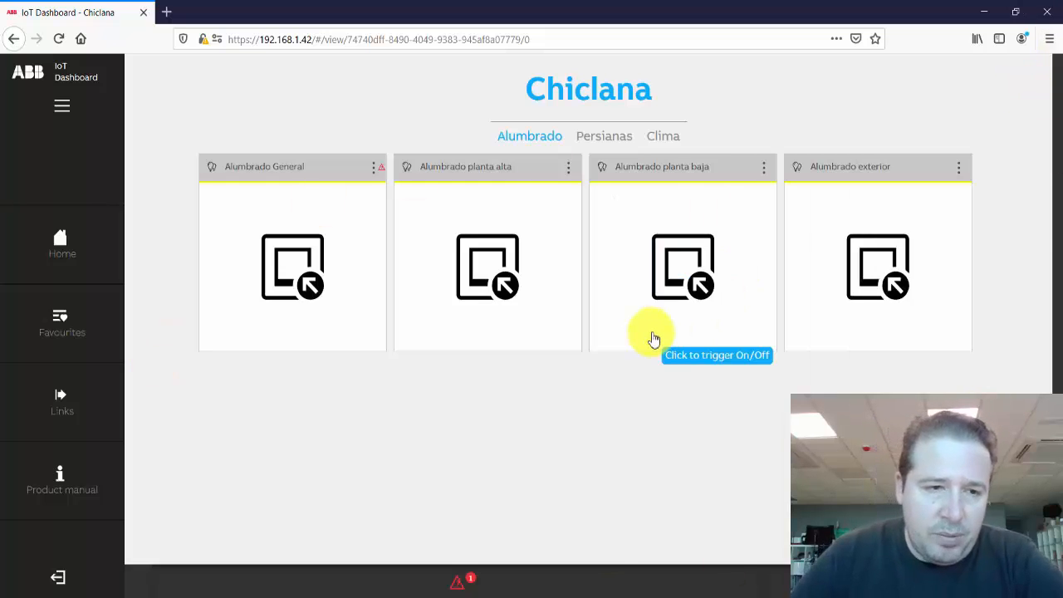
# Open the Planta para sincronizar page from the navigation tree and collapse the navigation.
pyautogui.click(610, 295)
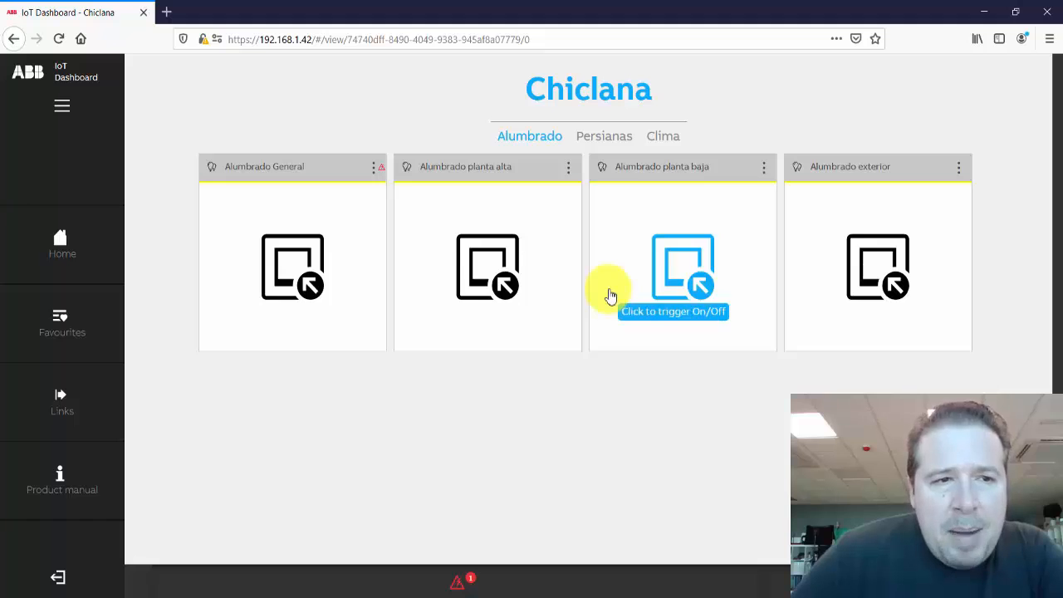
pyautogui.click(61, 108)
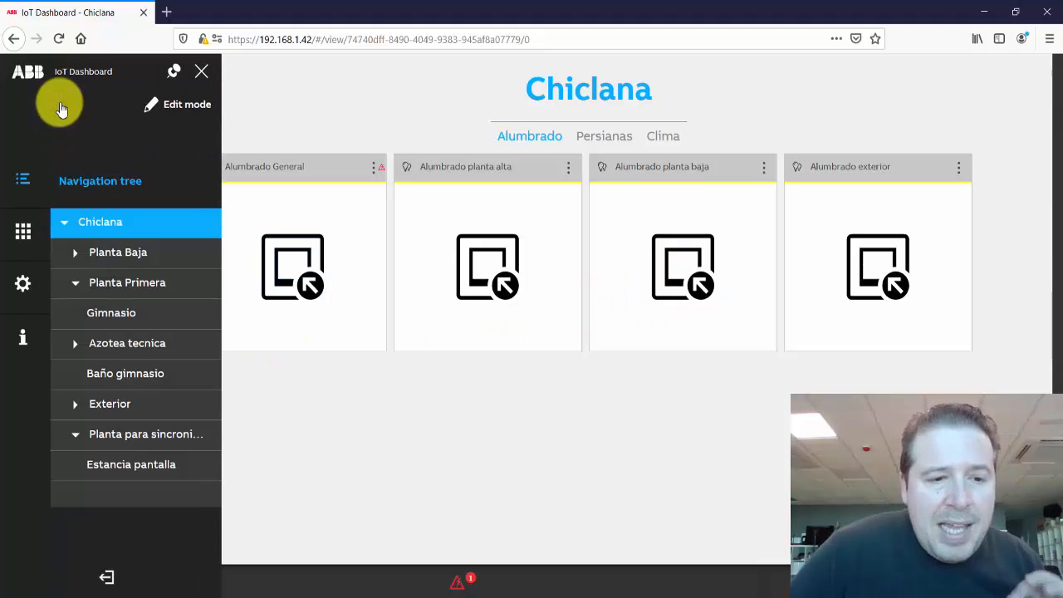
pyautogui.click(120, 439)
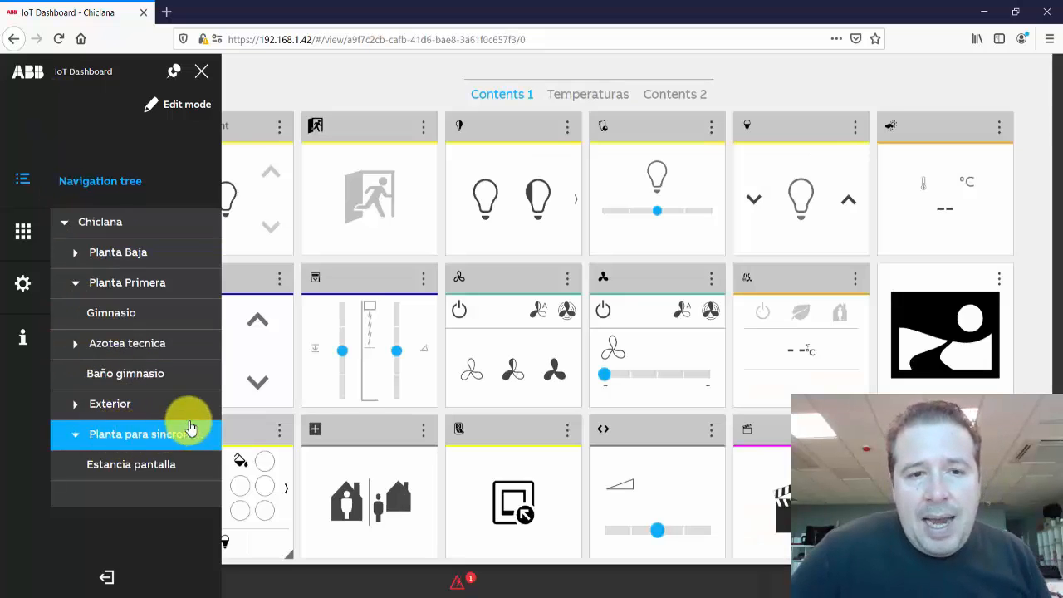
pyautogui.click(203, 76)
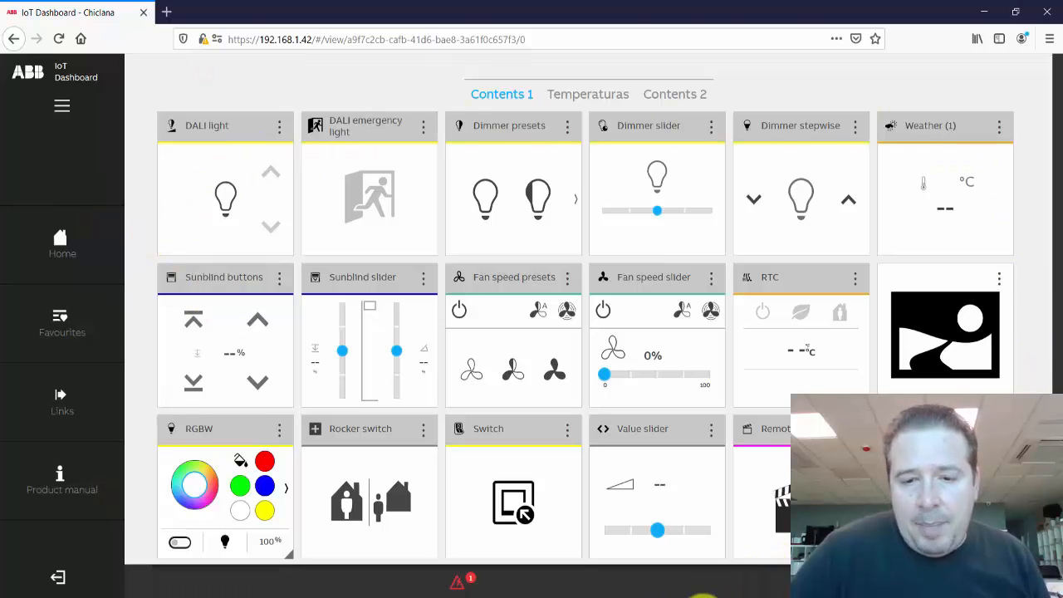
# Switch to the IoT Dashboard Tool, view the Planta para sincronizar tiles for comparison, and return to the web dashboard.
pyautogui.click(703, 596)
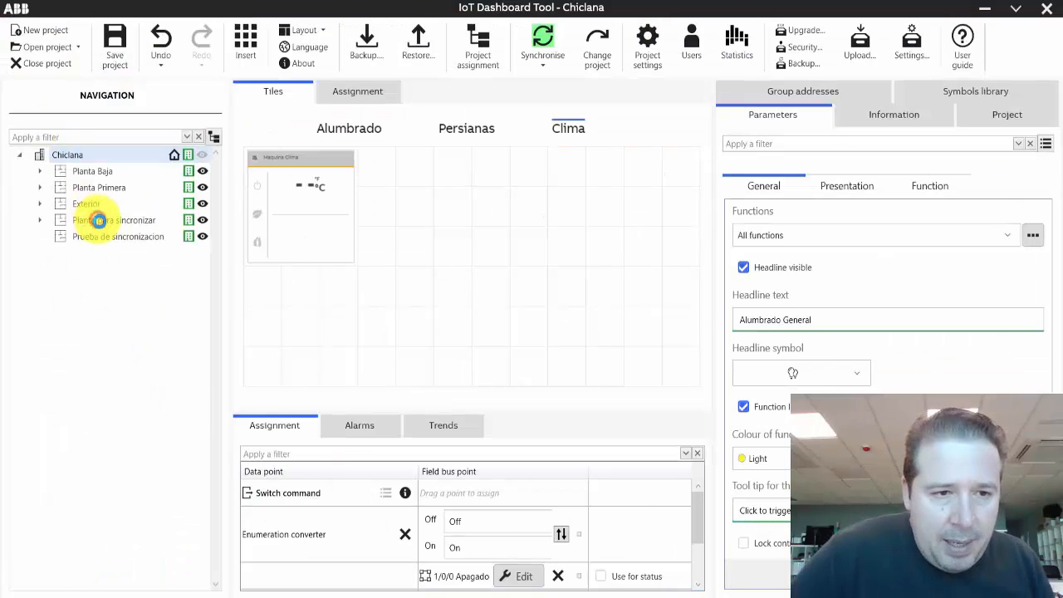
pyautogui.click(98, 220)
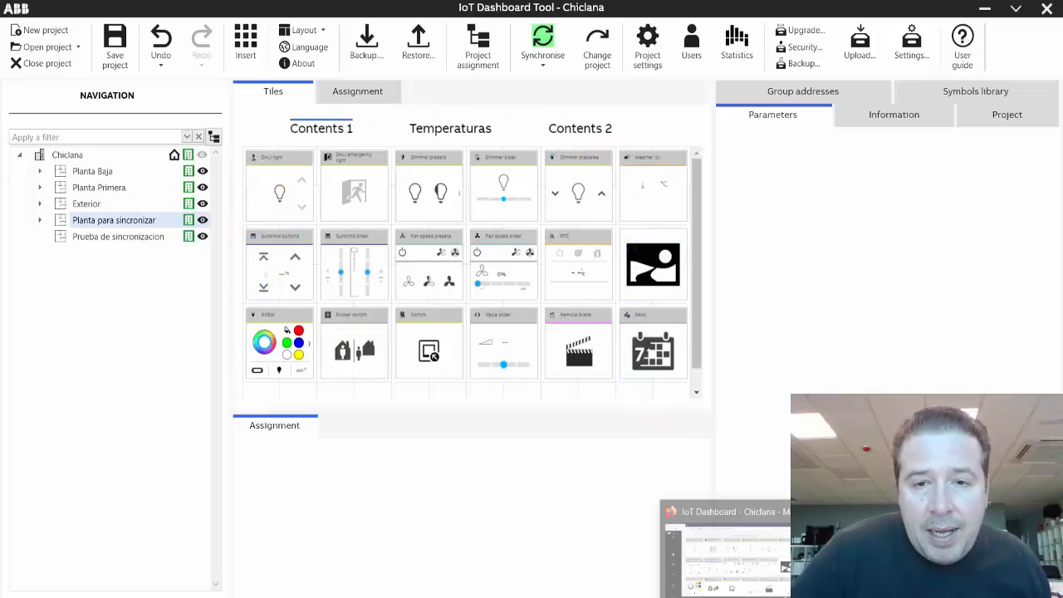
pyautogui.click(728, 595)
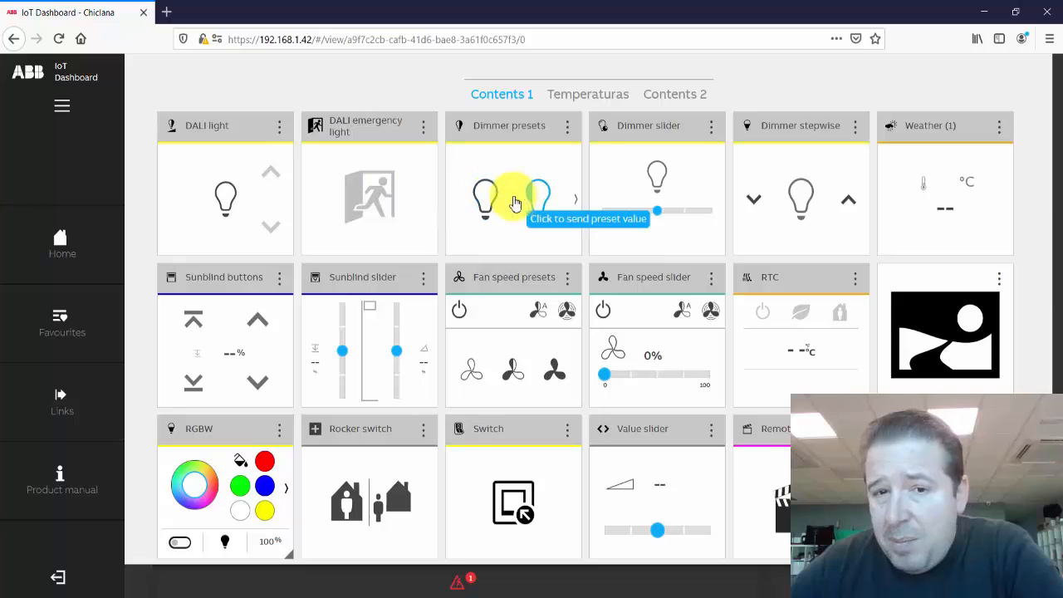
# Try the preset, slider and stepwise dimmer controls on Contents 1 and check the Weather (1) tile's options.
pyautogui.click(573, 199)
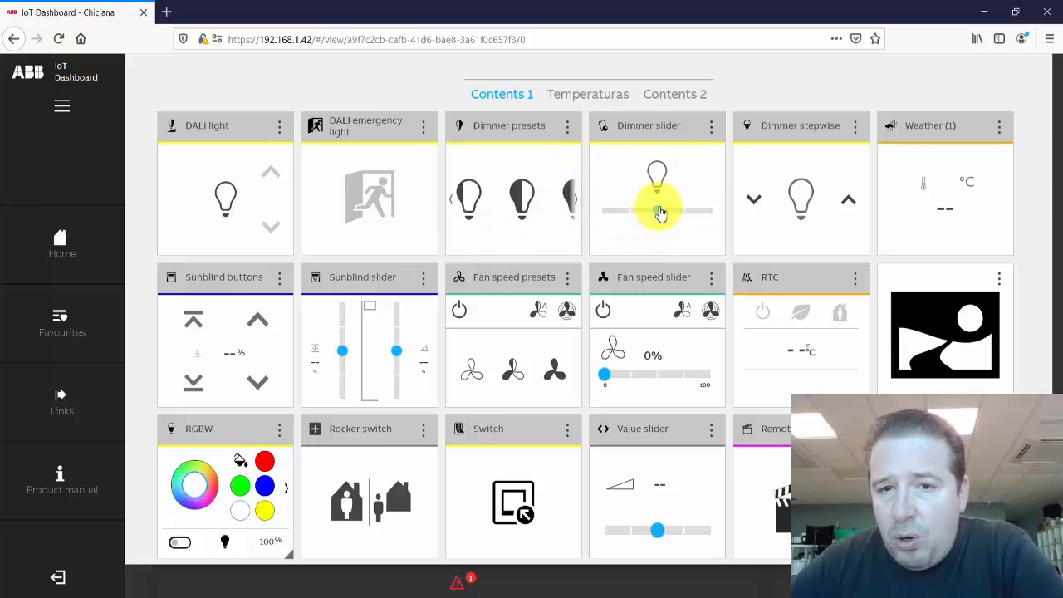
pyautogui.moveTo(657, 209)
pyautogui.mouseDown()
pyautogui.moveTo(741, 208)
pyautogui.moveTo(605, 218)
pyautogui.moveTo(717, 225)
pyautogui.moveTo(667, 217)
pyautogui.mouseUp()
pyautogui.click(755, 200)
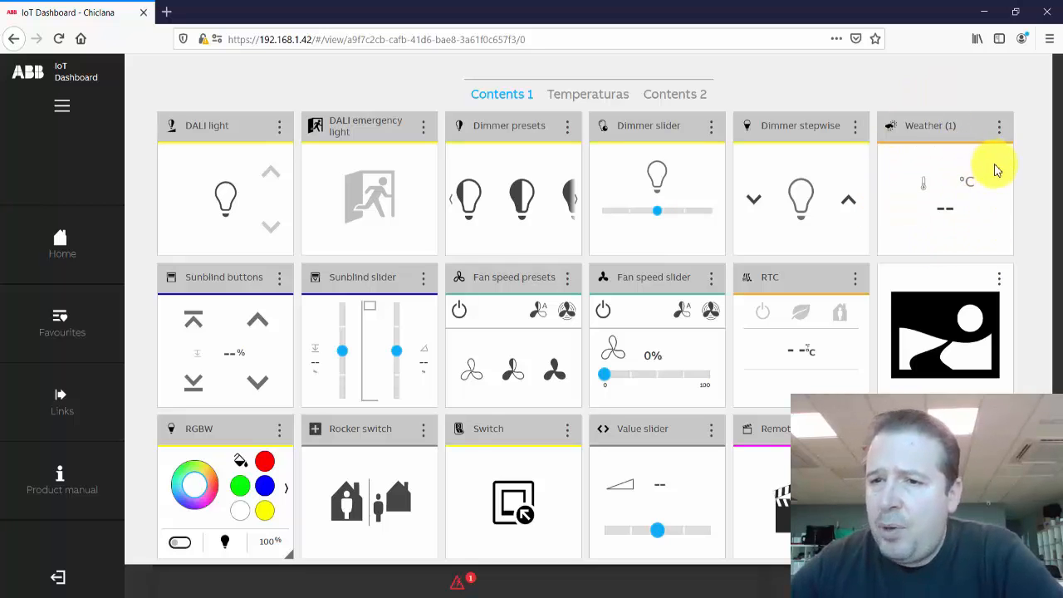
pyautogui.click(999, 125)
pyautogui.click(998, 90)
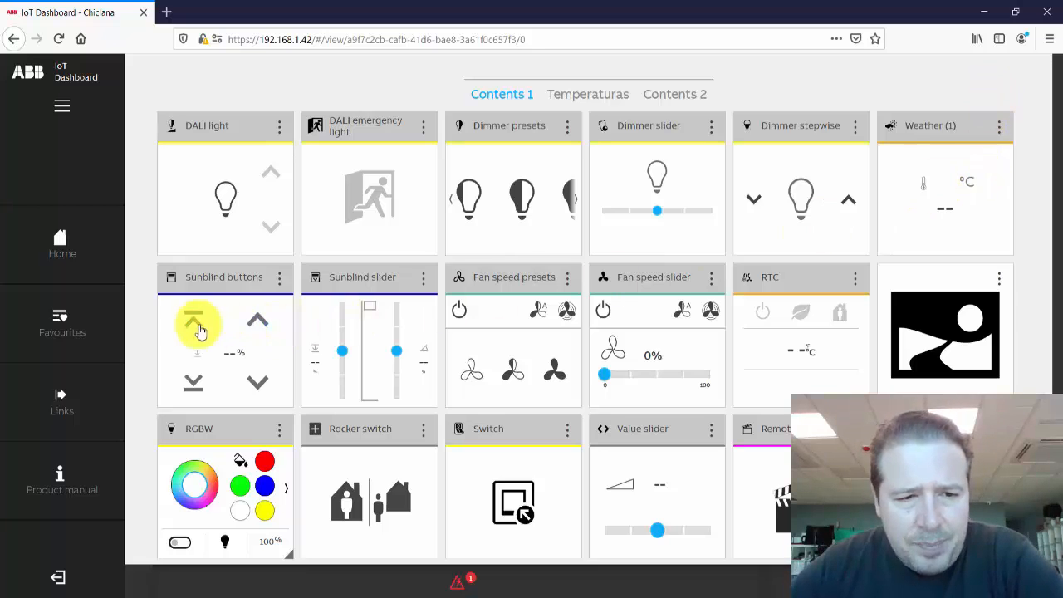
# Try the Sunblind buttons' movement commands and set the Sunblind slider to position 84% and slat angle 64%.
pyautogui.click(191, 325)
pyautogui.click(258, 319)
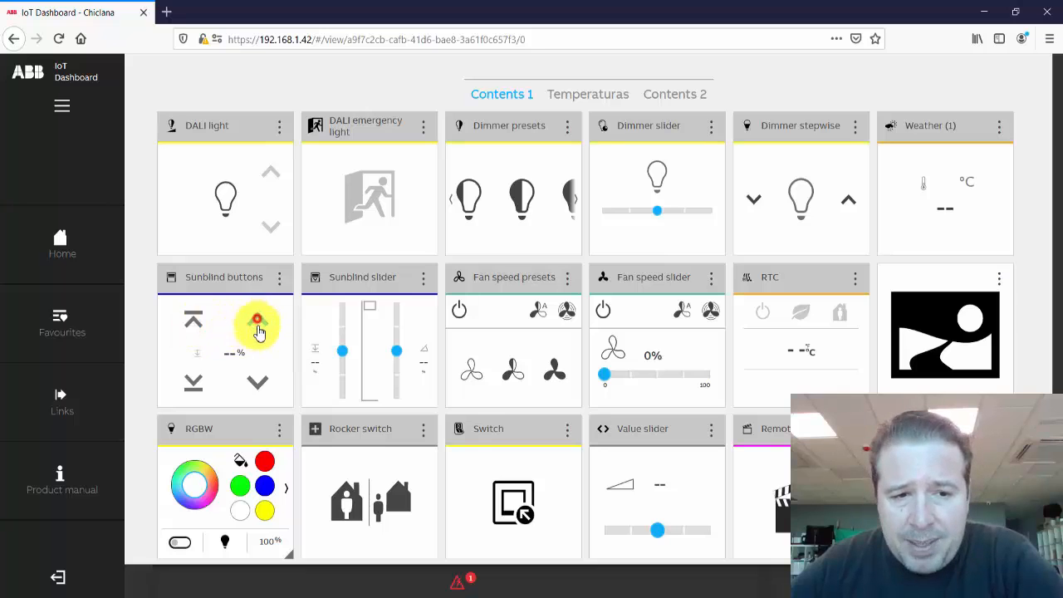
pyautogui.click(256, 395)
pyautogui.moveTo(341, 351); pyautogui.dragTo(403, 349)
pyautogui.moveTo(341, 338); pyautogui.dragTo(398, 366)
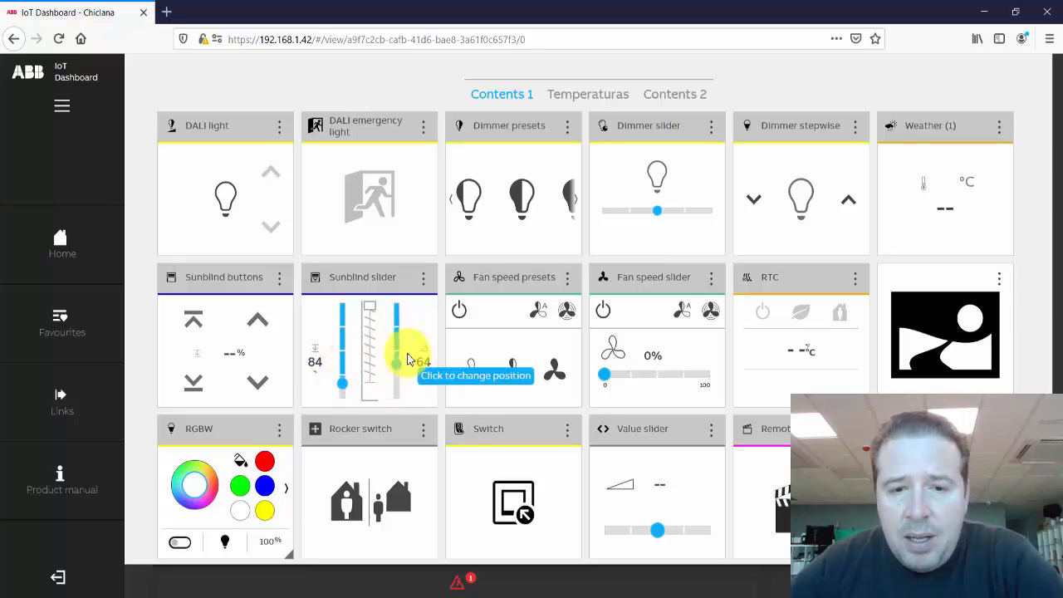
# Try the Fan speed presets tile's speed, power and automatic controls and set the Fan speed slider to 84%.
pyautogui.click(542, 371)
pyautogui.click(471, 371)
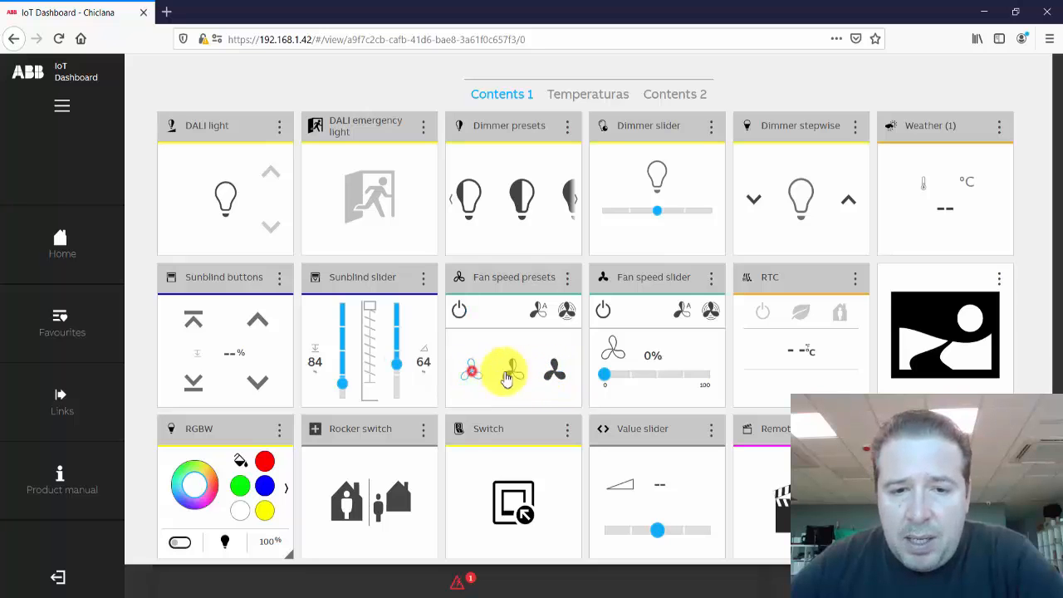
pyautogui.click(457, 311)
pyautogui.click(536, 320)
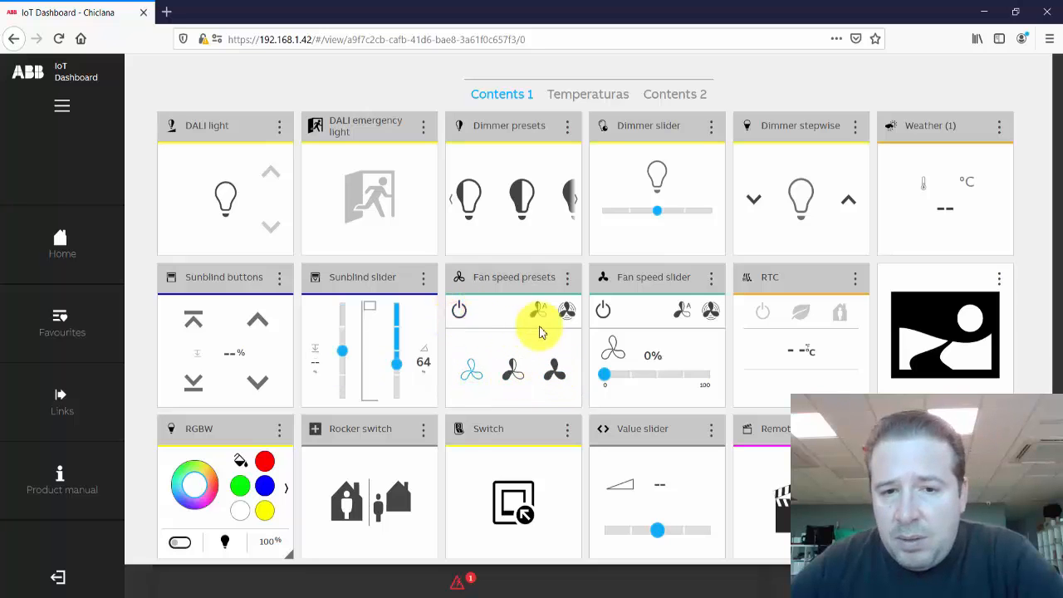
pyautogui.click(516, 368)
pyautogui.click(475, 367)
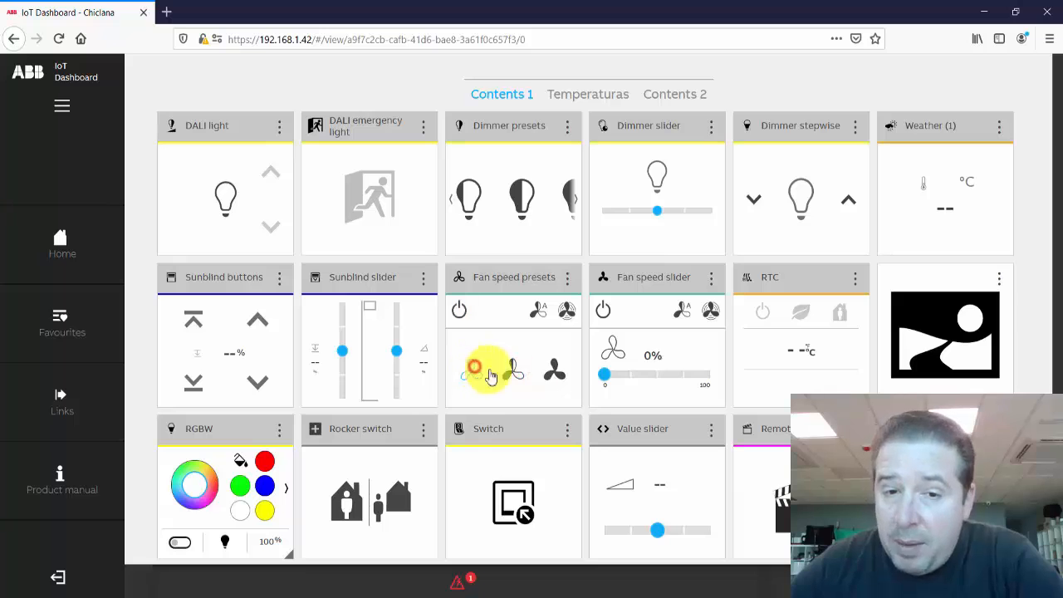
pyautogui.click(606, 379)
pyautogui.moveTo(616, 379); pyautogui.dragTo(695, 379)
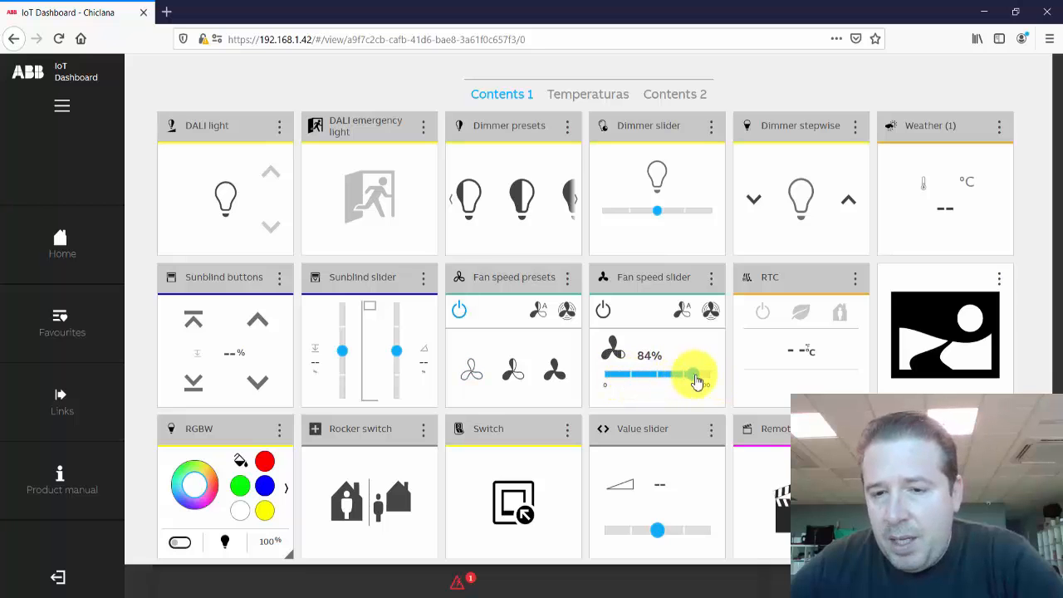
# View the enlarged RTC tile, and open the image tile's linked picture and close its window.
pyautogui.click(761, 312)
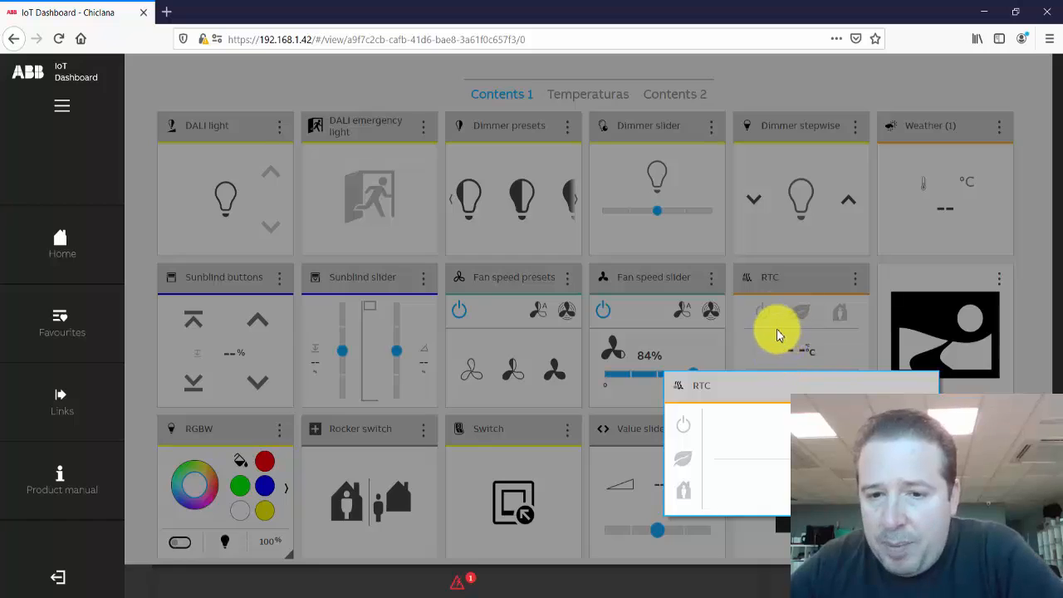
pyautogui.click(779, 335)
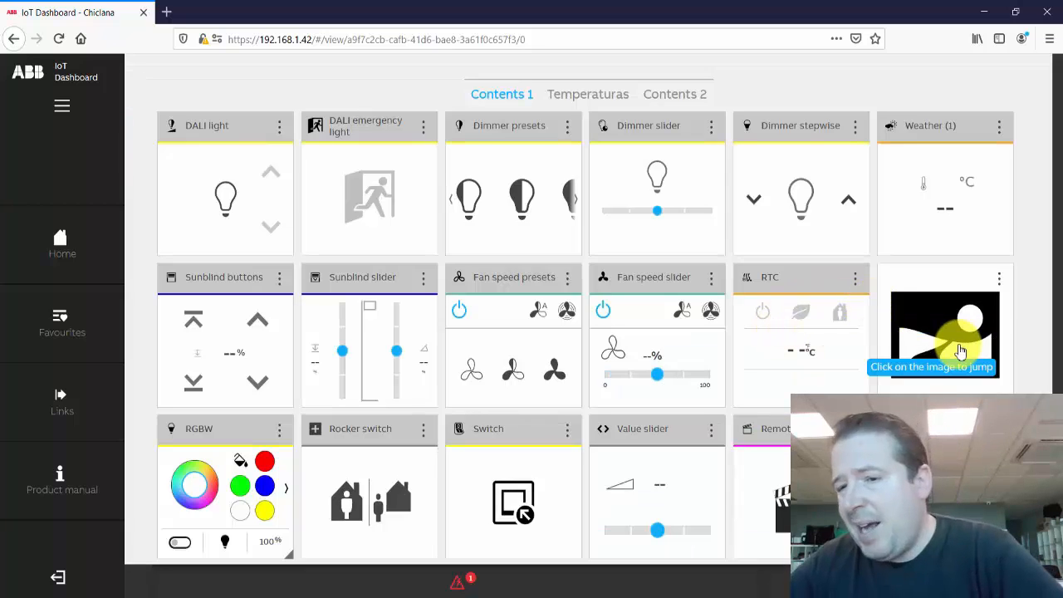
pyautogui.click(960, 353)
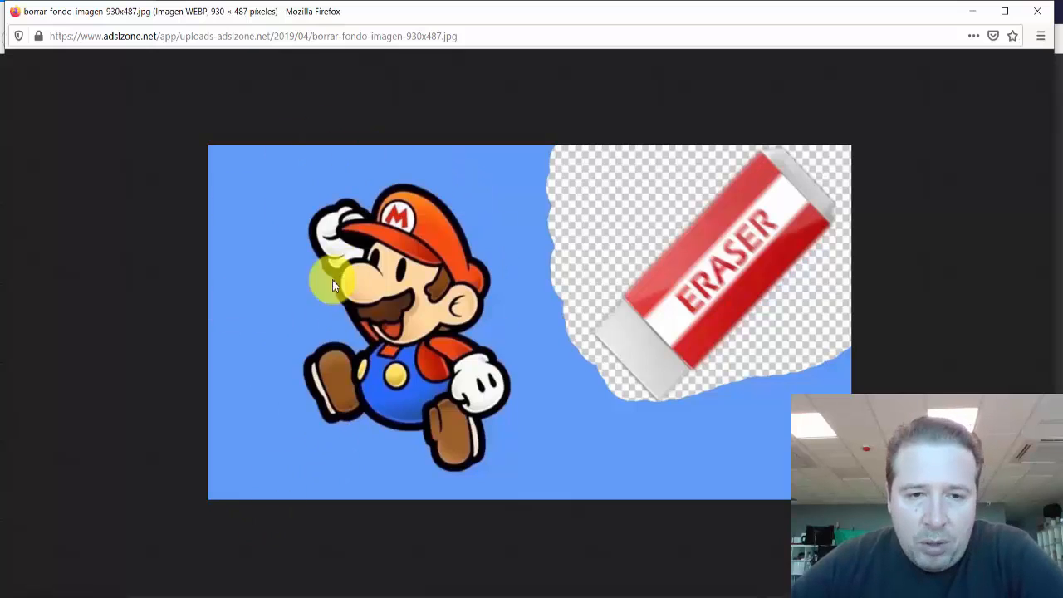
pyautogui.click(1038, 11)
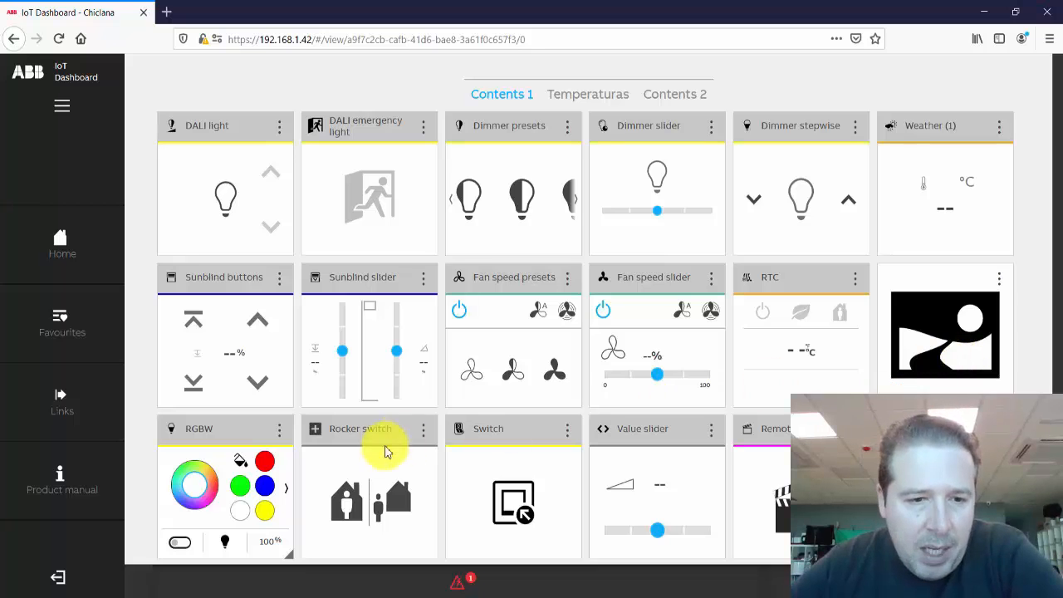
# Set the RGBW tile's colour to green and its brightness to 92%, and close the enlarged tile.
pyautogui.click(195, 496)
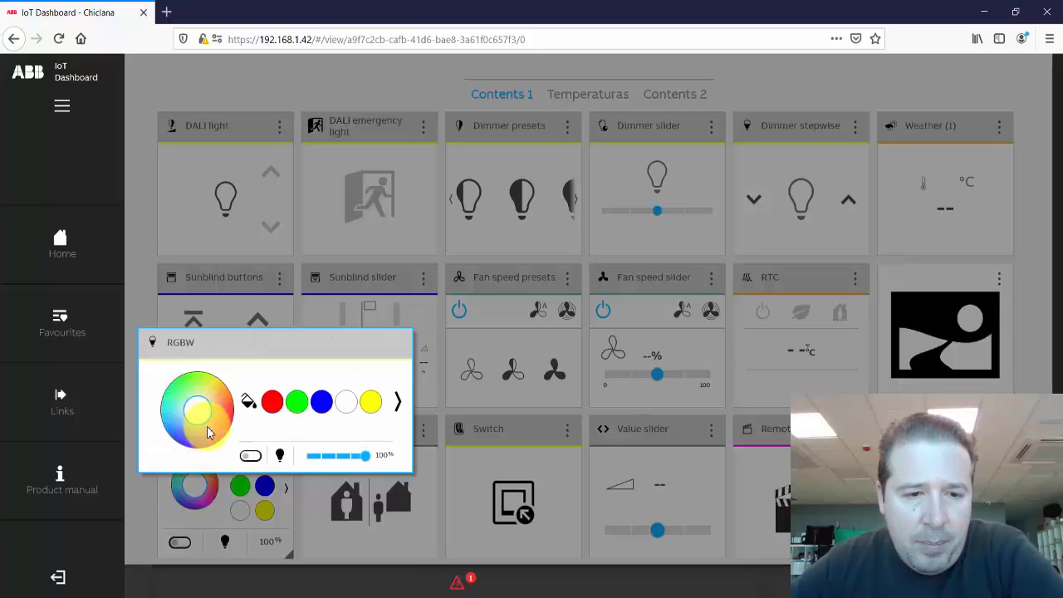
pyautogui.click(297, 402)
pyautogui.moveTo(378, 455)
pyautogui.mouseDown()
pyautogui.moveTo(311, 453)
pyautogui.moveTo(361, 456)
pyautogui.mouseUp()
pyautogui.click(400, 547)
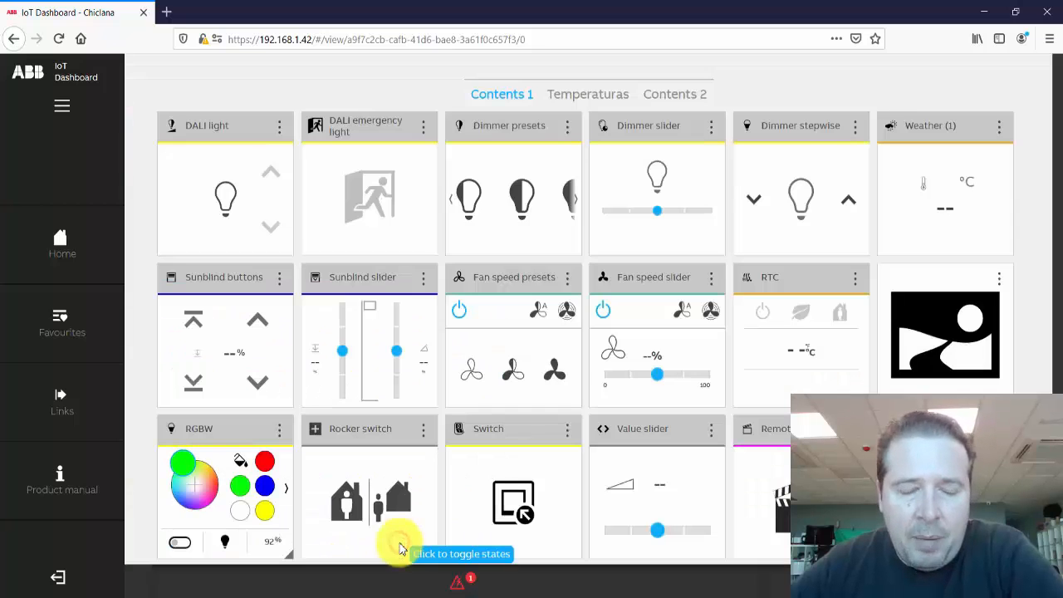
# Try both sides of the Rocker switch tile alternately to toggle their states.
pyautogui.click(351, 506)
pyautogui.click(398, 500)
pyautogui.click(331, 505)
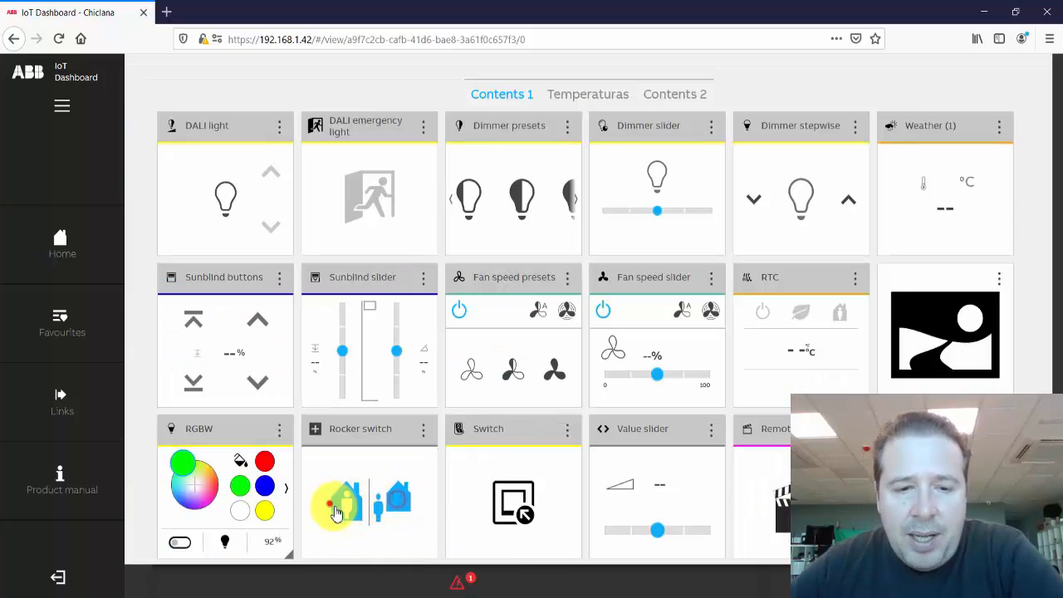
pyautogui.click(402, 497)
pyautogui.click(344, 505)
pyautogui.click(402, 502)
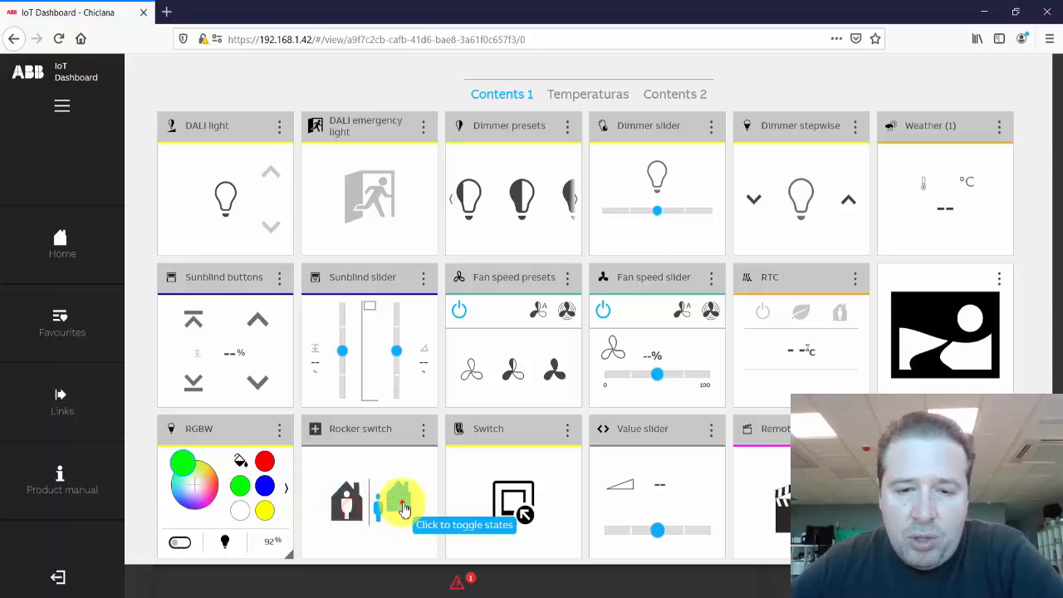
# Trigger the Switch tile on and off and try moving the Value slider to a higher value.
pyautogui.click(510, 511)
pyautogui.click(510, 511)
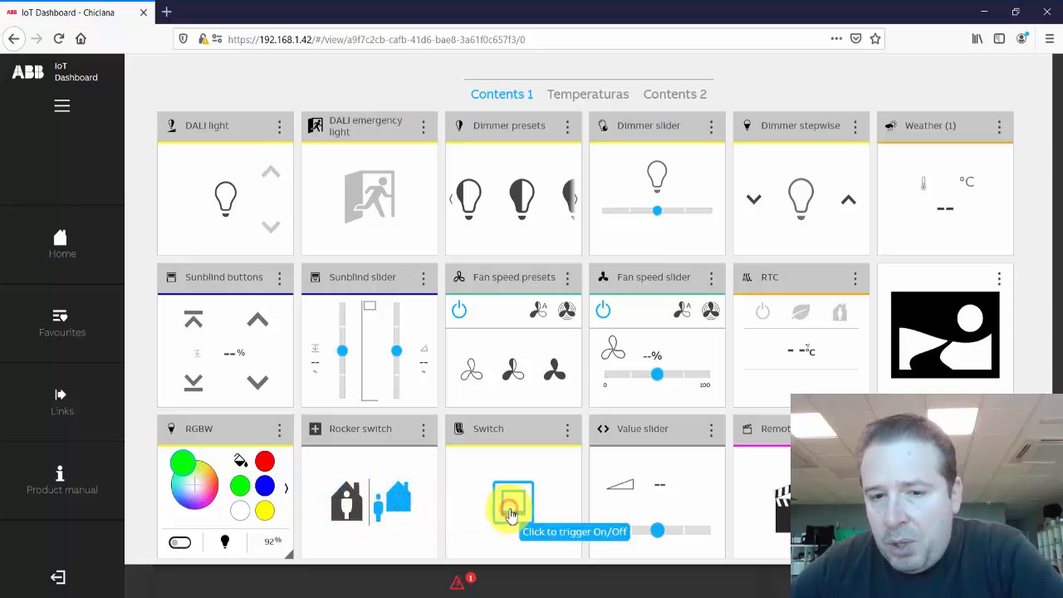
pyautogui.moveTo(653, 527); pyautogui.dragTo(677, 538)
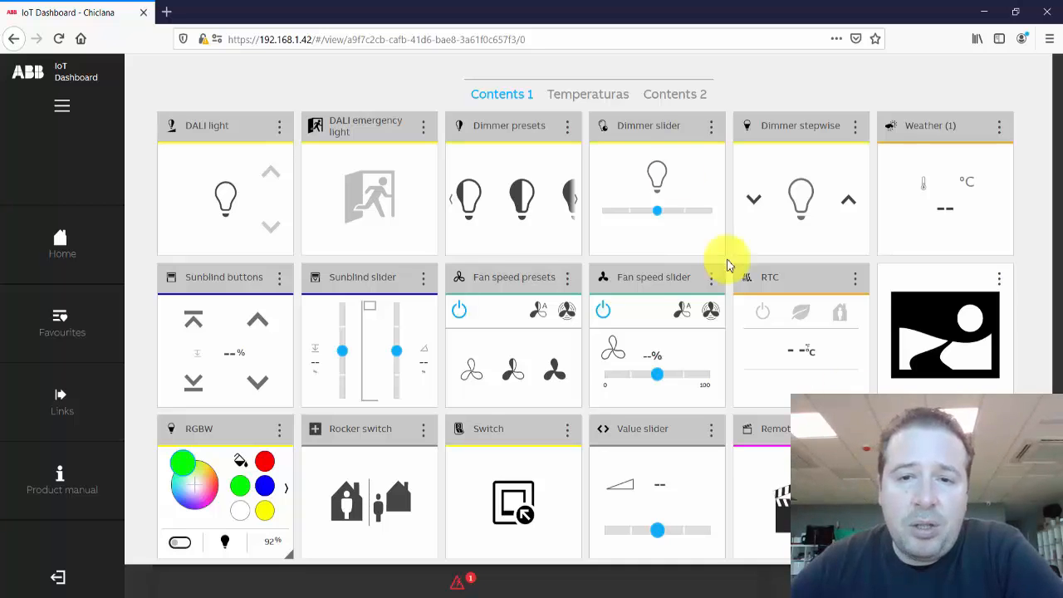
# On the Contents 2 page, view the Energy display for the Renewable energy type and close it.
pyautogui.click(673, 95)
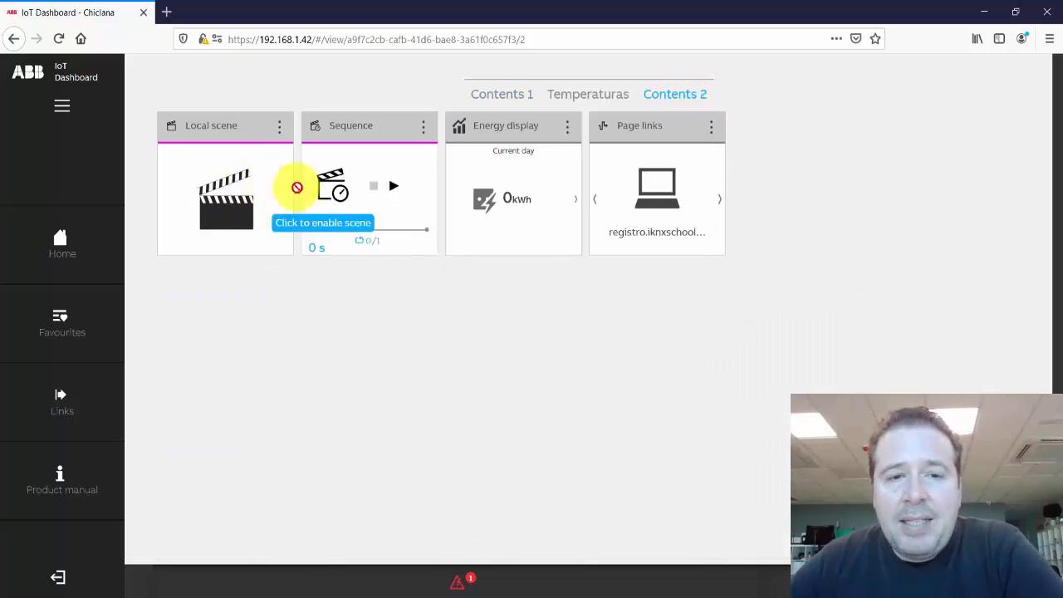
pyautogui.click(516, 196)
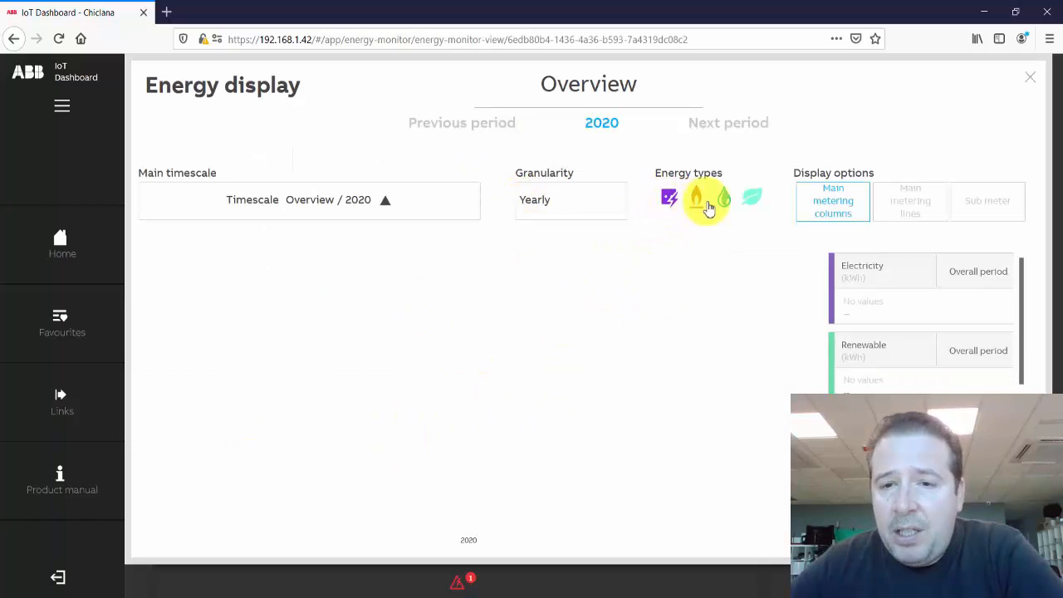
pyautogui.click(751, 199)
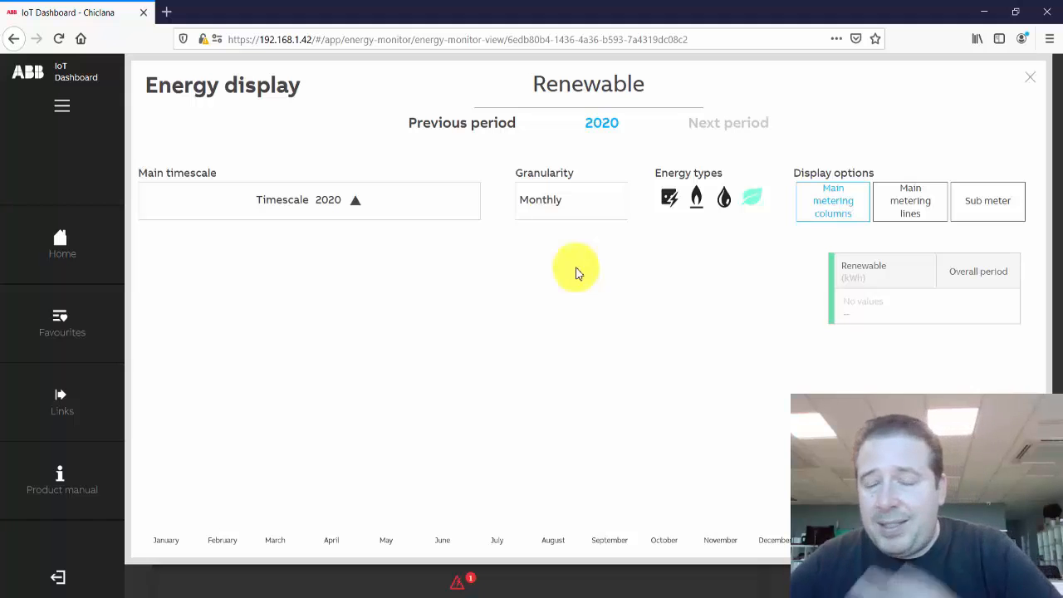
pyautogui.click(1037, 78)
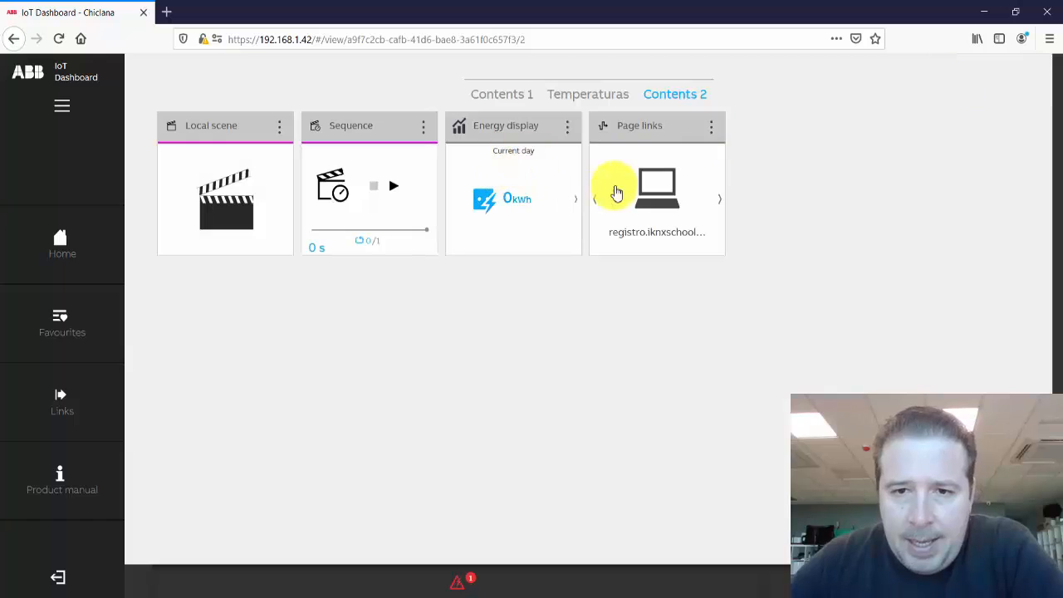
# Open the website from the Page links tile, look through the IKNX School home page and close its window.
pyautogui.click(664, 191)
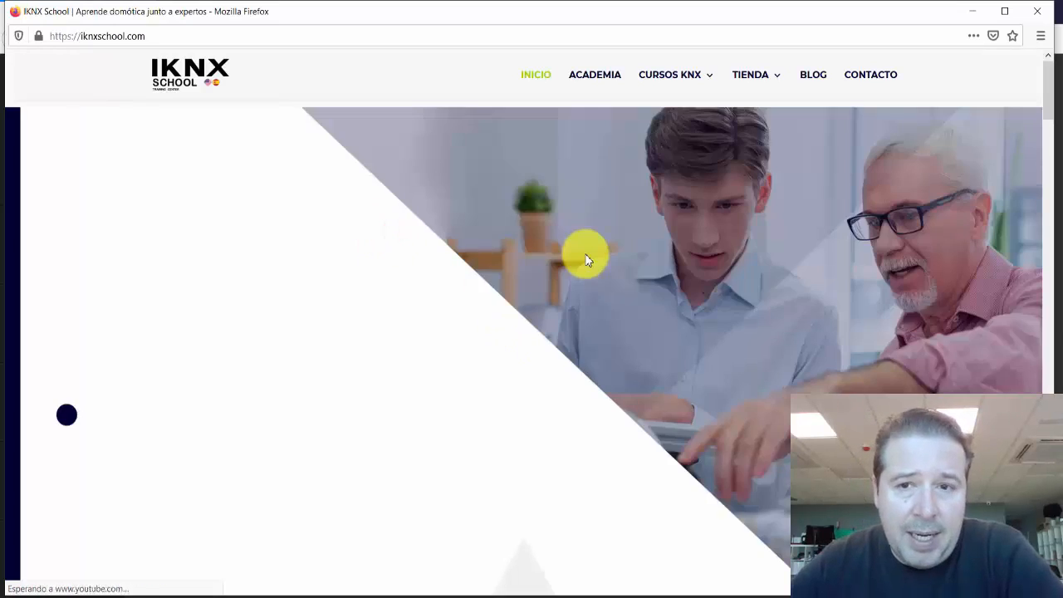
pyautogui.scroll(-5, 652, 201)
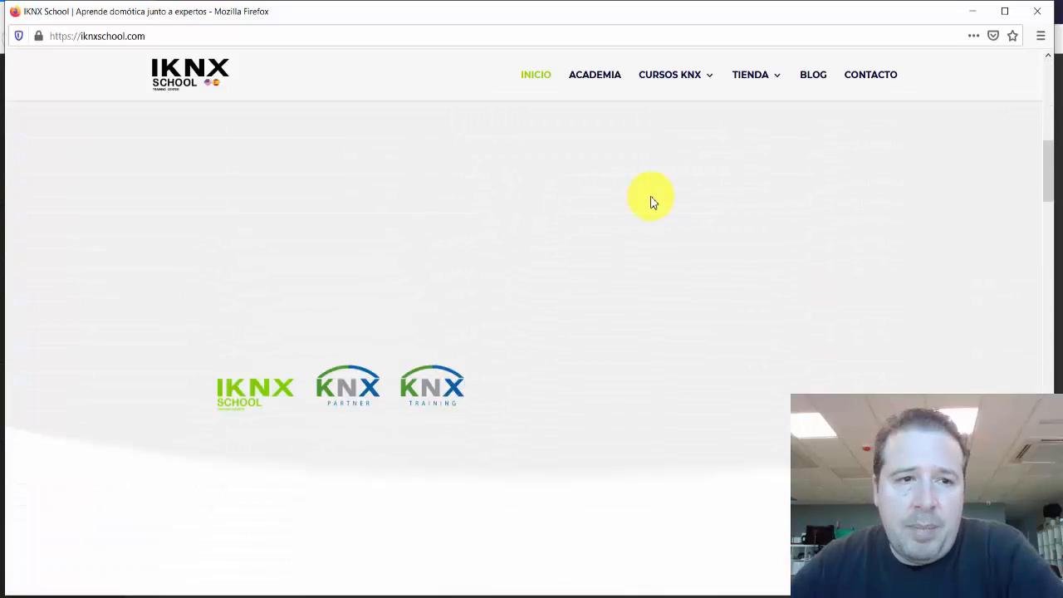
pyautogui.scroll(-15, 652, 201)
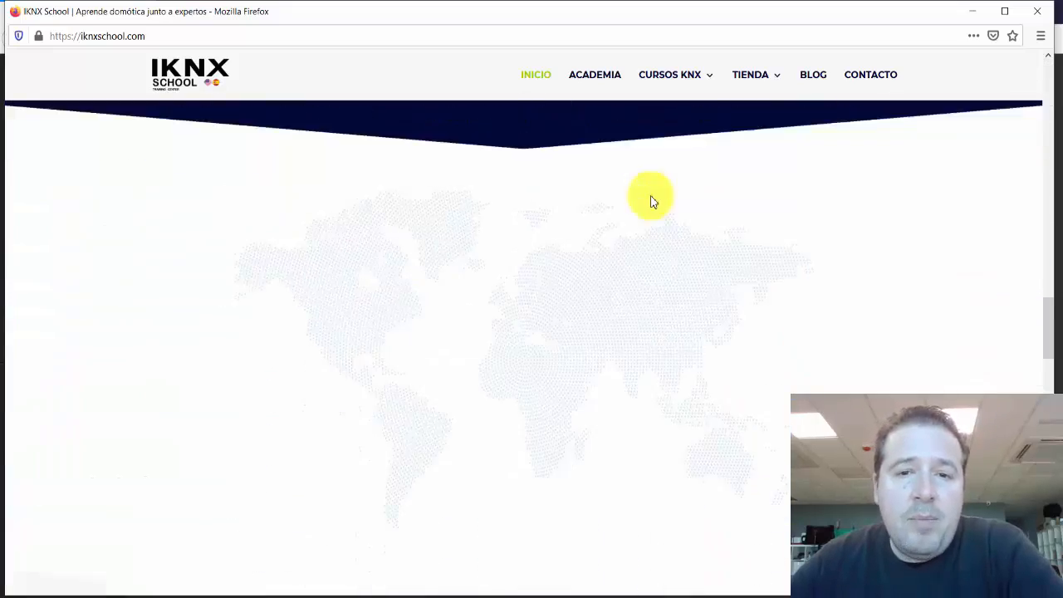
pyautogui.scroll(15, 652, 201)
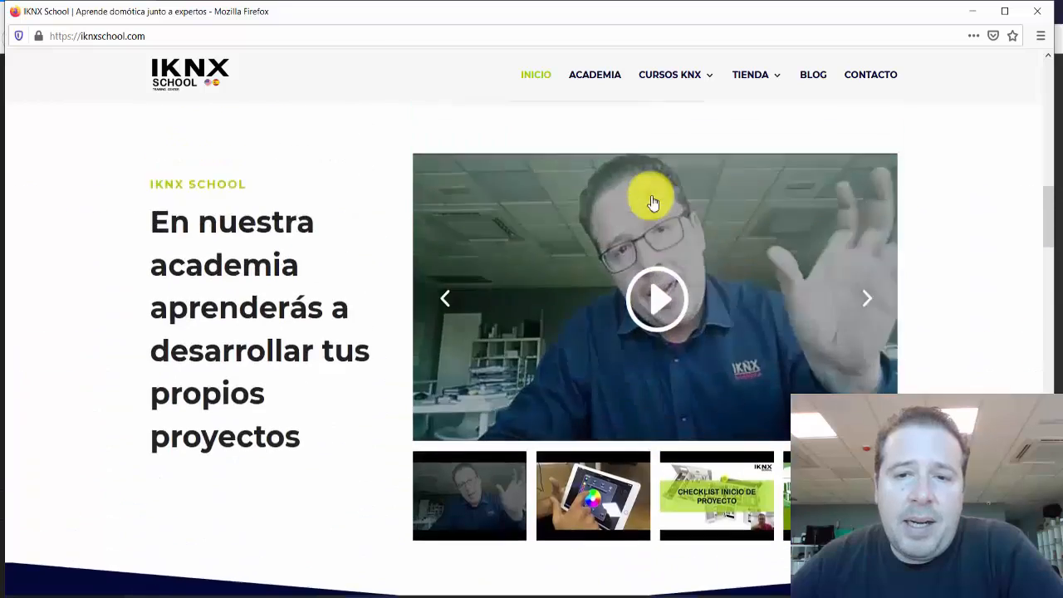
pyautogui.scroll(8, 652, 201)
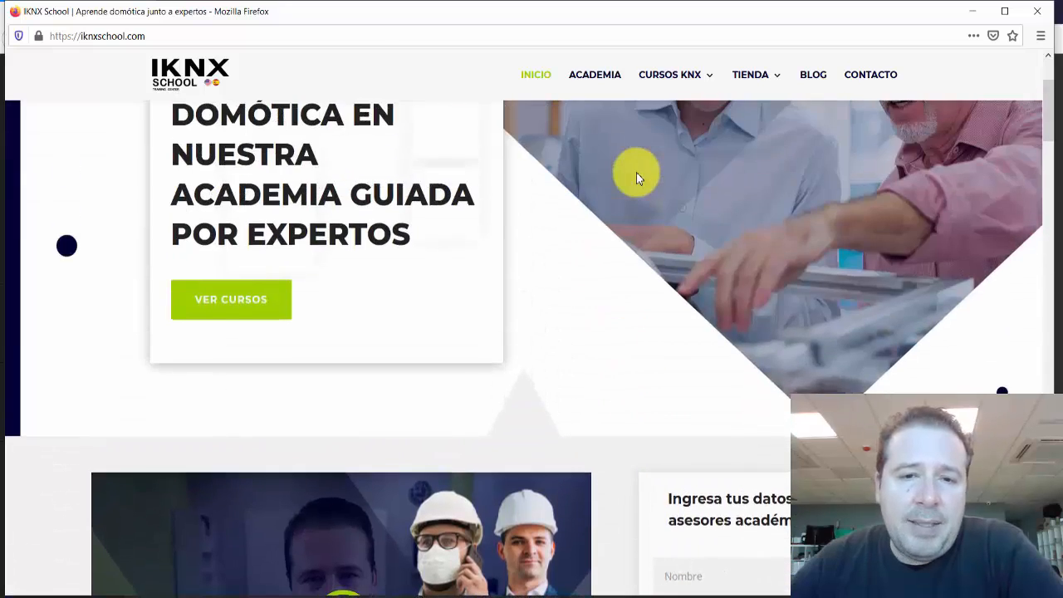
pyautogui.scroll(1, 636, 172)
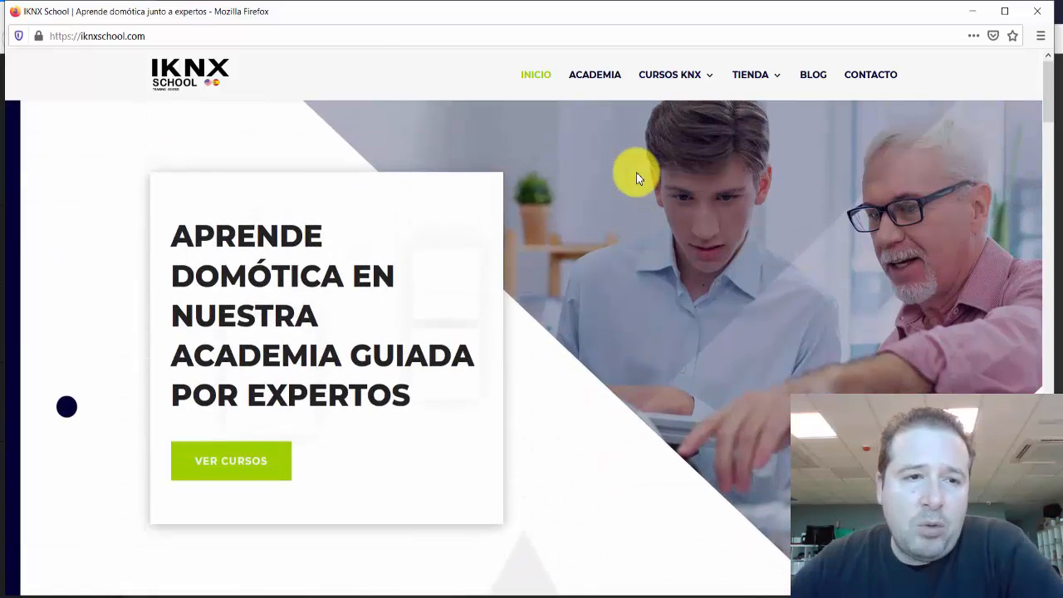
pyautogui.click(1037, 11)
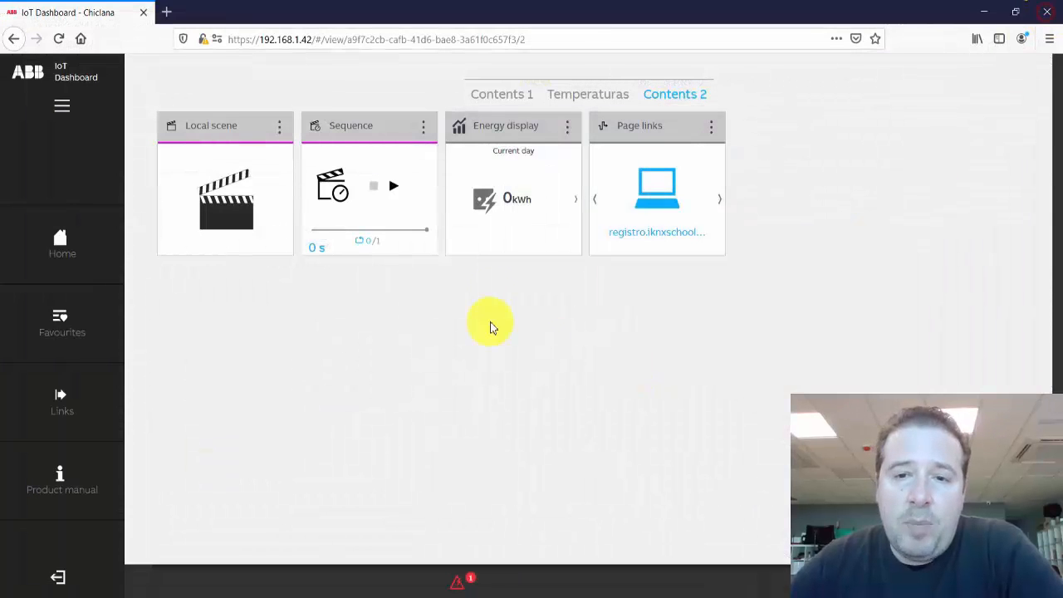
# On the Temperaturas page, cycle the El Puerto, Antequera and Viator gauges through their display styles, leaving all three on the digital readout.
pyautogui.click(581, 97)
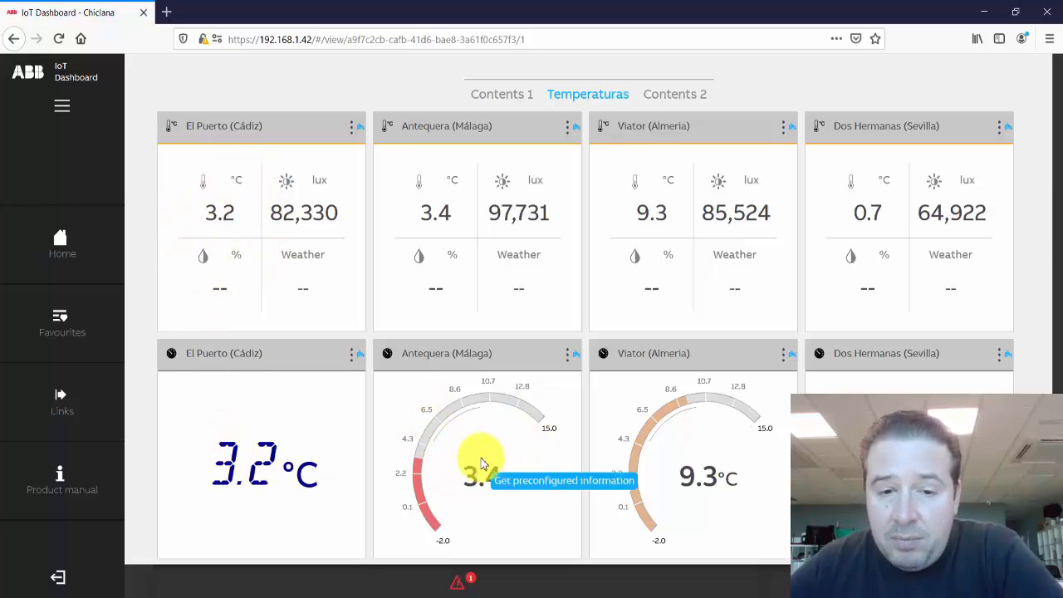
pyautogui.click(263, 461)
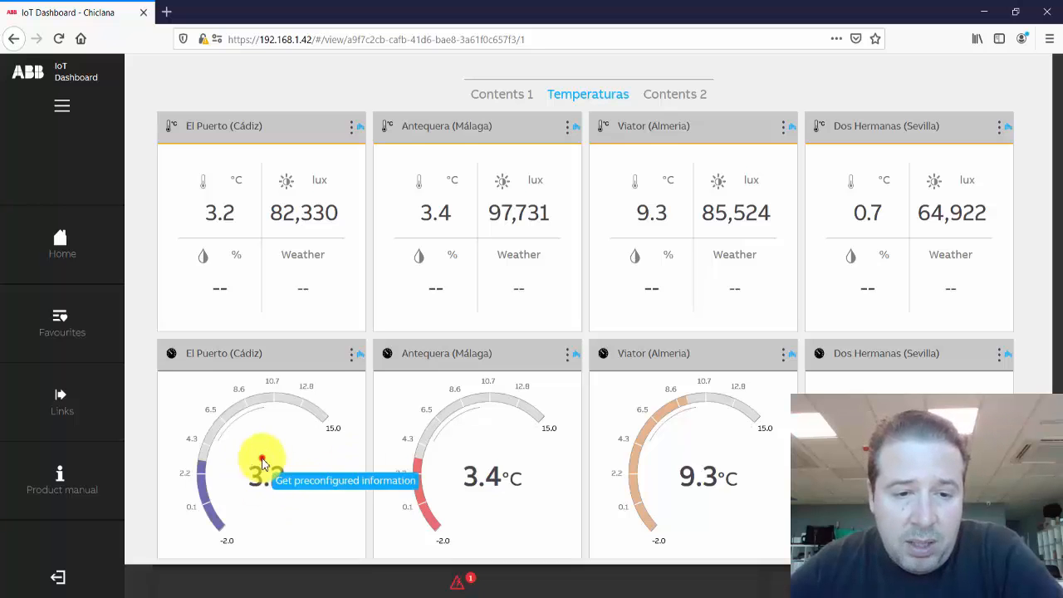
pyautogui.click(263, 462)
pyautogui.click(481, 434)
pyautogui.click(696, 433)
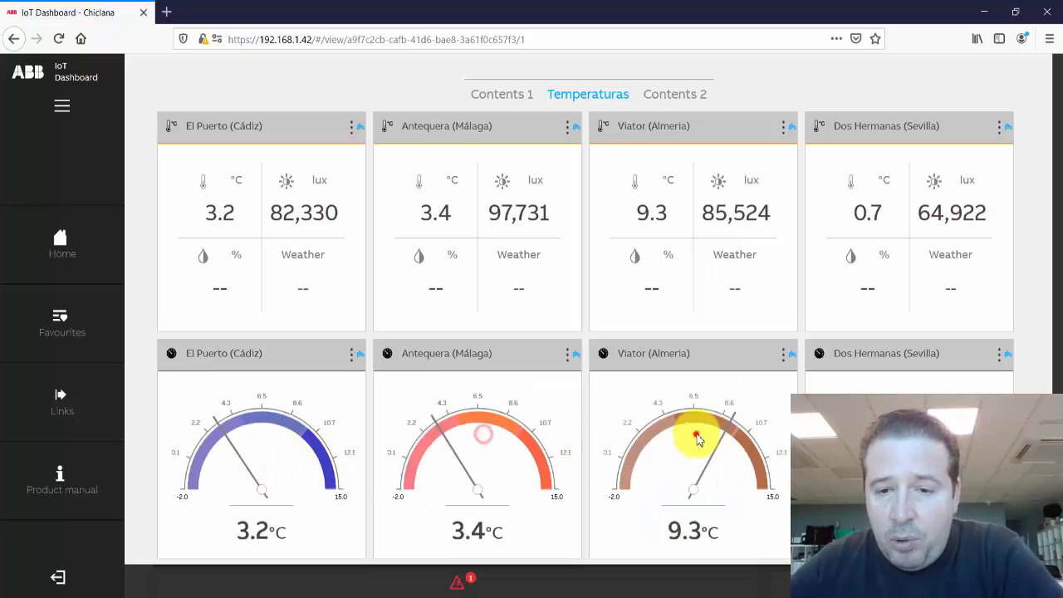
pyautogui.click(784, 432)
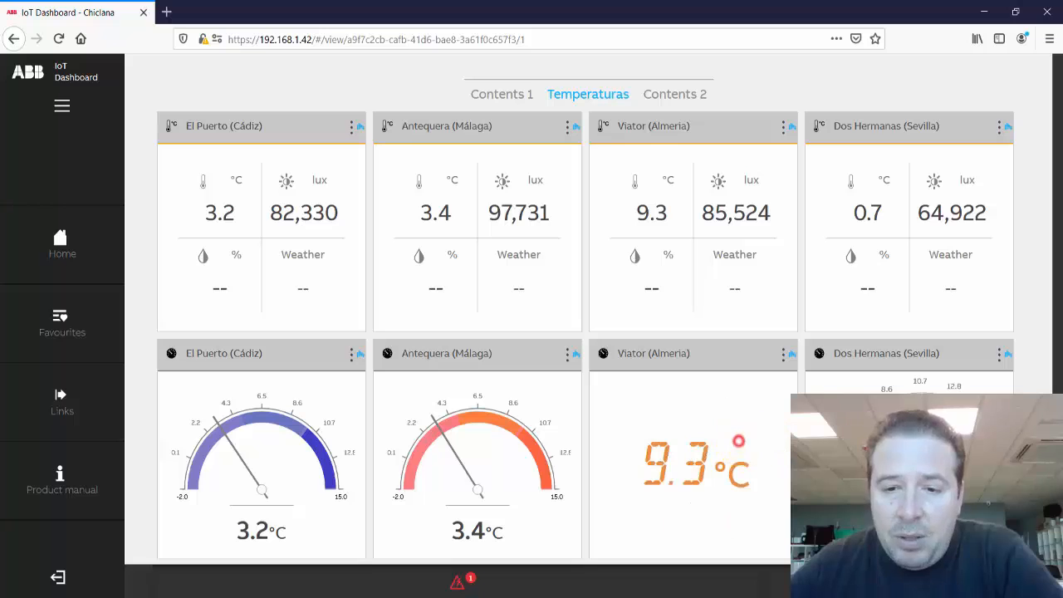
pyautogui.click(681, 440)
pyautogui.click(498, 458)
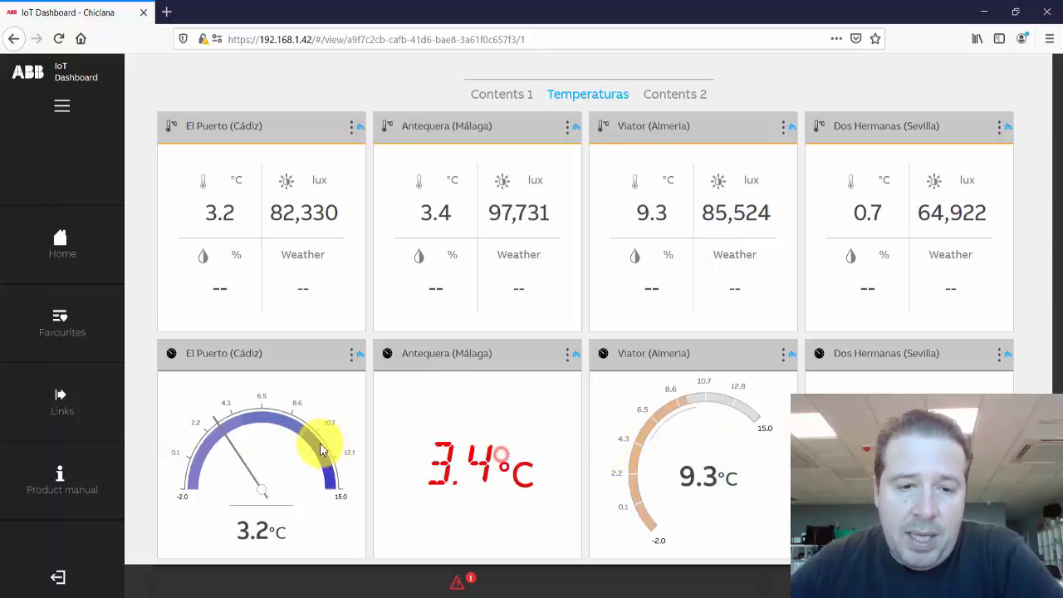
pyautogui.click(333, 446)
pyautogui.click(466, 431)
pyautogui.click(773, 452)
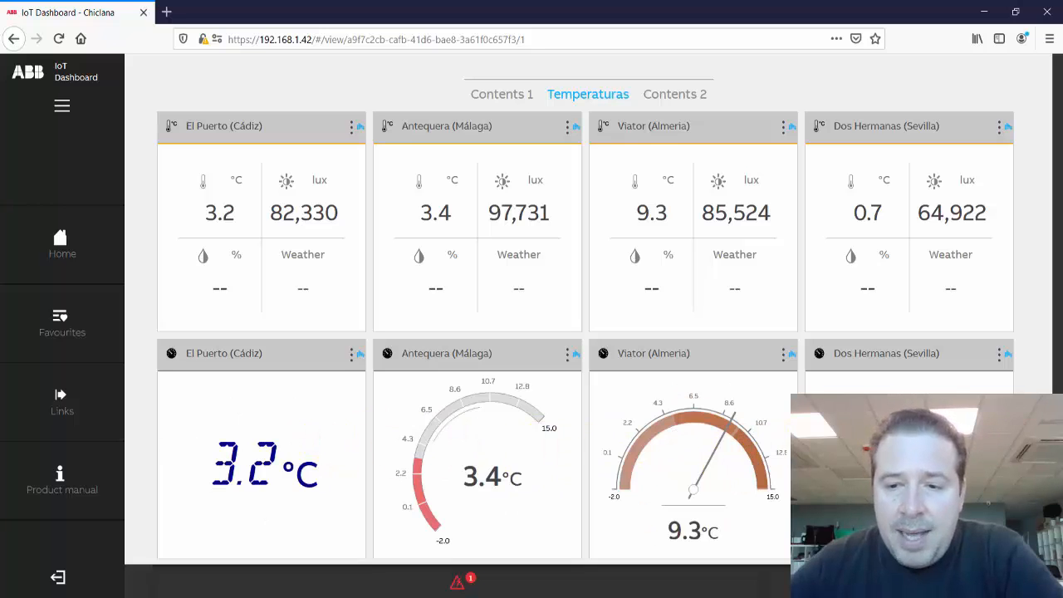
pyautogui.click(769, 468)
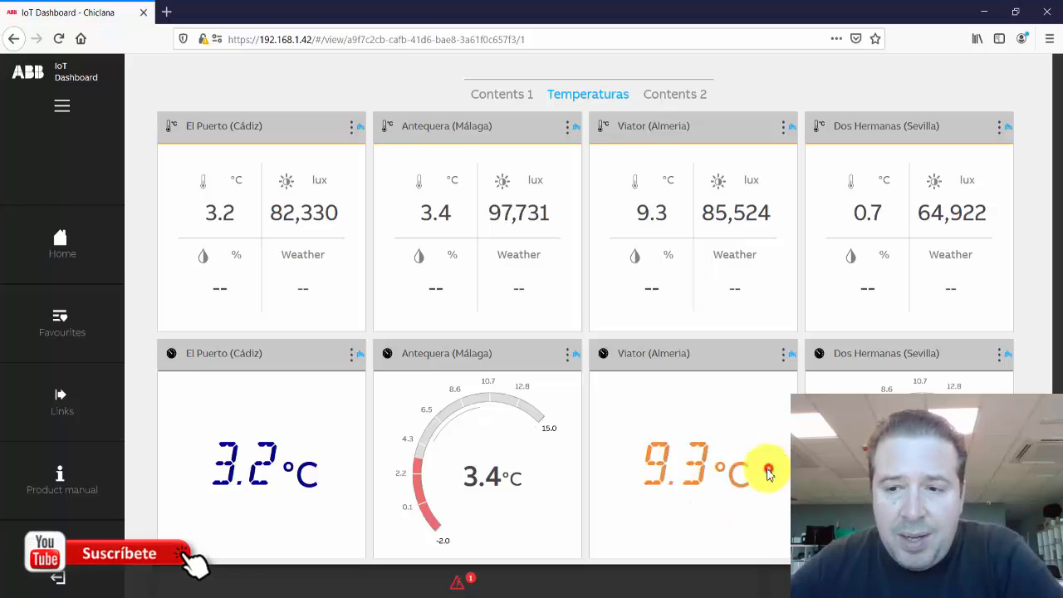
pyautogui.click(532, 467)
pyautogui.click(528, 467)
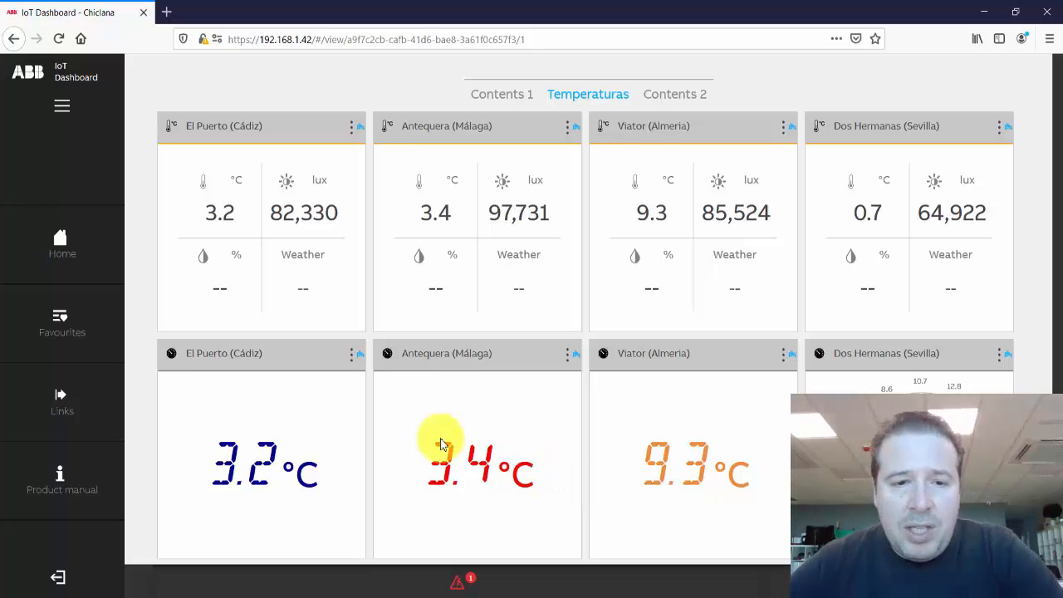
# View the El Puerto (Cádiz) gauge's trend data for last week, the current month, the current week, yesterday and today.
pyautogui.click(355, 356)
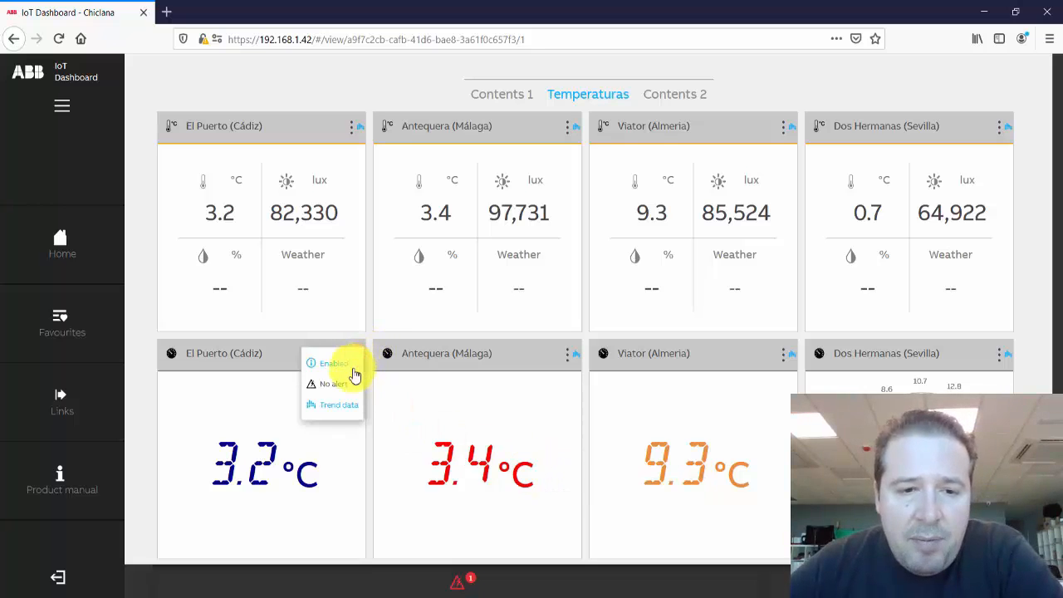
pyautogui.click(341, 407)
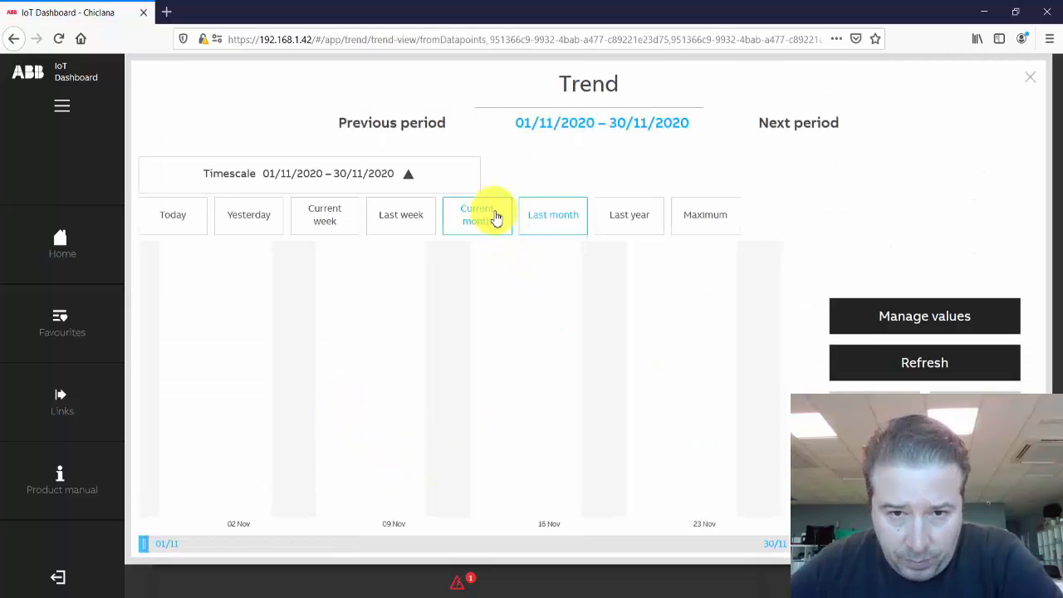
pyautogui.click(411, 219)
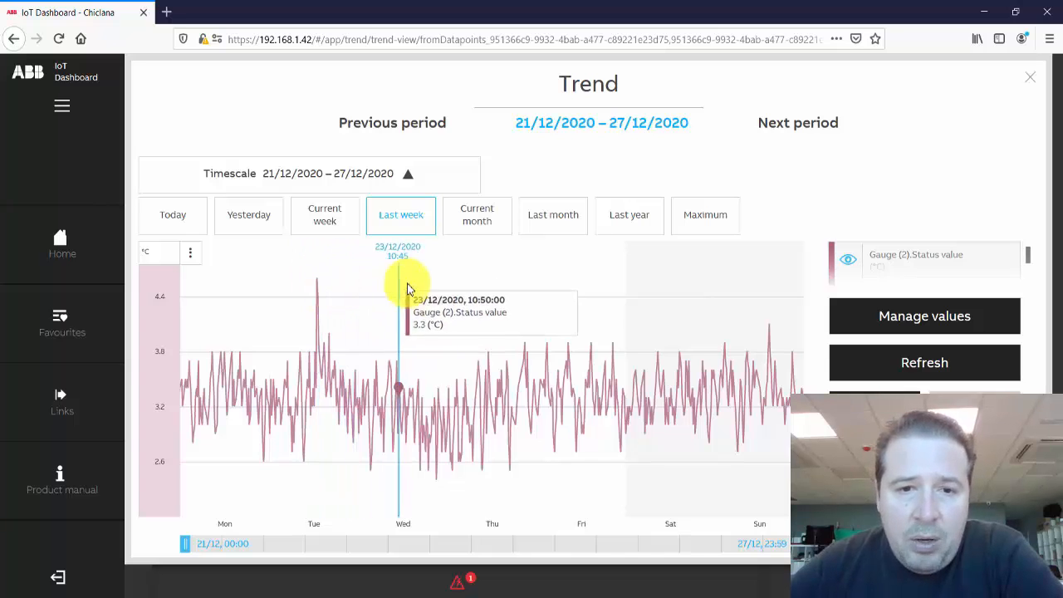
pyautogui.click(470, 221)
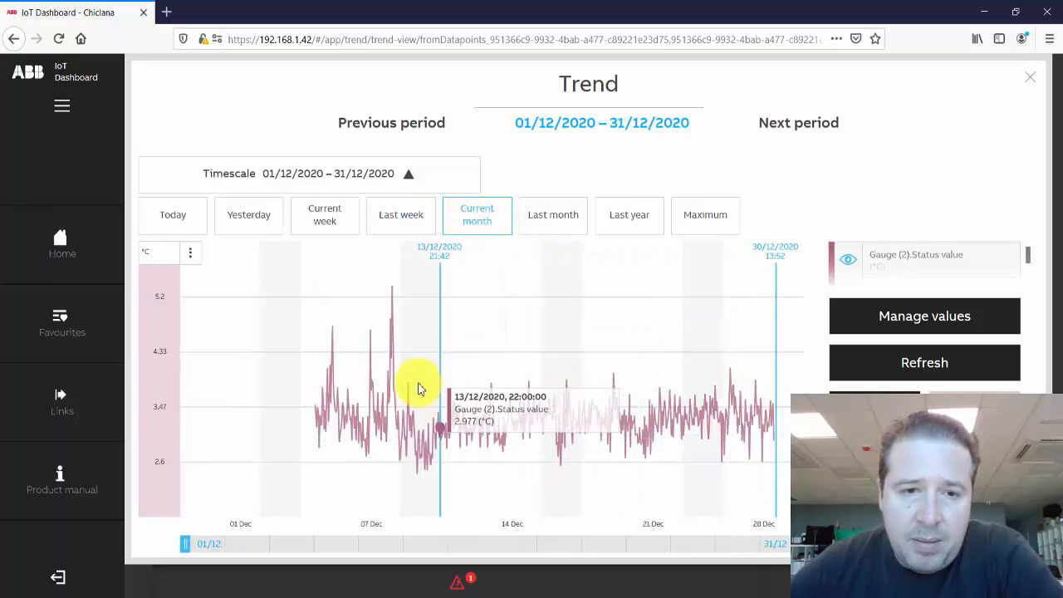
pyautogui.click(332, 218)
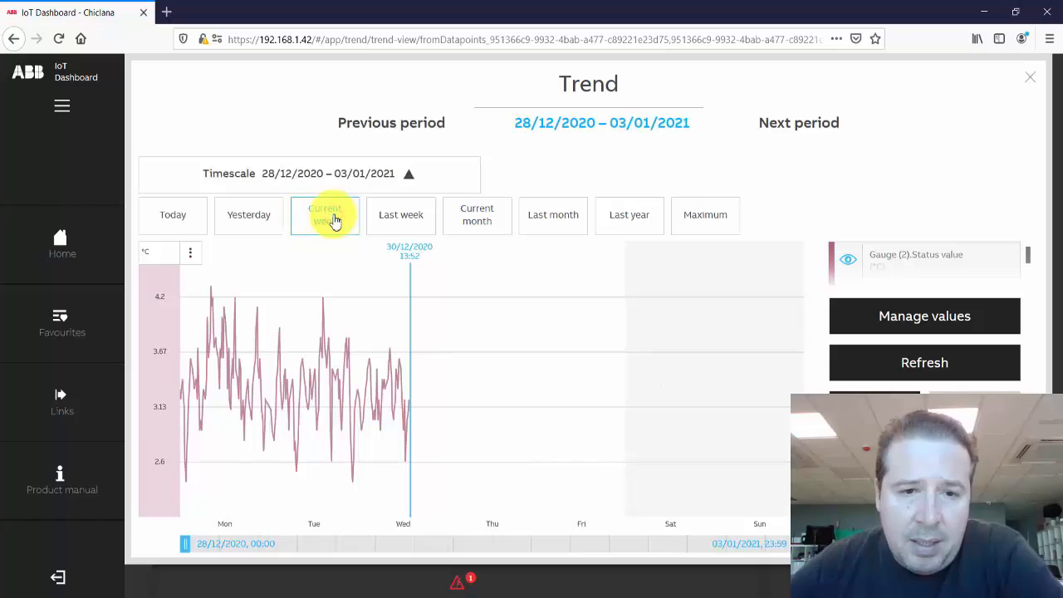
pyautogui.click(259, 219)
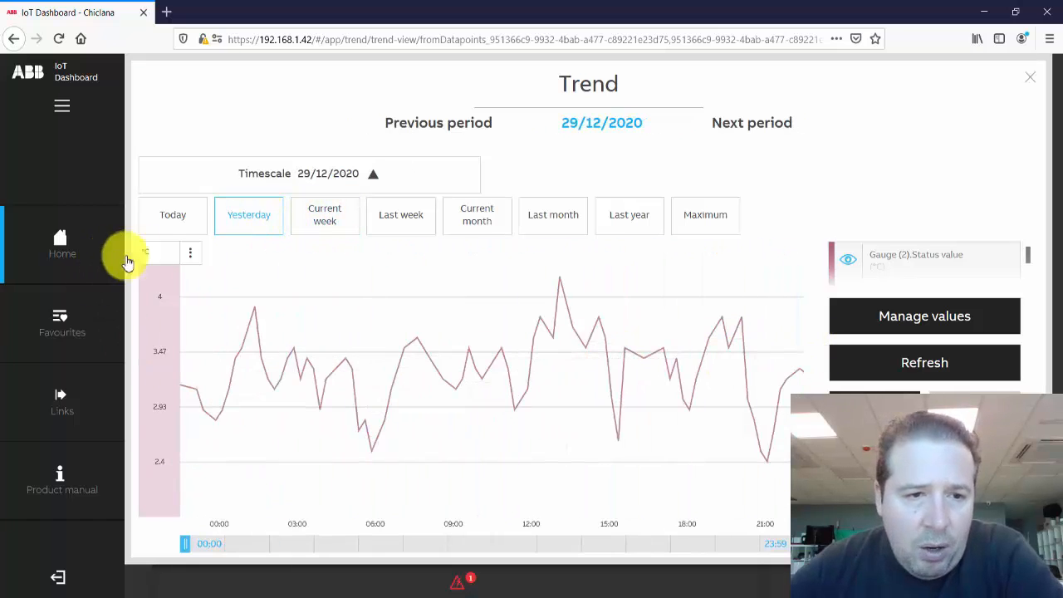
pyautogui.click(166, 217)
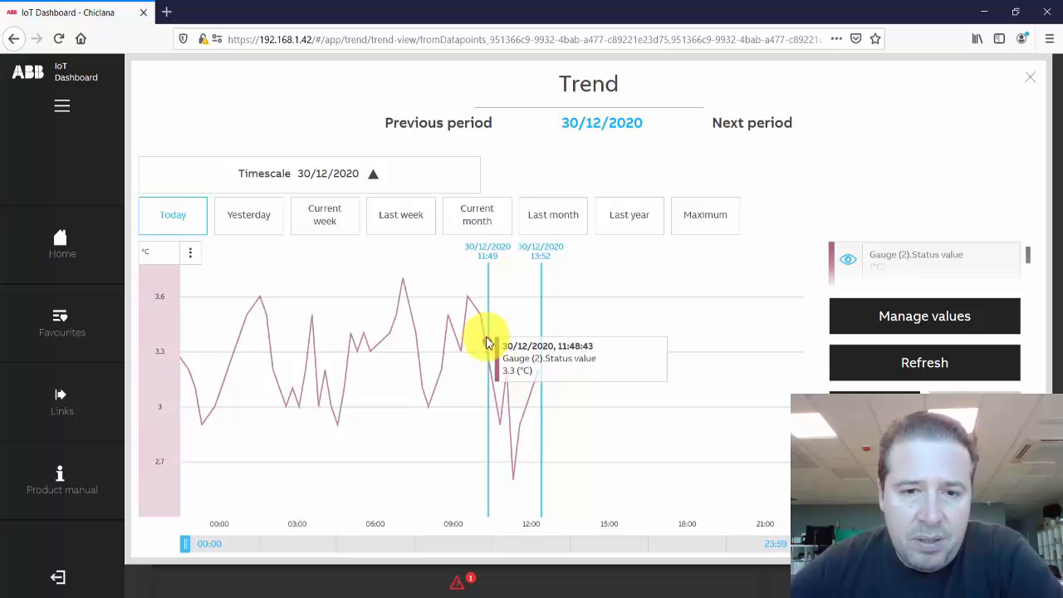
# Review the temperature trend again for yesterday, the current week and last week.
pyautogui.click(262, 223)
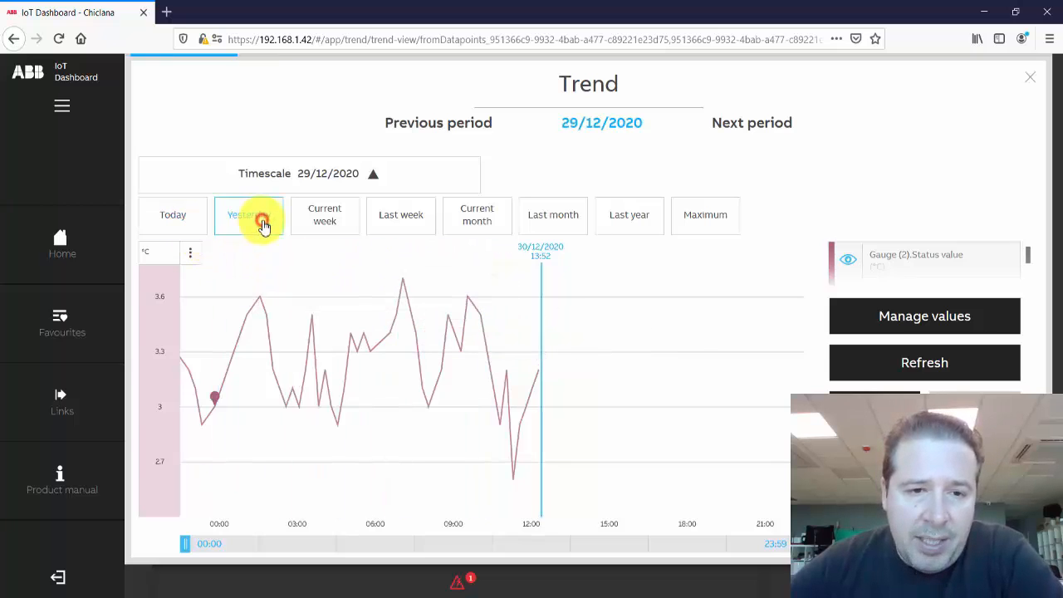
pyautogui.click(308, 224)
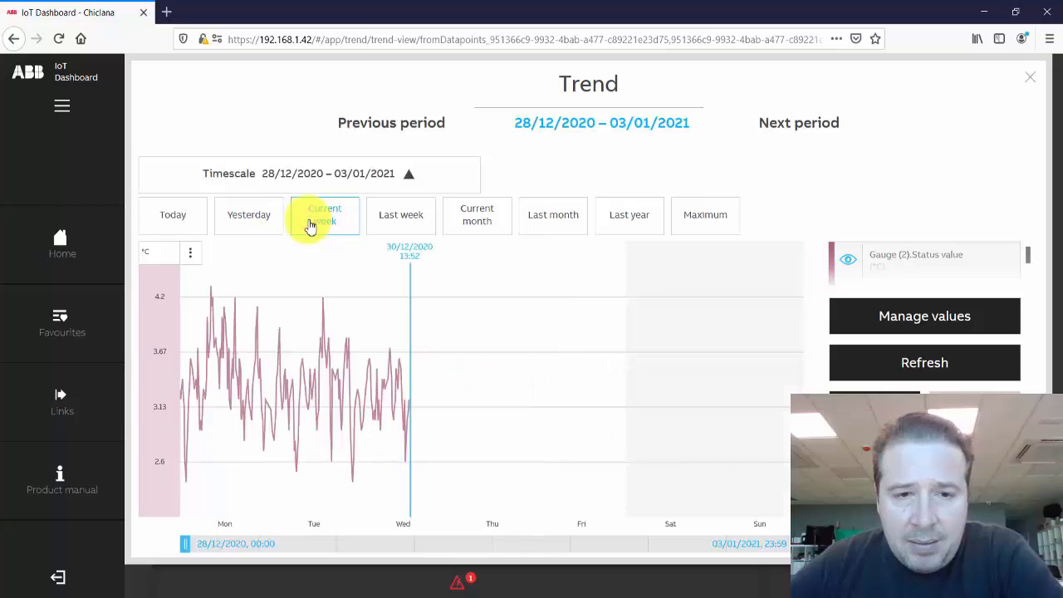
pyautogui.click(413, 221)
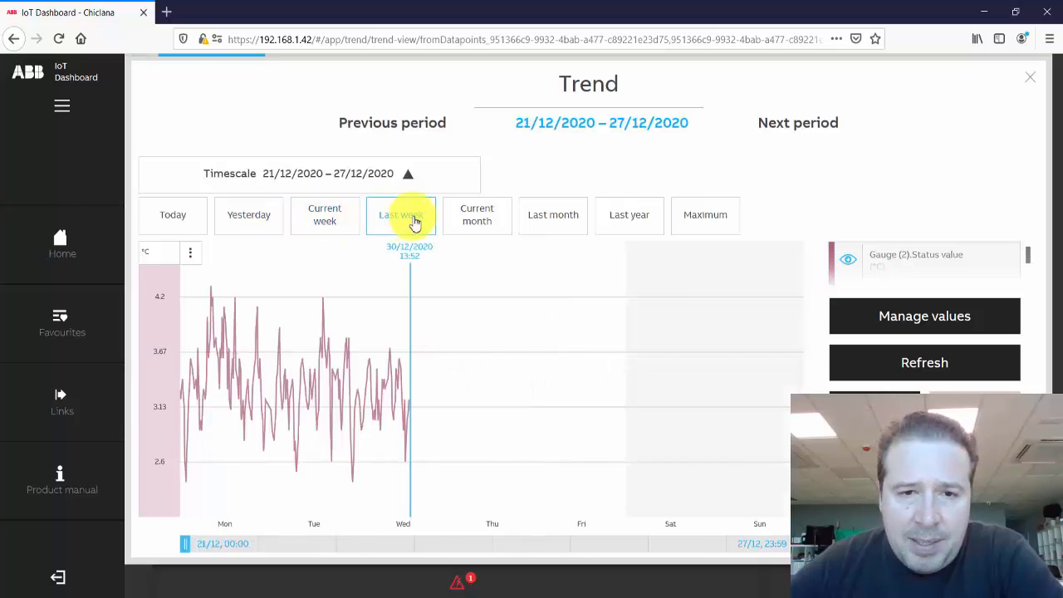
# View the El Puerto gauge's temperature trend for the current month, and close the trend without saving it.
pyautogui.click(466, 223)
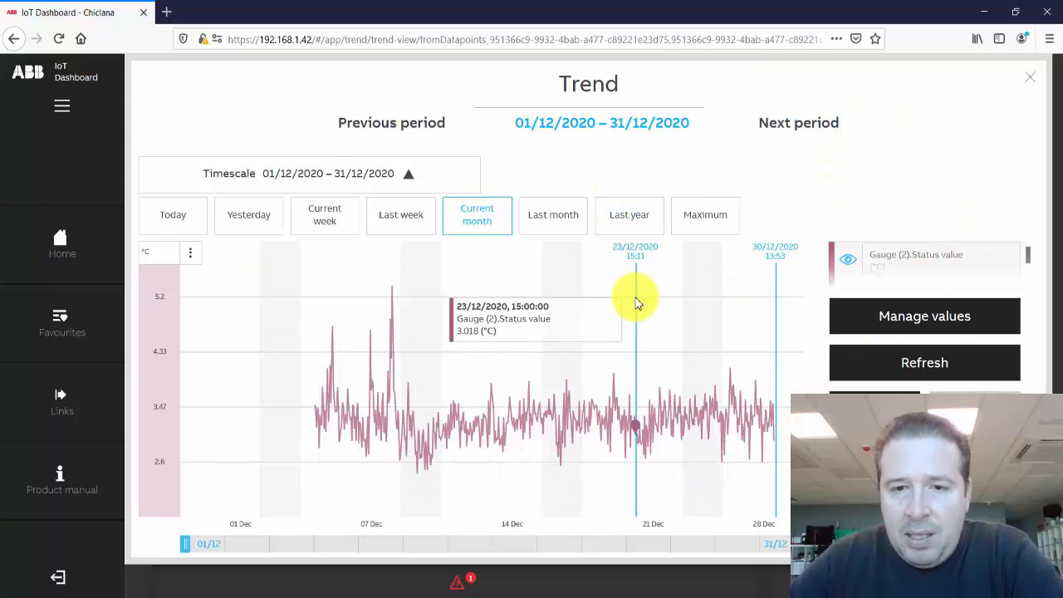
pyautogui.click(1030, 78)
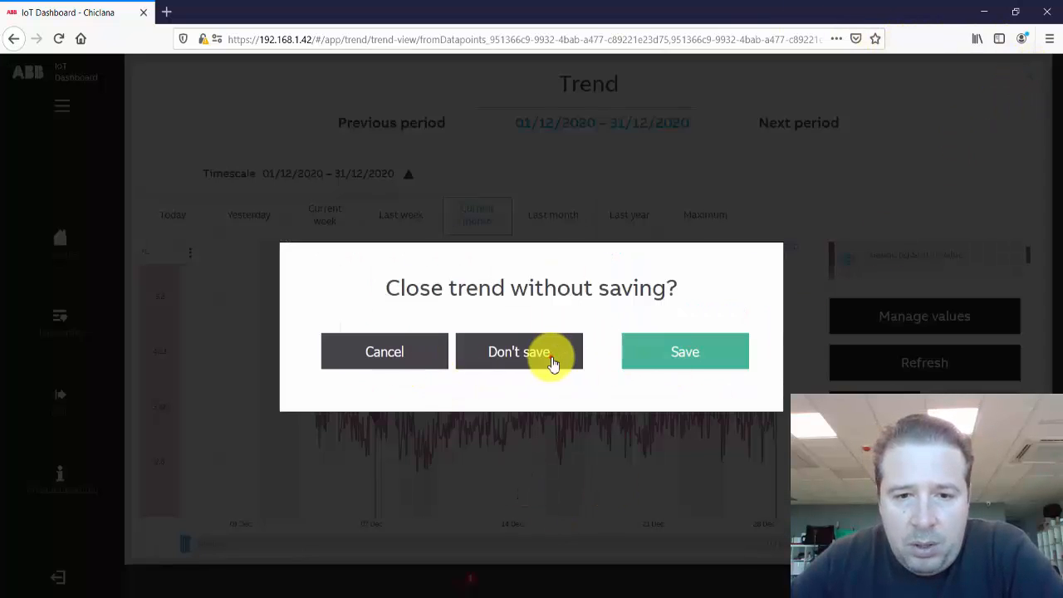
pyautogui.click(552, 363)
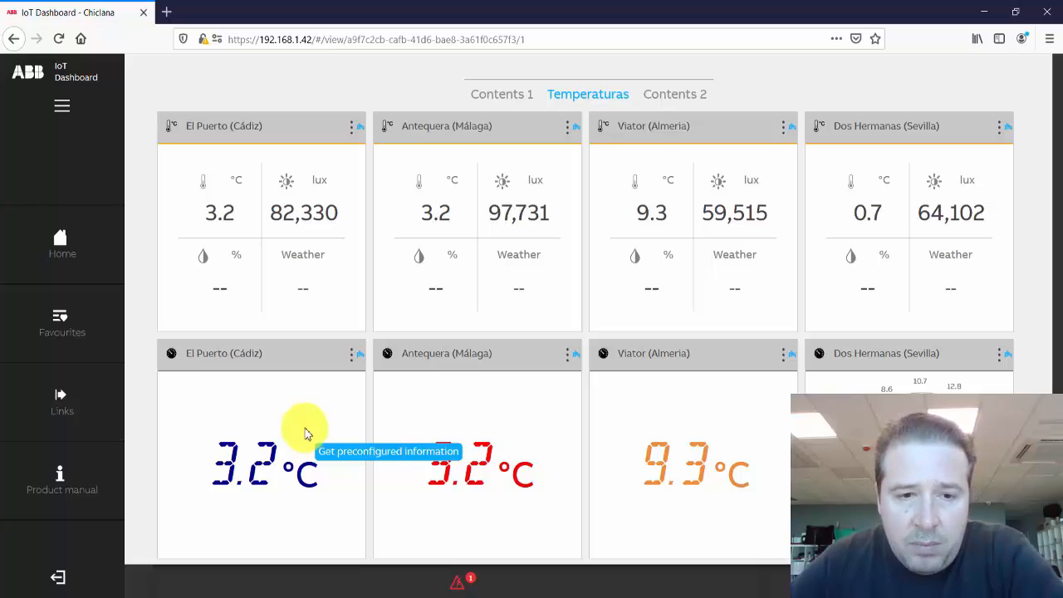
# Switch the El Puerto, Antequera and Viator gauges from the digital readout to the analog gauge display.
pyautogui.click(275, 467)
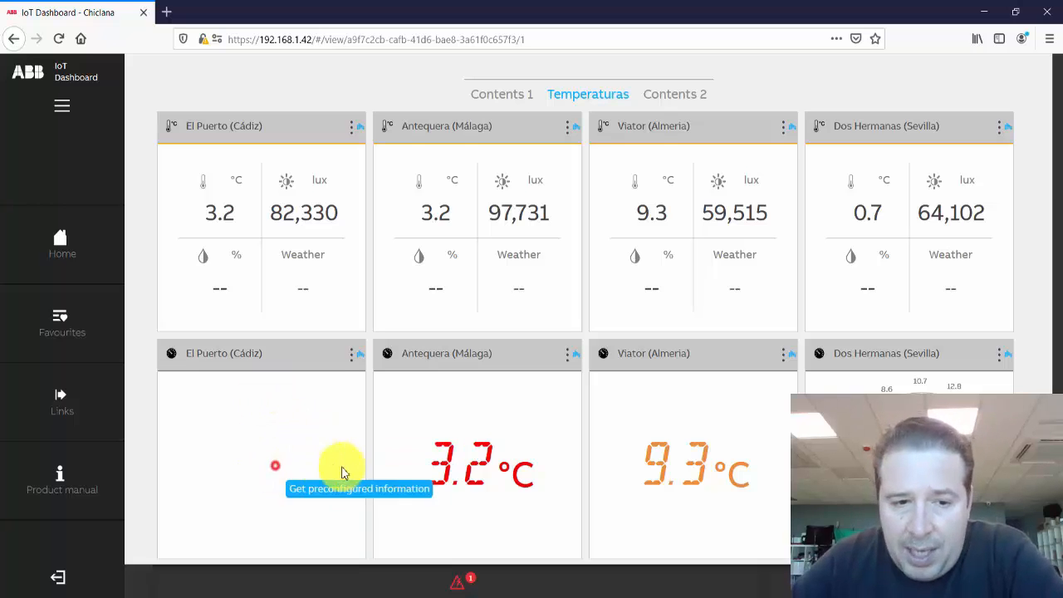
pyautogui.click(451, 474)
pyautogui.click(294, 474)
pyautogui.click(488, 468)
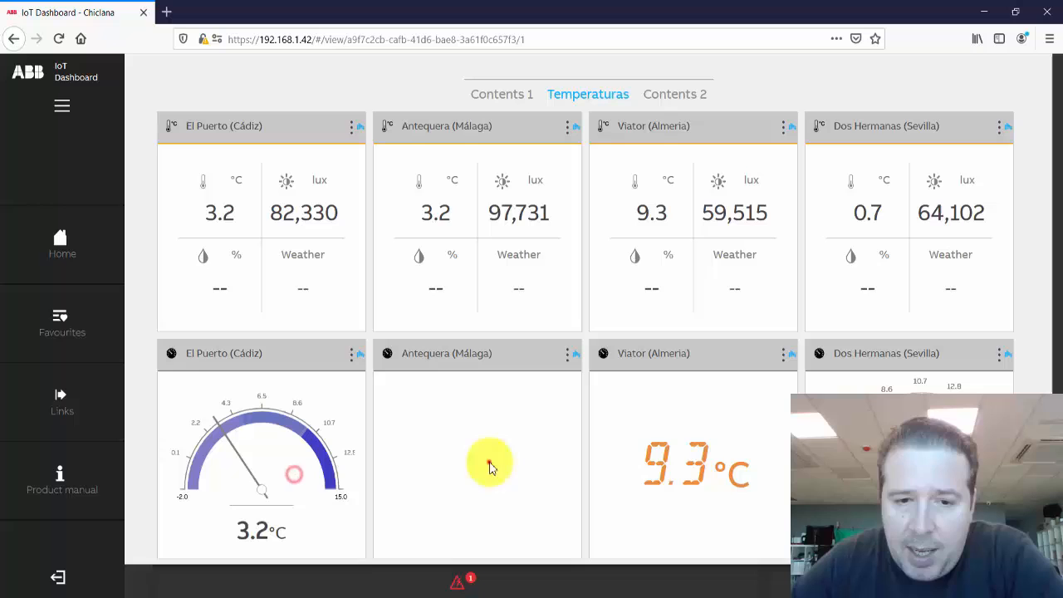
pyautogui.click(664, 463)
pyautogui.click(702, 452)
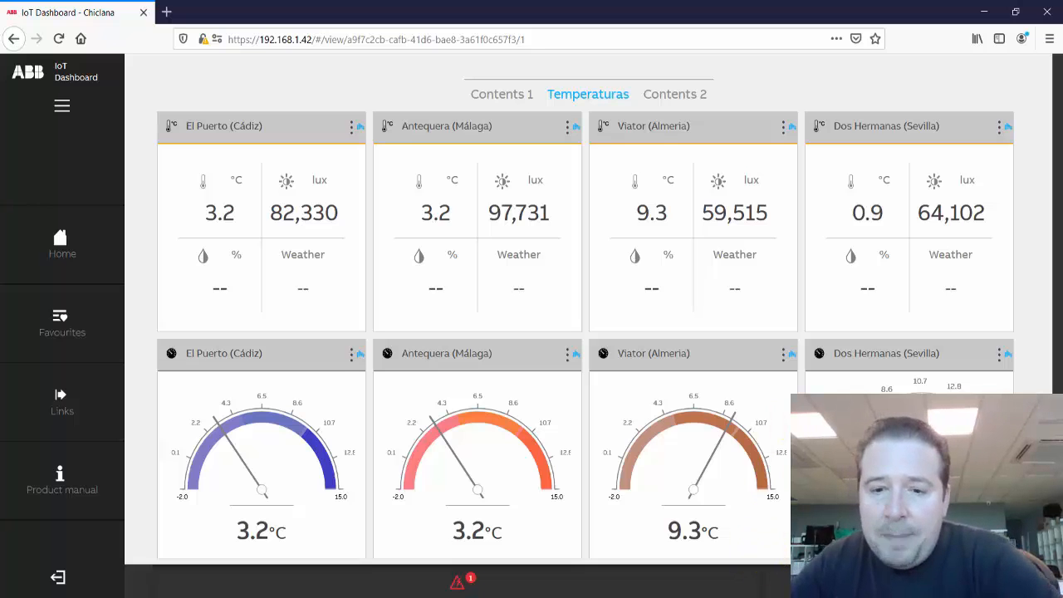
# Switch to IoT Dashboard Tool and examine the Antequera (Málaga) gauge's presentation parameters on the Temperaturas page.
pyautogui.click(700, 596)
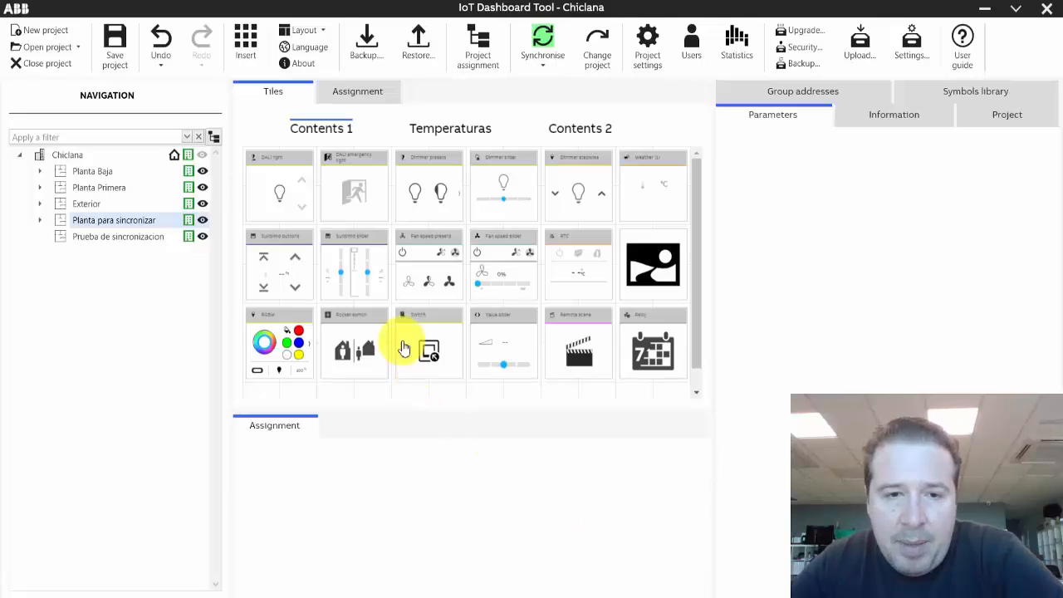
pyautogui.click(437, 132)
pyautogui.click(399, 316)
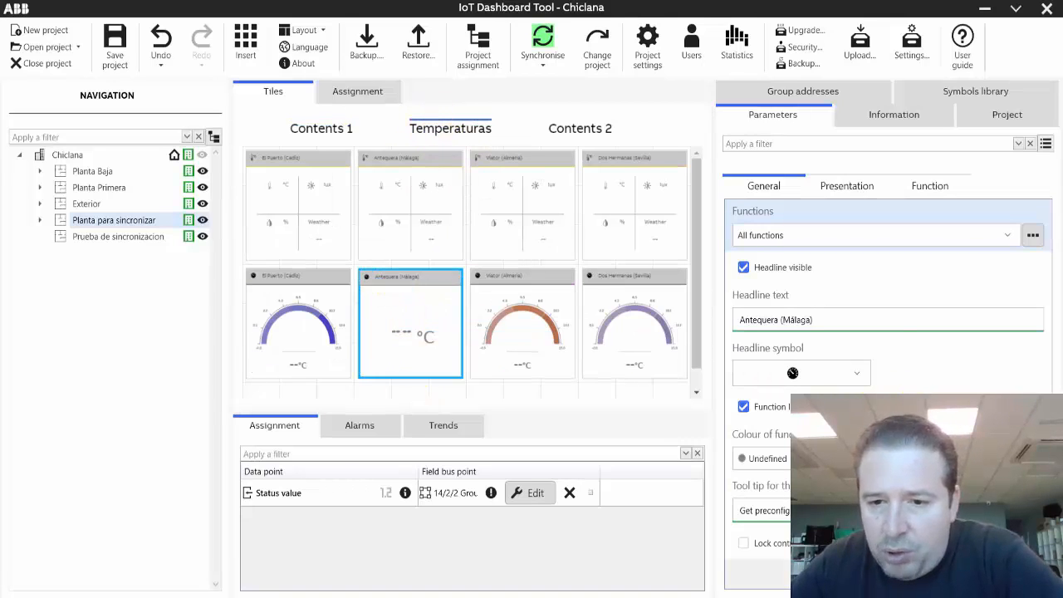
pyautogui.click(851, 191)
pyautogui.scroll(-3, 830, 332)
pyautogui.scroll(3, 814, 391)
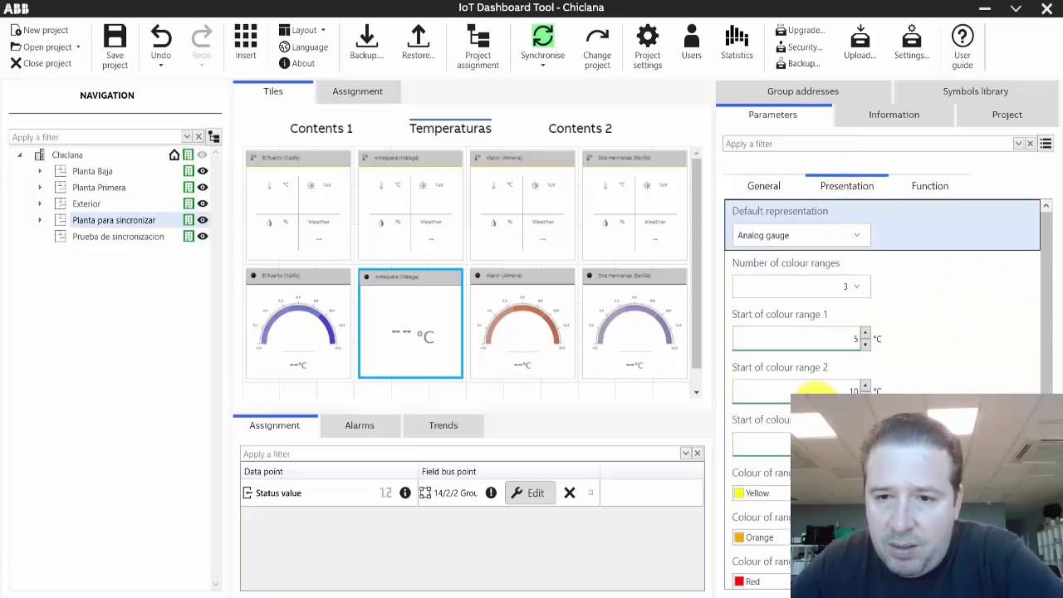
pyautogui.scroll(-3, 818, 365)
pyautogui.scroll(3, 818, 366)
pyautogui.scroll(-3, 819, 366)
pyautogui.scroll(3, 820, 378)
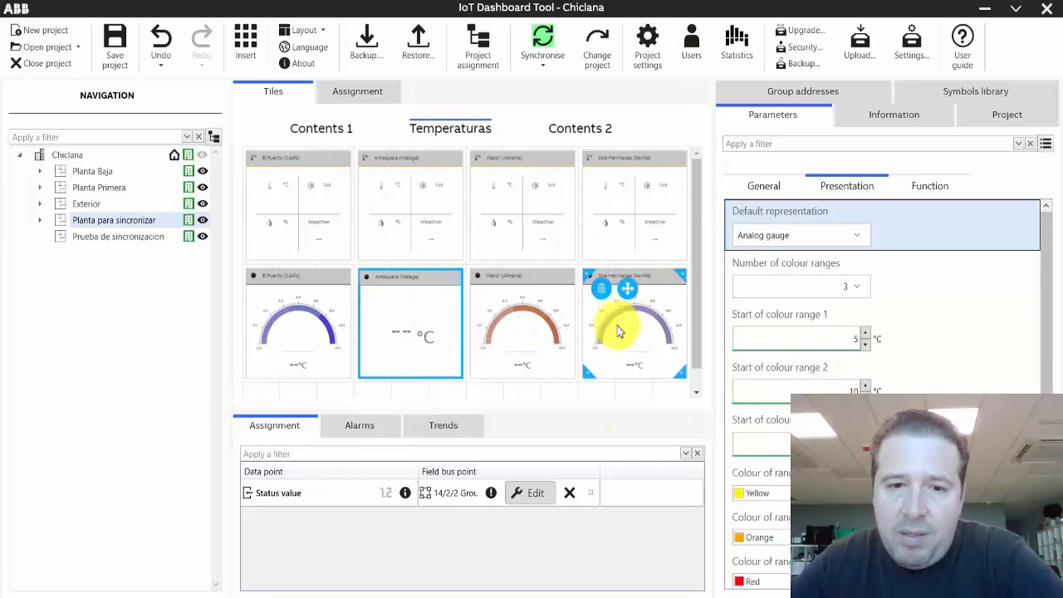
# Back in the web dashboard, view the El Puerto (Cádiz) weather tile's trend data and look at its custom timescale calendar.
pyautogui.click(737, 597)
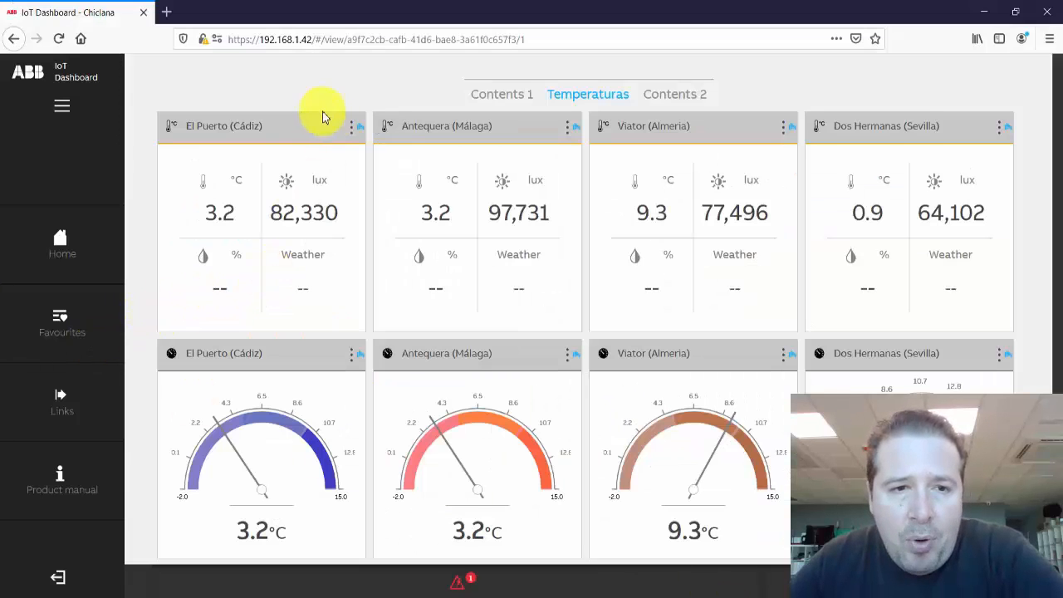
pyautogui.click(352, 126)
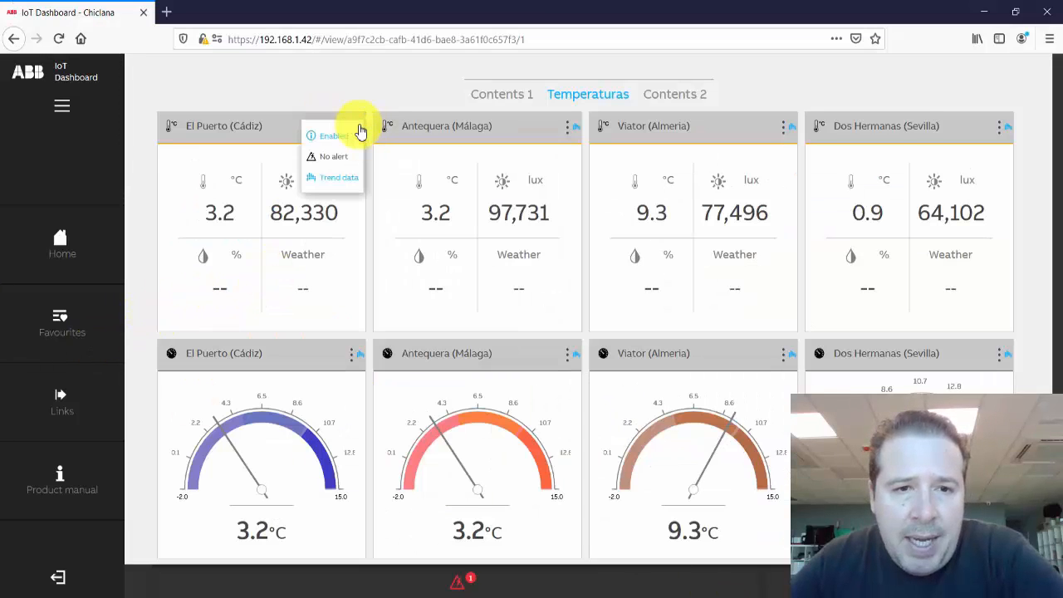
pyautogui.click(336, 186)
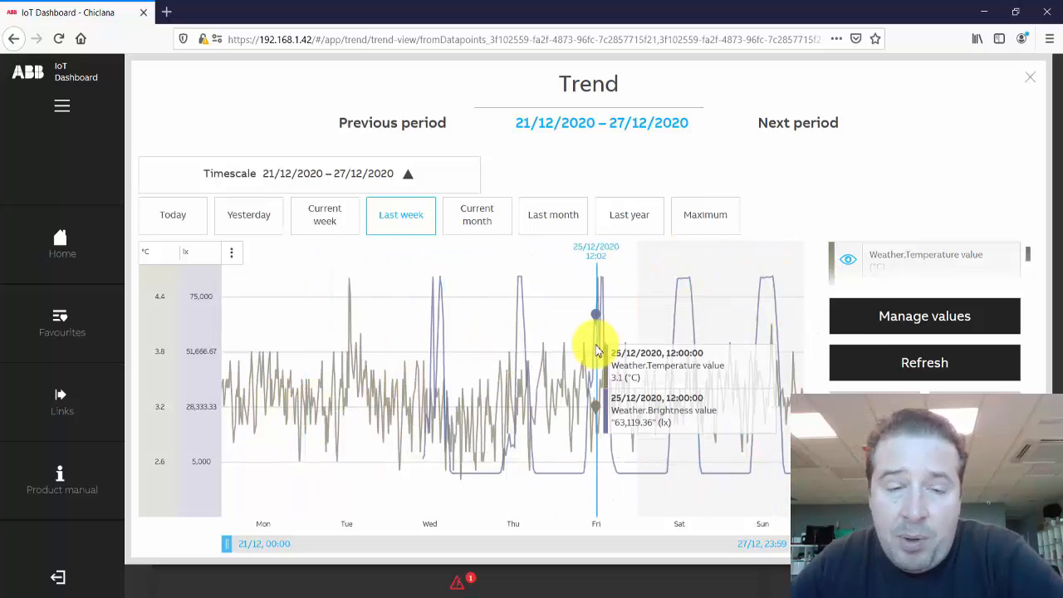
pyautogui.click(409, 180)
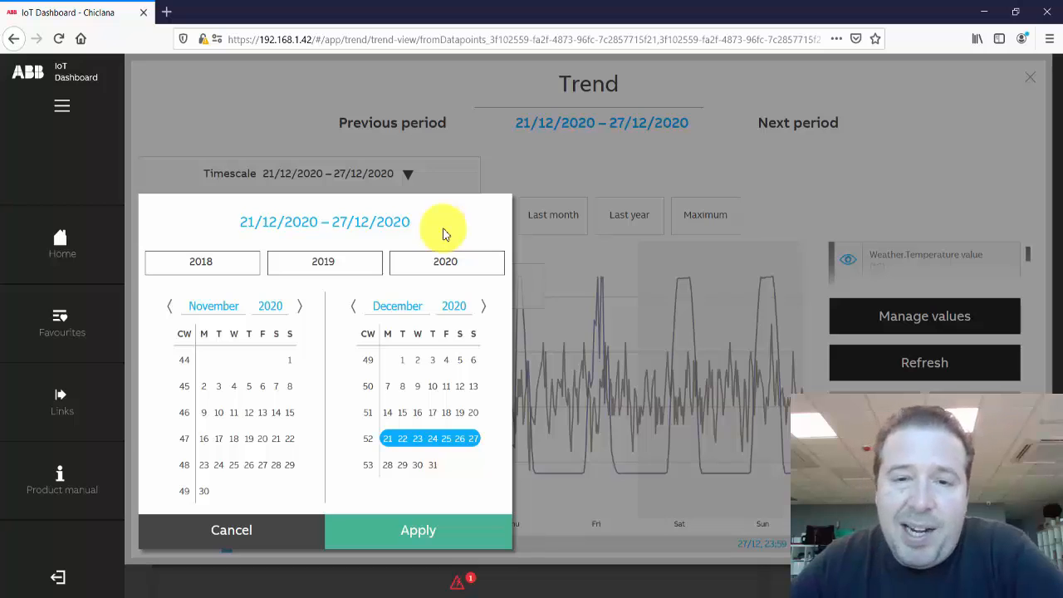
pyautogui.click(544, 171)
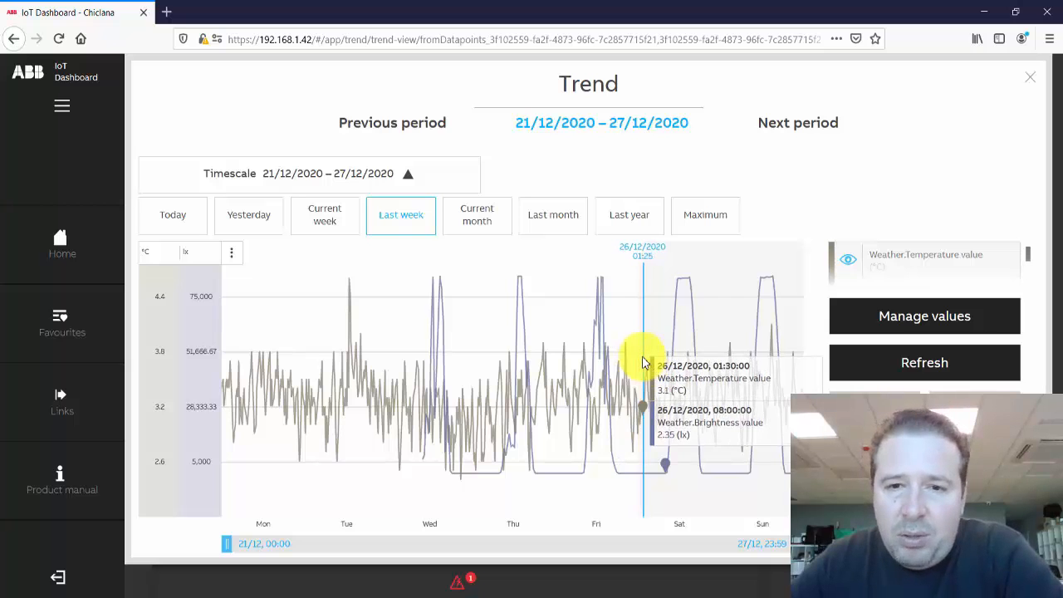
pyautogui.click(63, 105)
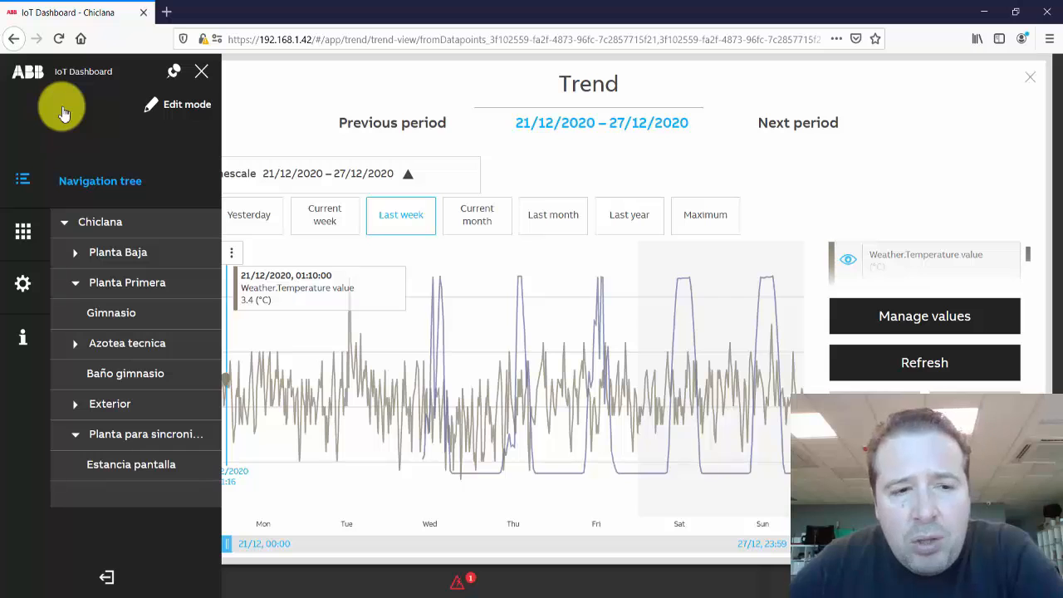
pyautogui.click(191, 114)
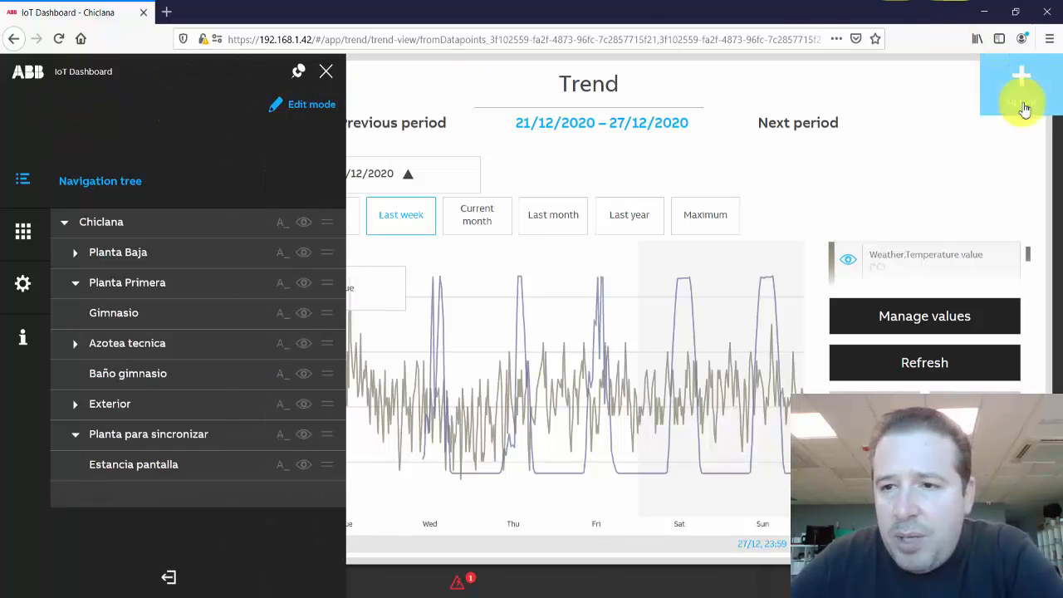
pyautogui.click(910, 138)
pyautogui.click(819, 84)
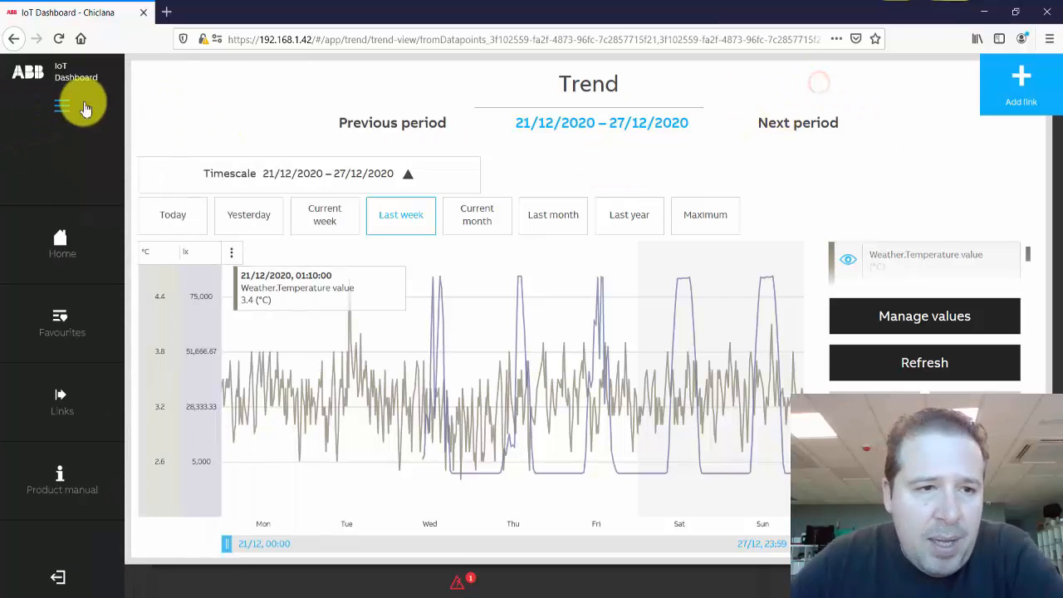
pyautogui.click(56, 104)
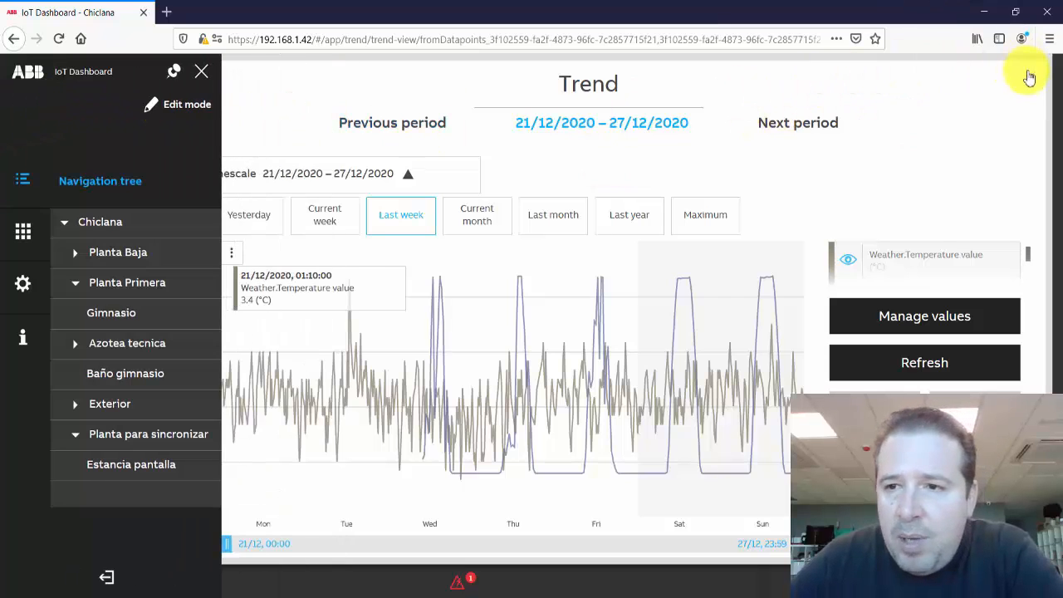
# Close the weather trend and turn on edit mode on the Contents 1 page.
pyautogui.click(1023, 74)
pyautogui.click(75, 233)
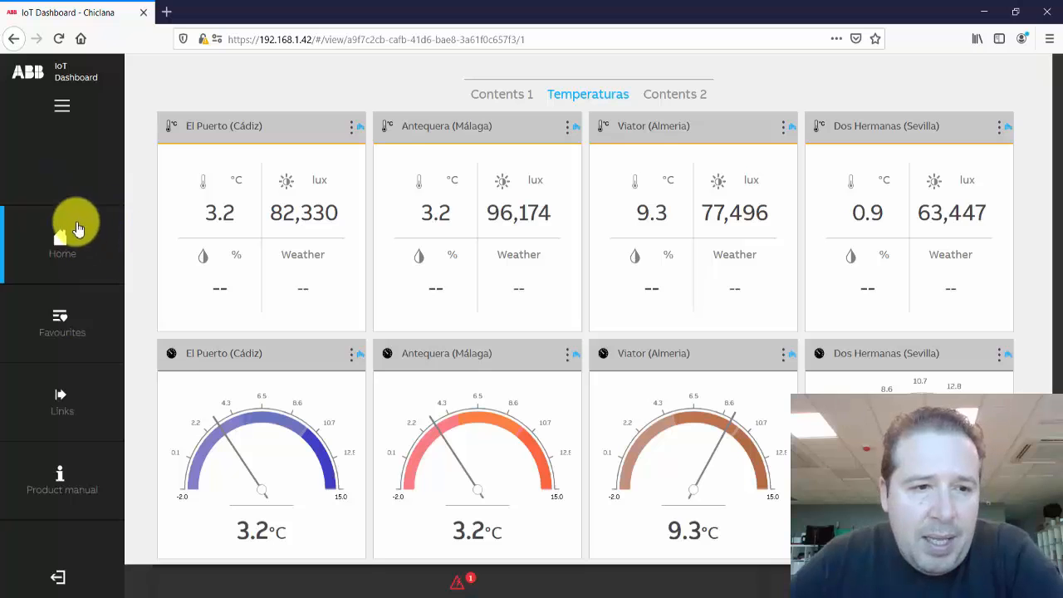
pyautogui.click(487, 96)
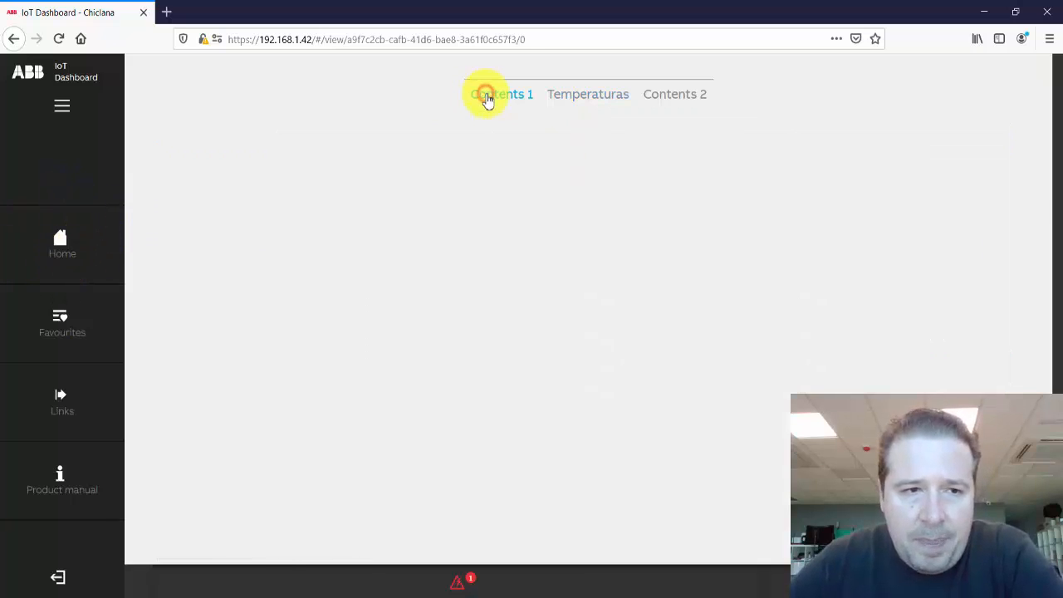
pyautogui.click(60, 105)
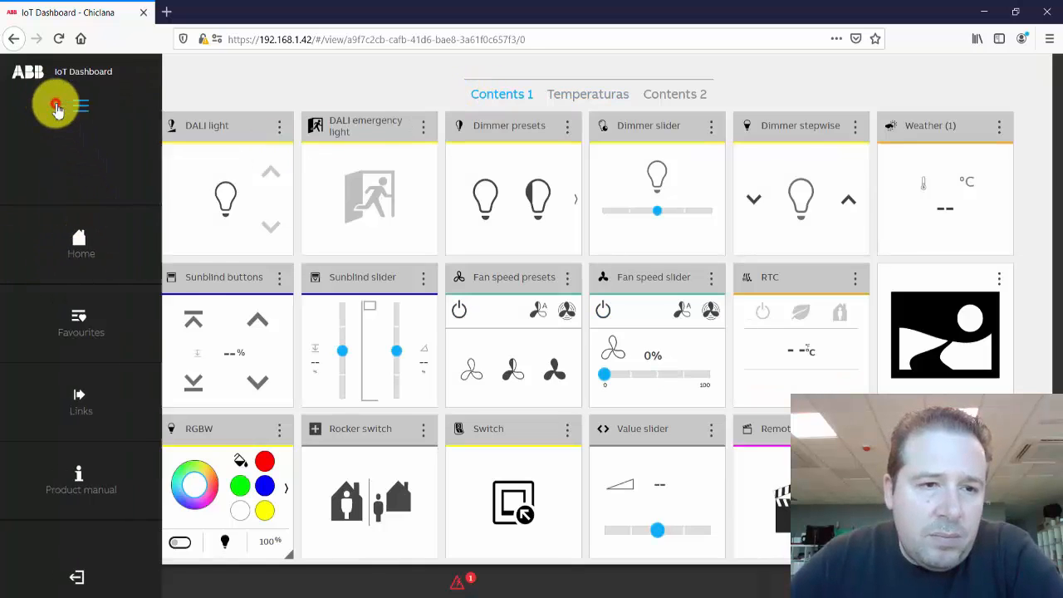
pyautogui.click(197, 109)
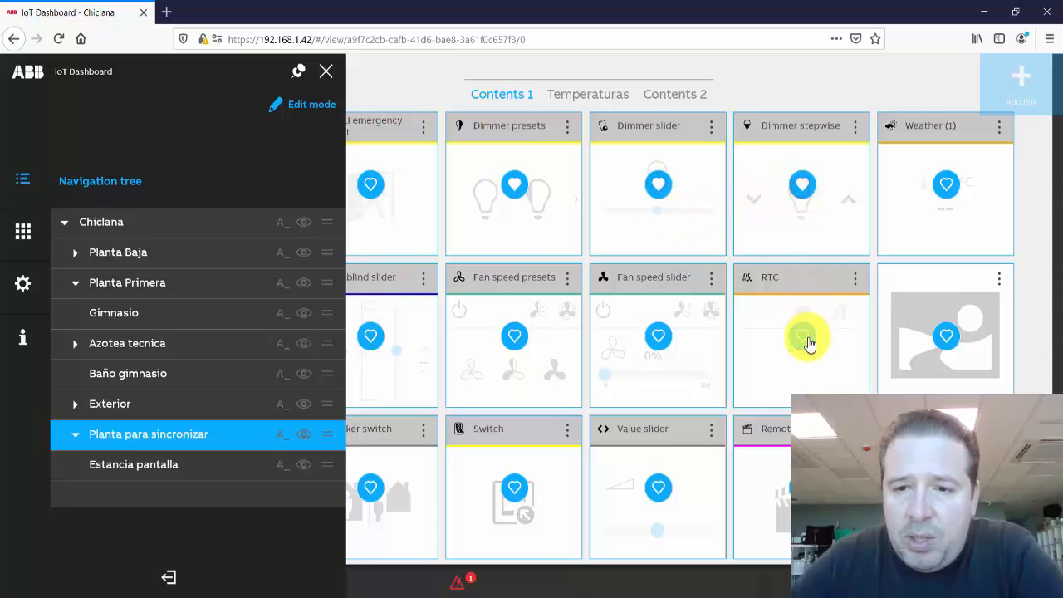
# Mark the RTC, Fan speed slider and Fan speed presets tiles as favourites and open the Favourites page.
pyautogui.click(801, 339)
pyautogui.click(641, 340)
pyautogui.click(660, 341)
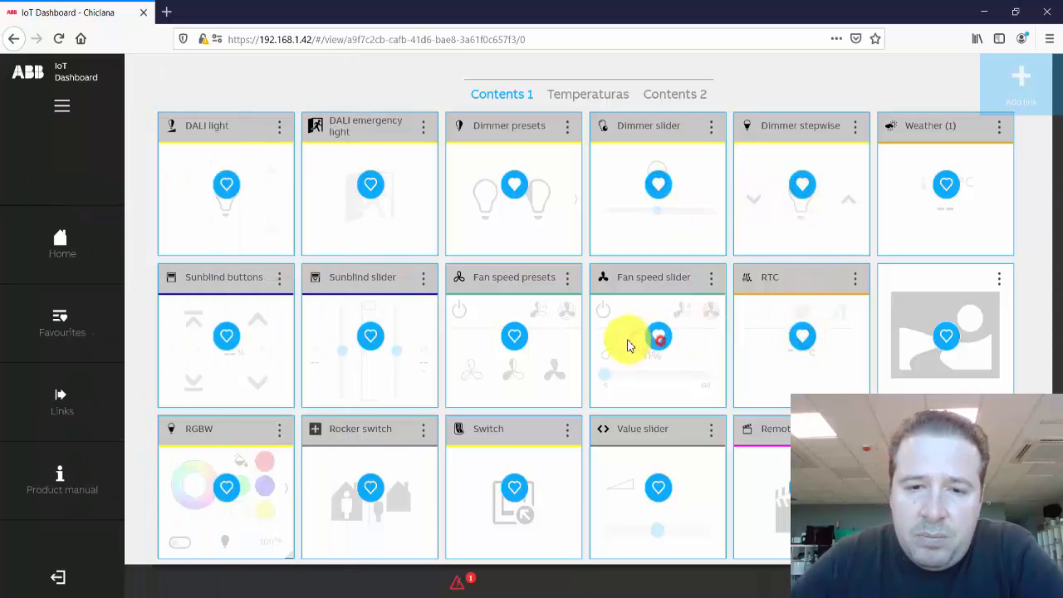
pyautogui.click(513, 339)
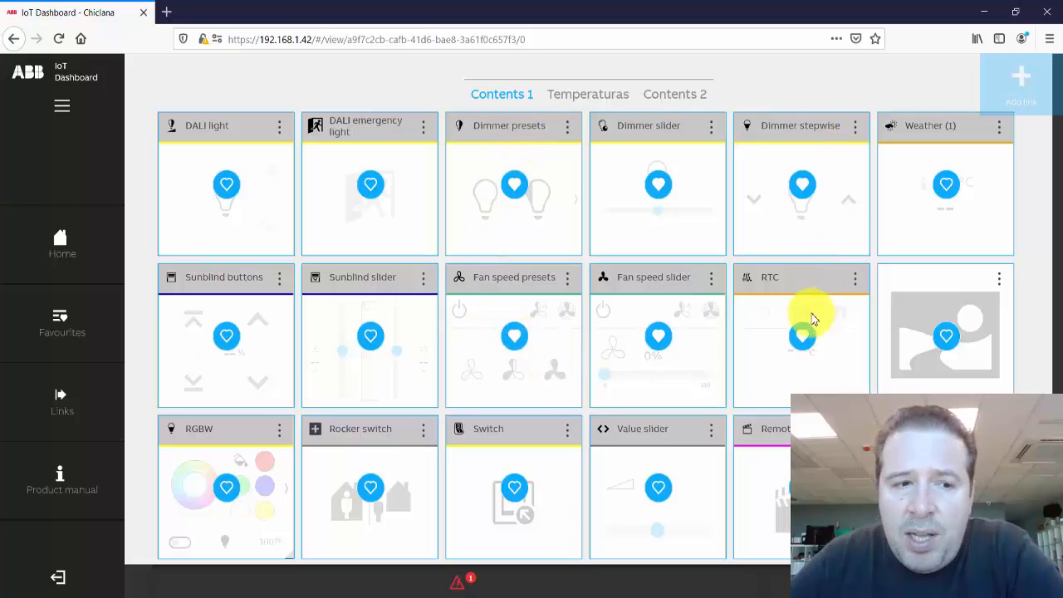
pyautogui.click(60, 314)
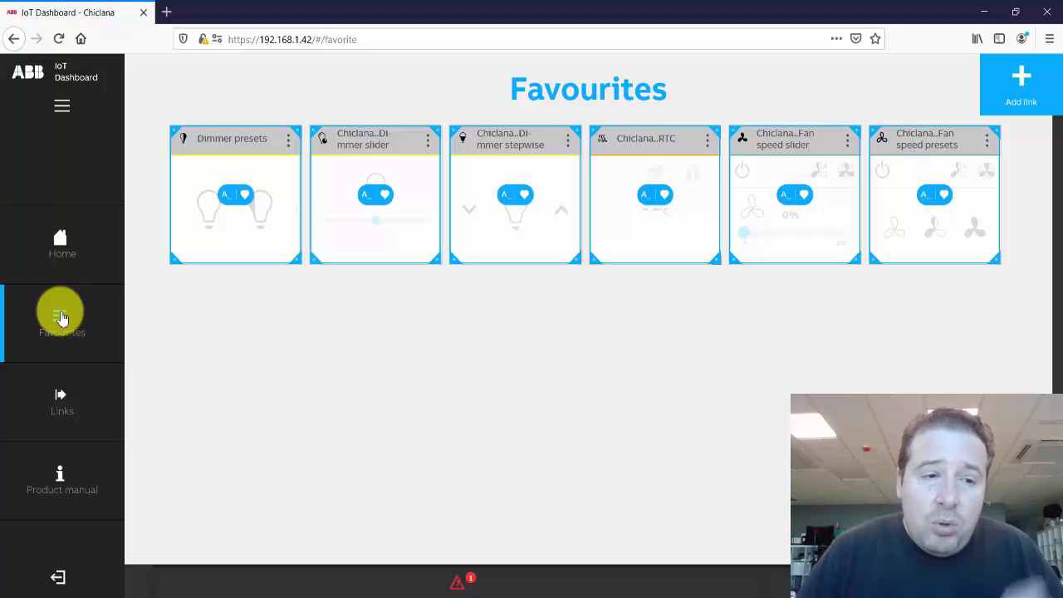
# Expand Planta Baja in the navigation tree and open the Hall entrada page.
pyautogui.click(60, 102)
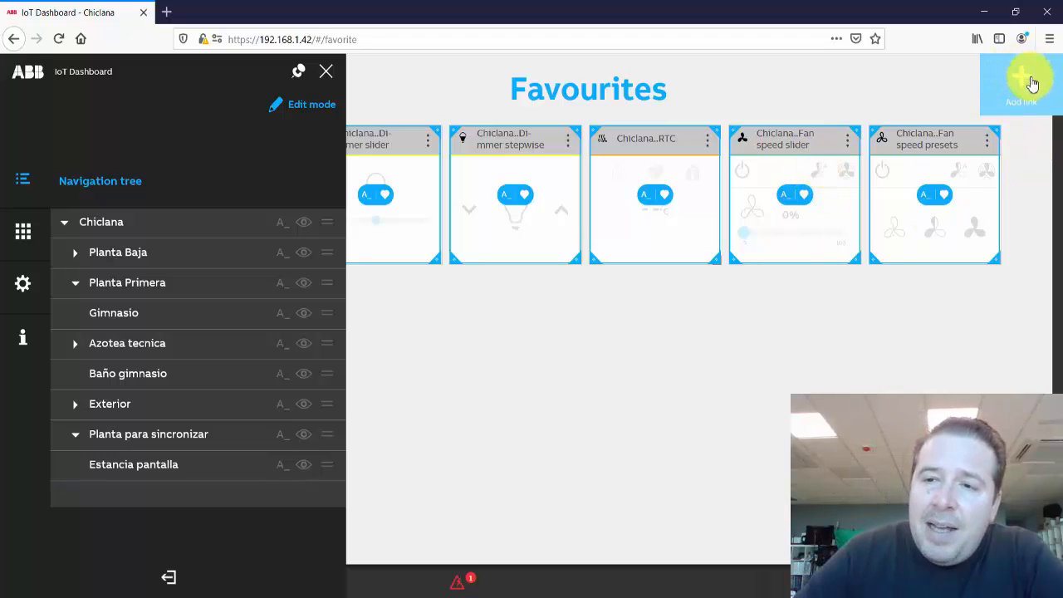
pyautogui.click(132, 259)
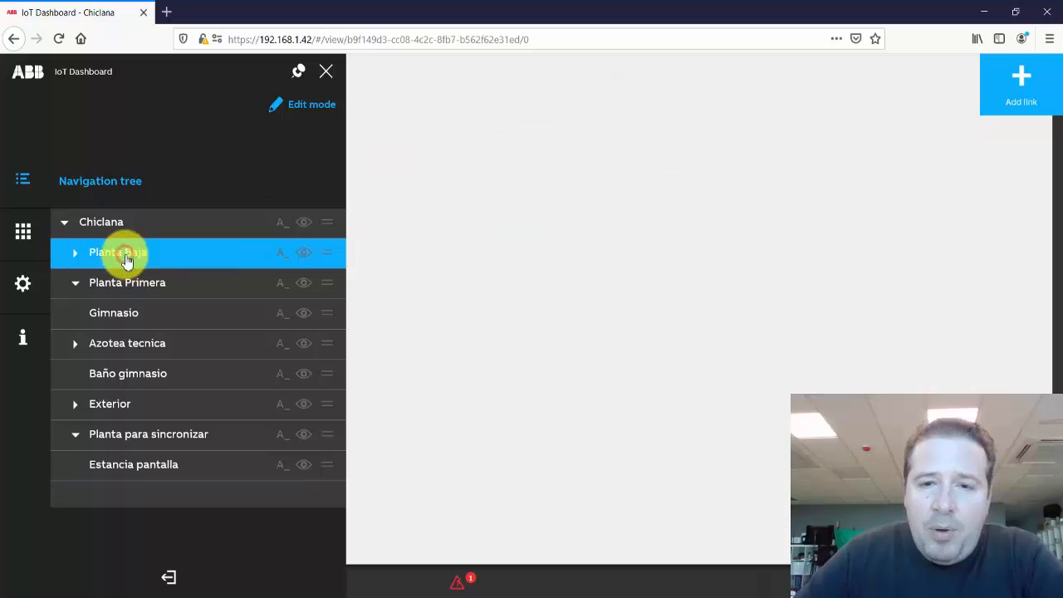
pyautogui.click(75, 253)
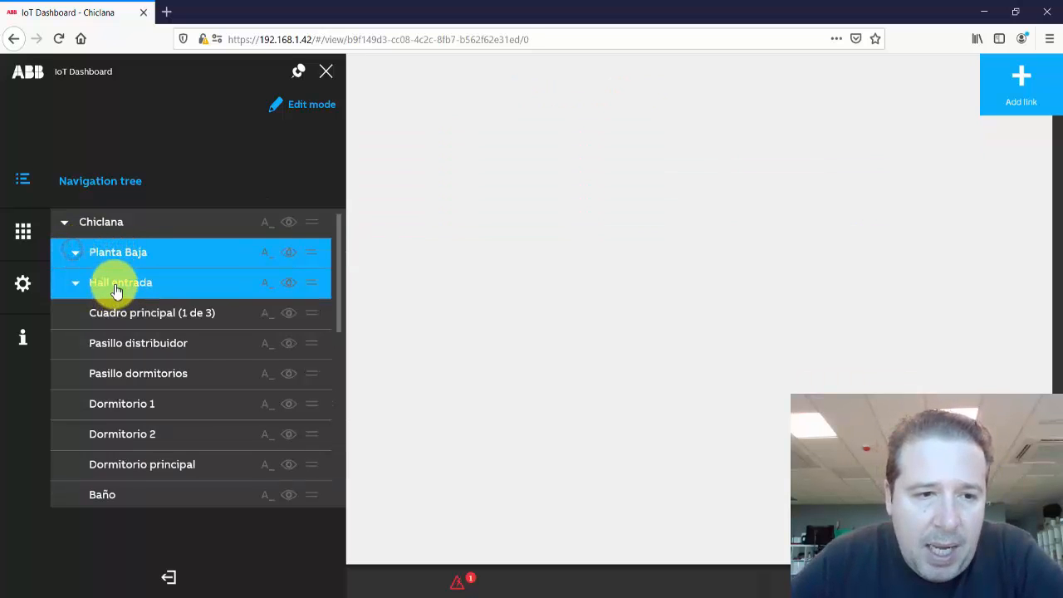
pyautogui.click(114, 287)
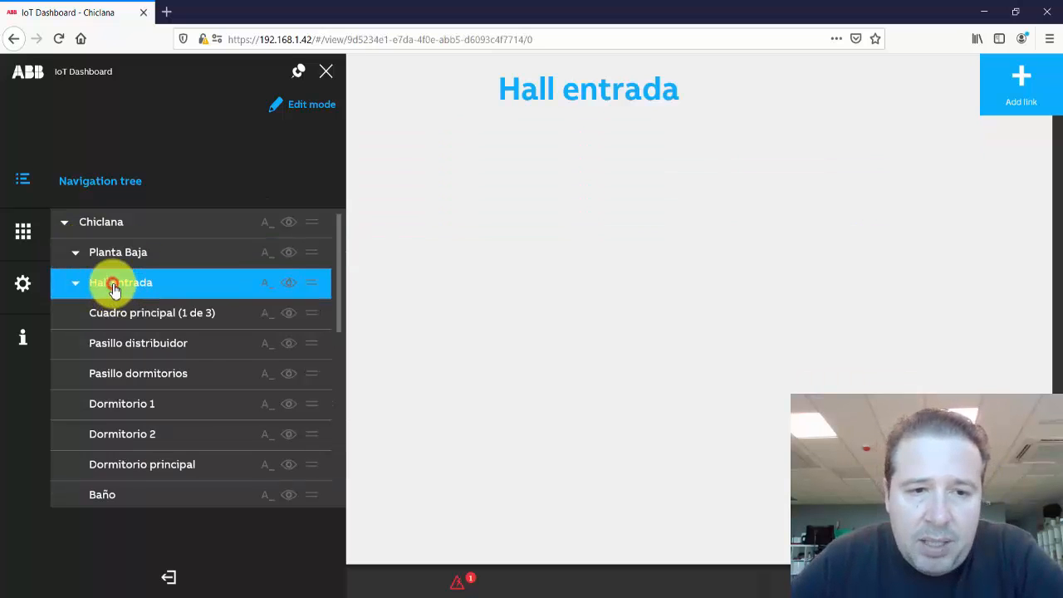
# Add a link to the Hall entrada page named Chiclana.null.Hall entrada and show the list of links.
pyautogui.click(1015, 91)
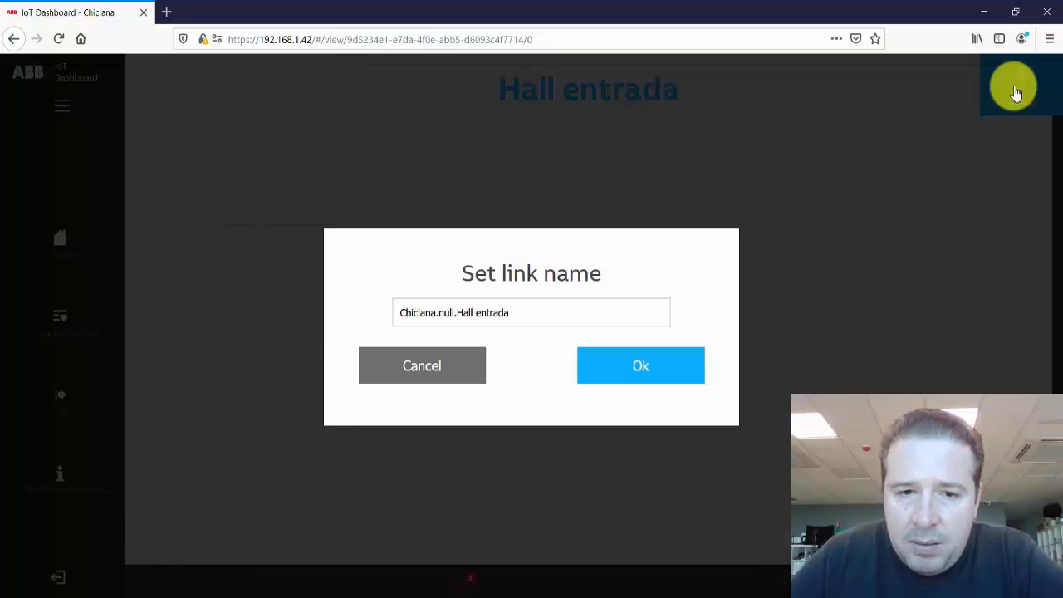
pyautogui.click(546, 318)
pyautogui.click(667, 375)
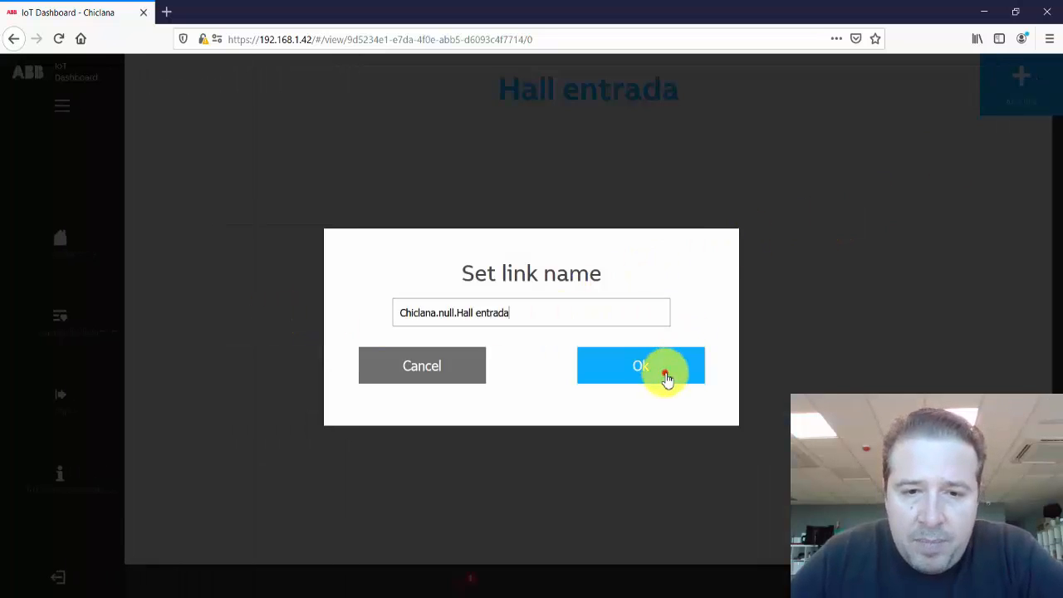
pyautogui.click(75, 407)
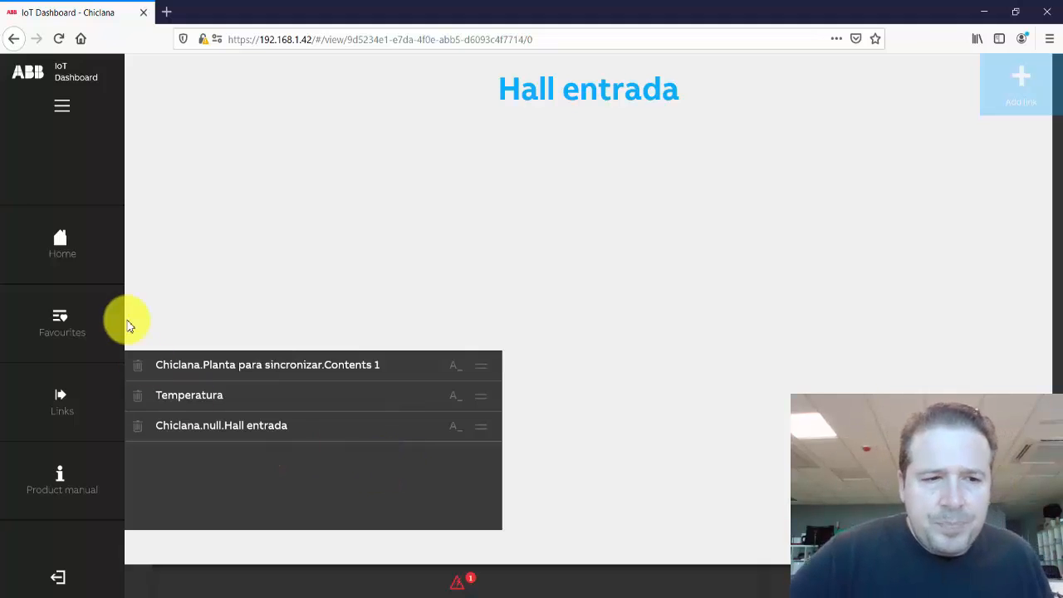
# Return to the Chiclana home page and turn off edit mode.
pyautogui.click(86, 254)
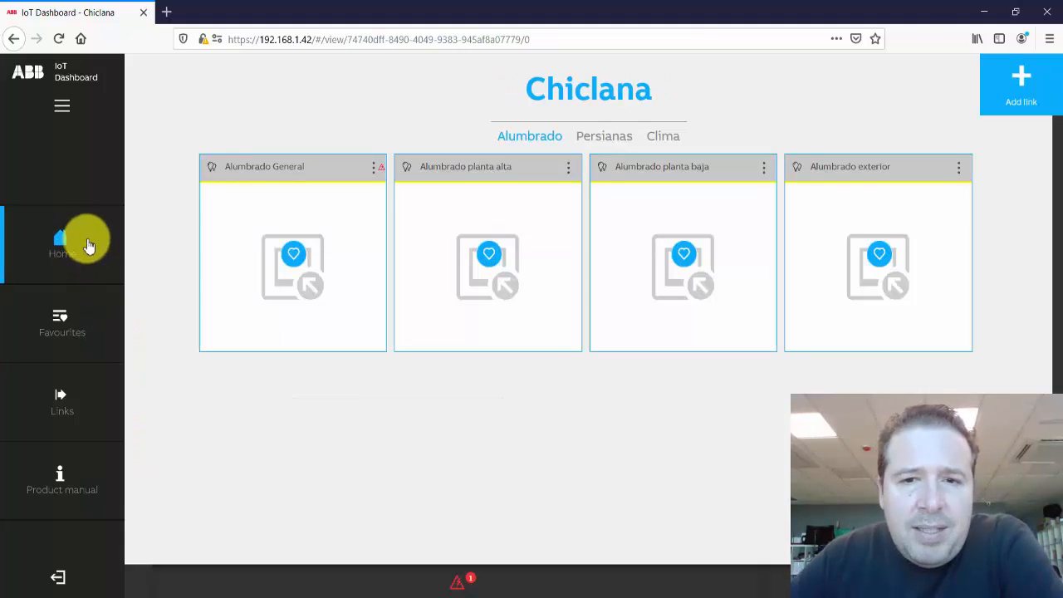
pyautogui.click(62, 106)
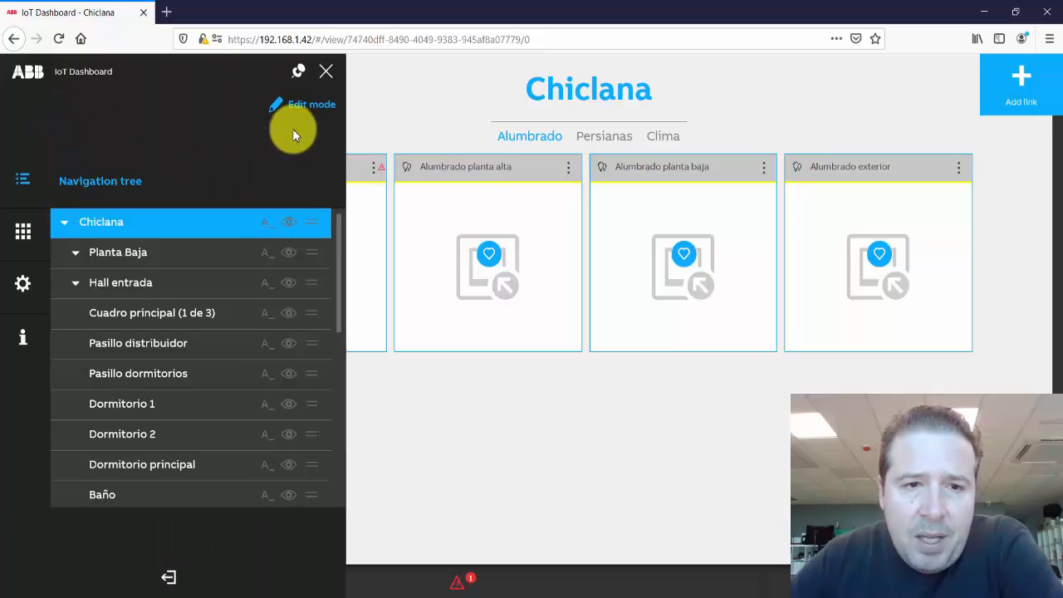
pyautogui.click(304, 107)
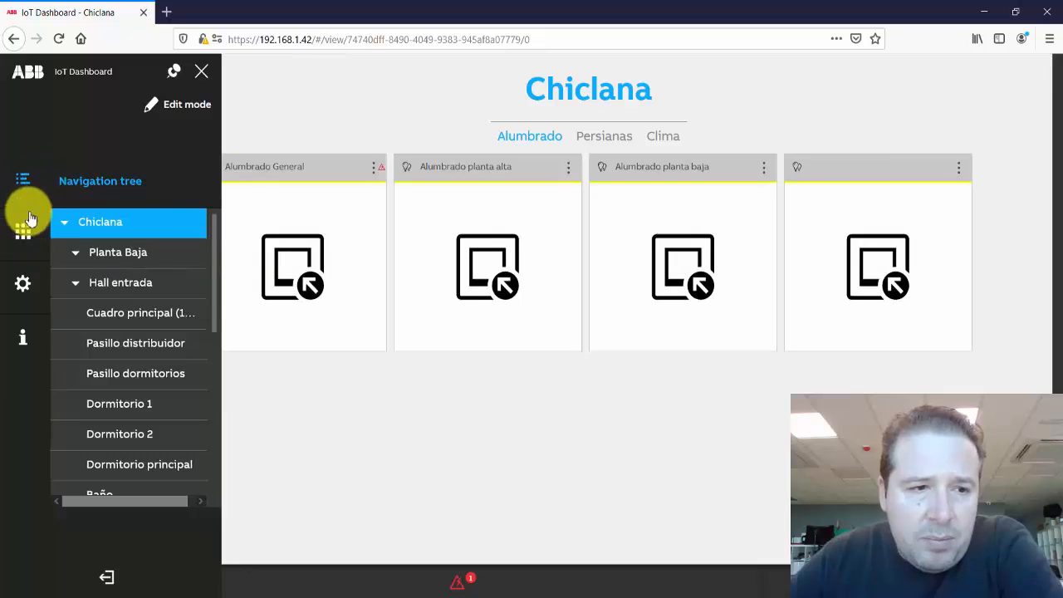
# Review the Datapoints and Group addresses sections of the Diagnostic tools in the settings, and return to the settings overview.
pyautogui.click(23, 233)
pyautogui.click(23, 283)
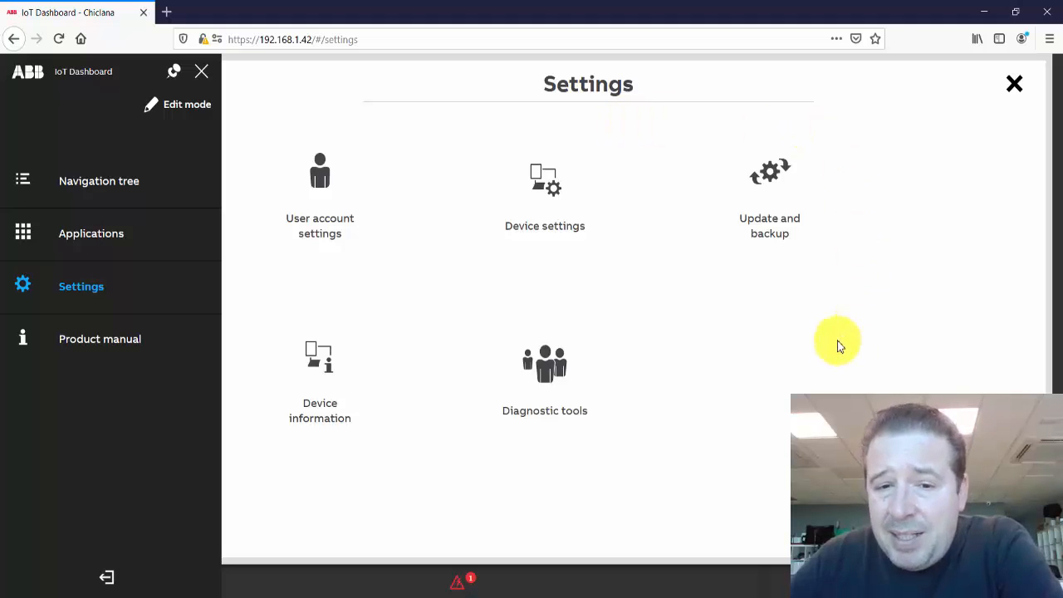
pyautogui.click(560, 372)
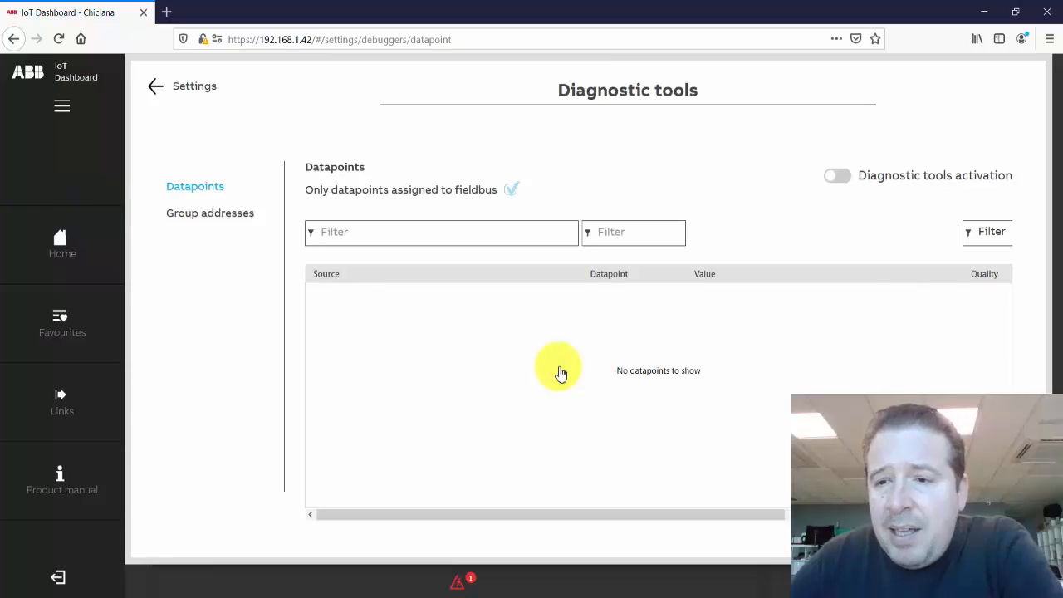
pyautogui.click(219, 218)
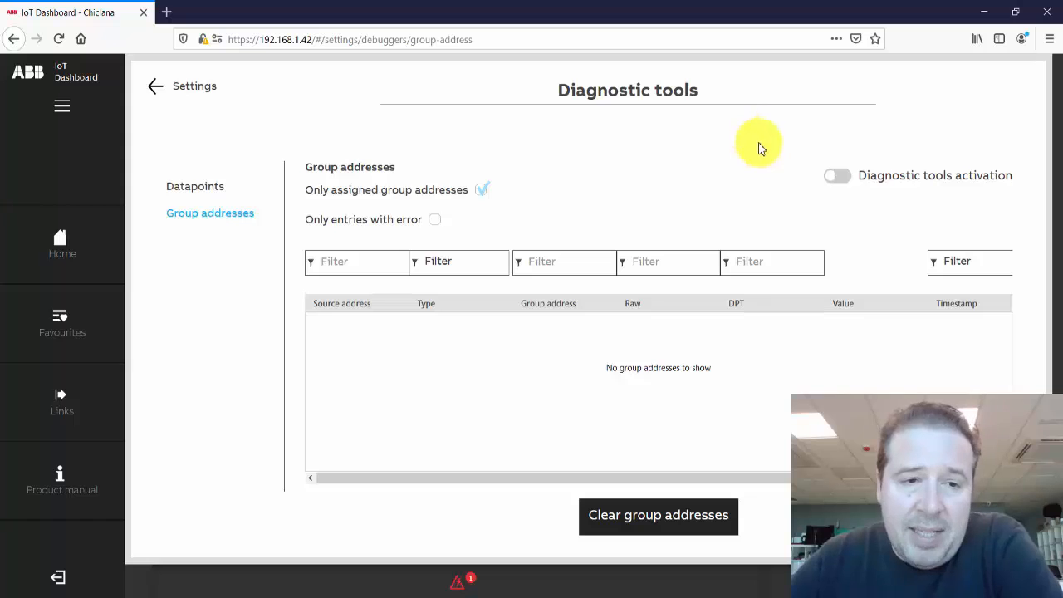
pyautogui.click(158, 89)
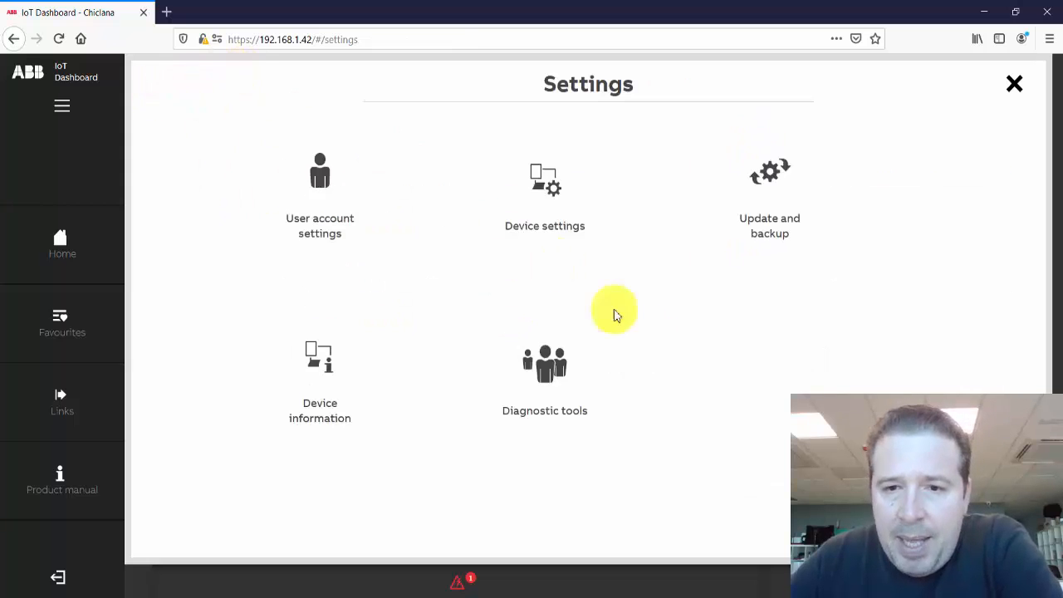
# Open the device information and examine the interface status and the options for deleting historical data.
pyautogui.click(337, 398)
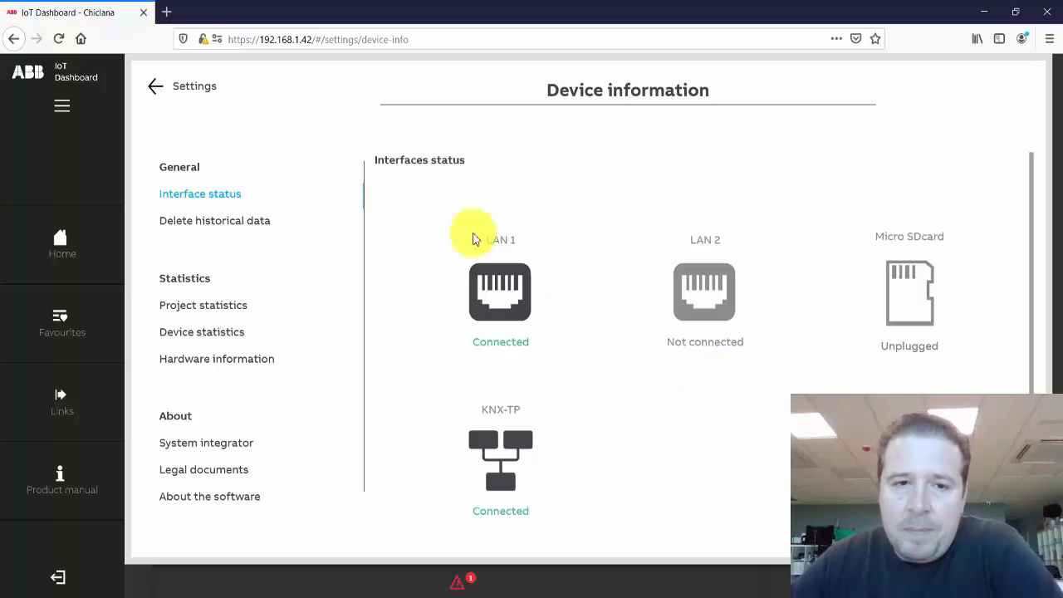
pyautogui.scroll(-1, 326, 232)
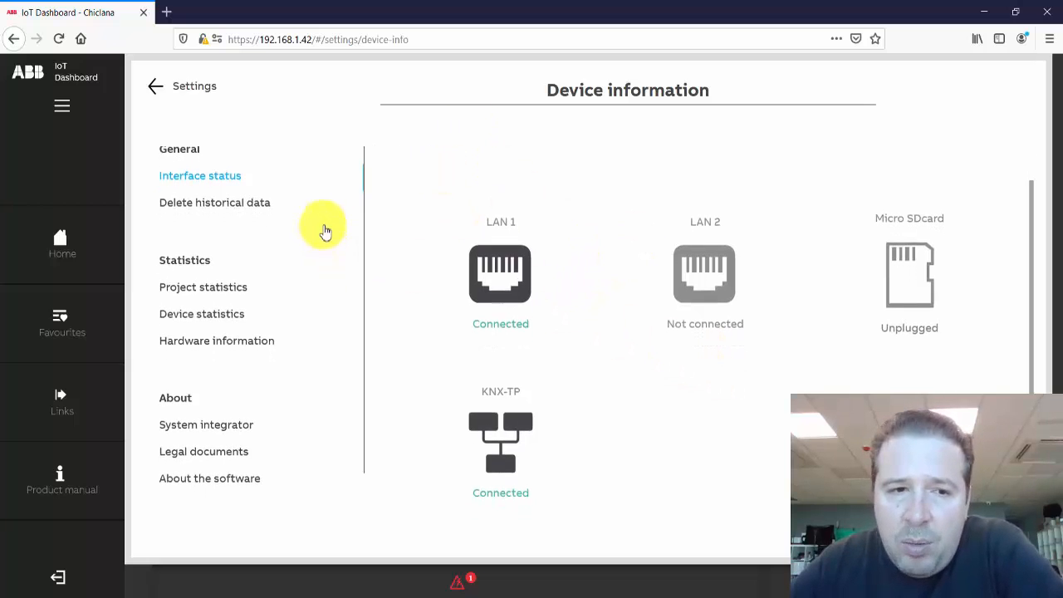
pyautogui.click(264, 205)
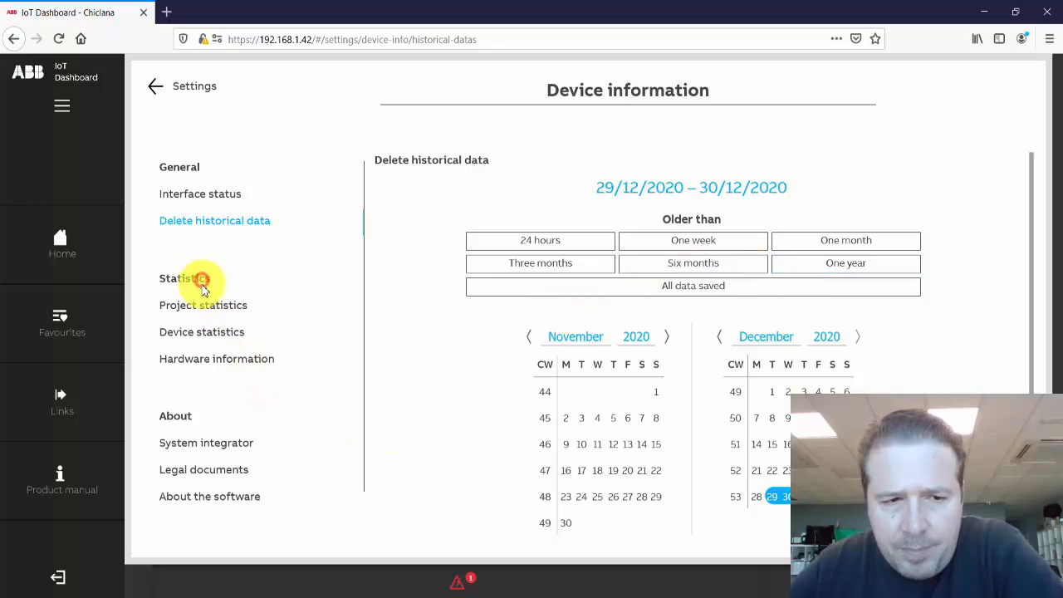
# Read through the whole list of project statistics in the device information.
pyautogui.click(210, 309)
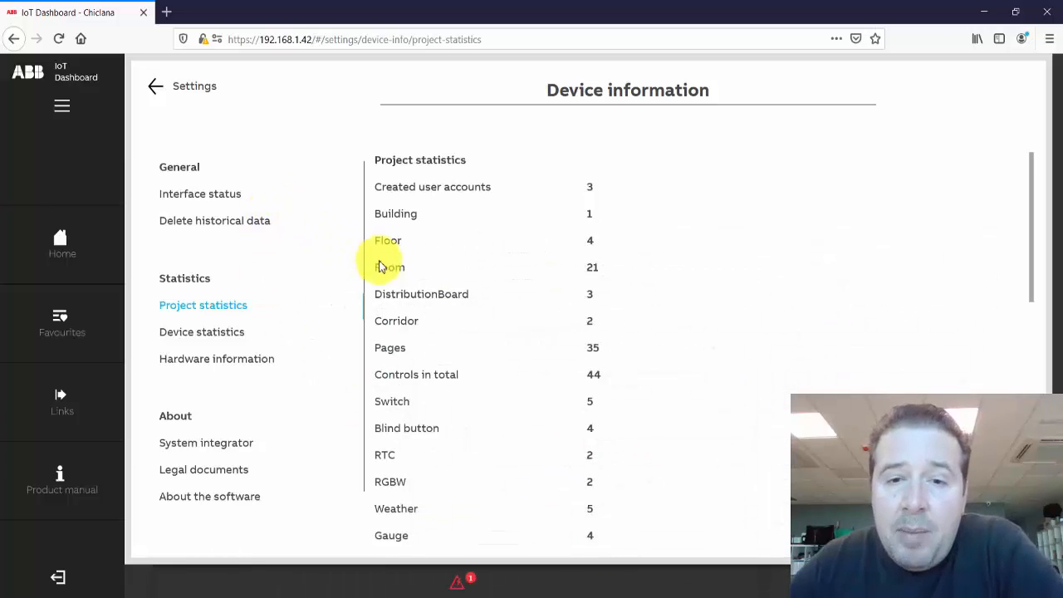
pyautogui.scroll(-5, 439, 356)
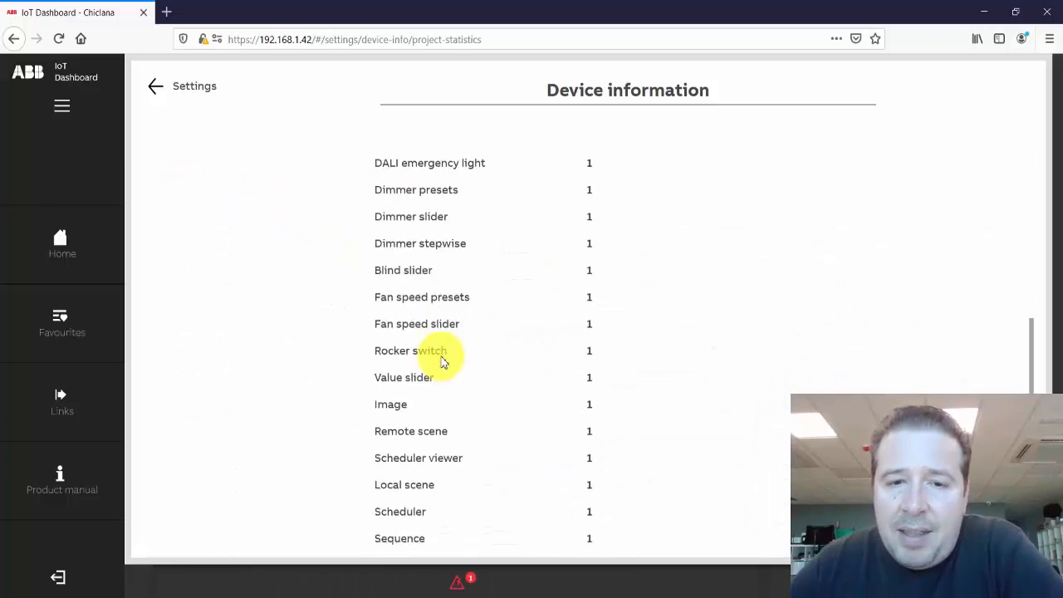
pyautogui.scroll(-2, 439, 356)
pyautogui.scroll(7, 439, 357)
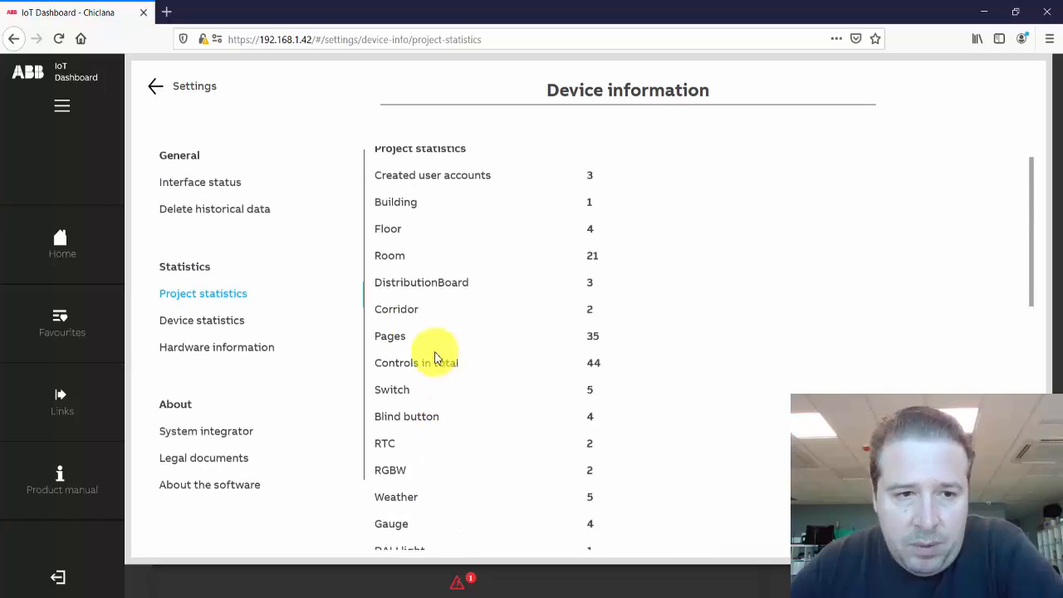
# Review the device statistics, hardware information, system integrator, legal documents and software version details.
pyautogui.click(176, 334)
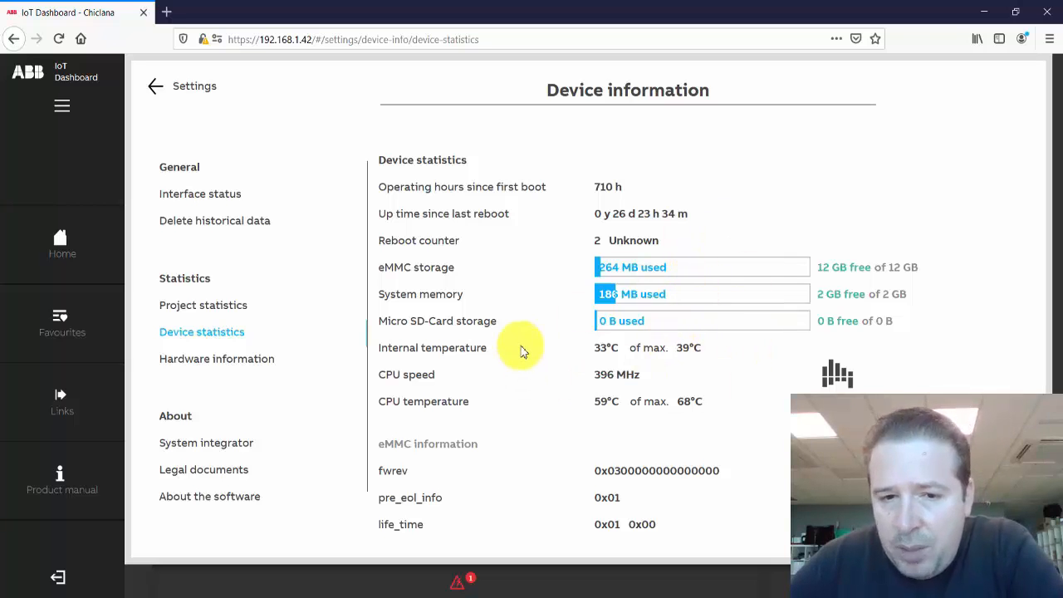
pyautogui.click(198, 365)
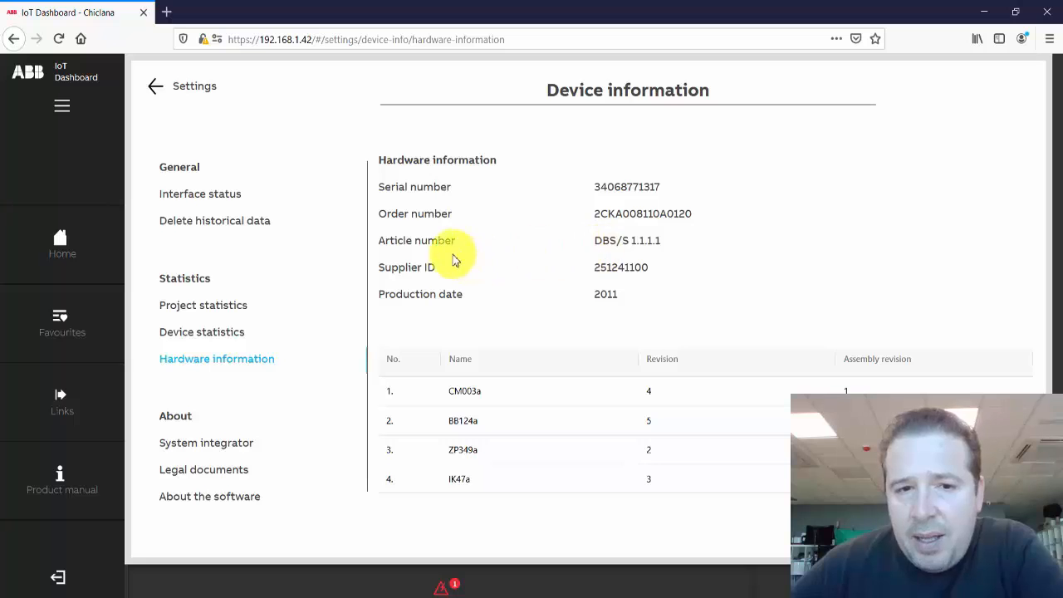
pyautogui.click(188, 444)
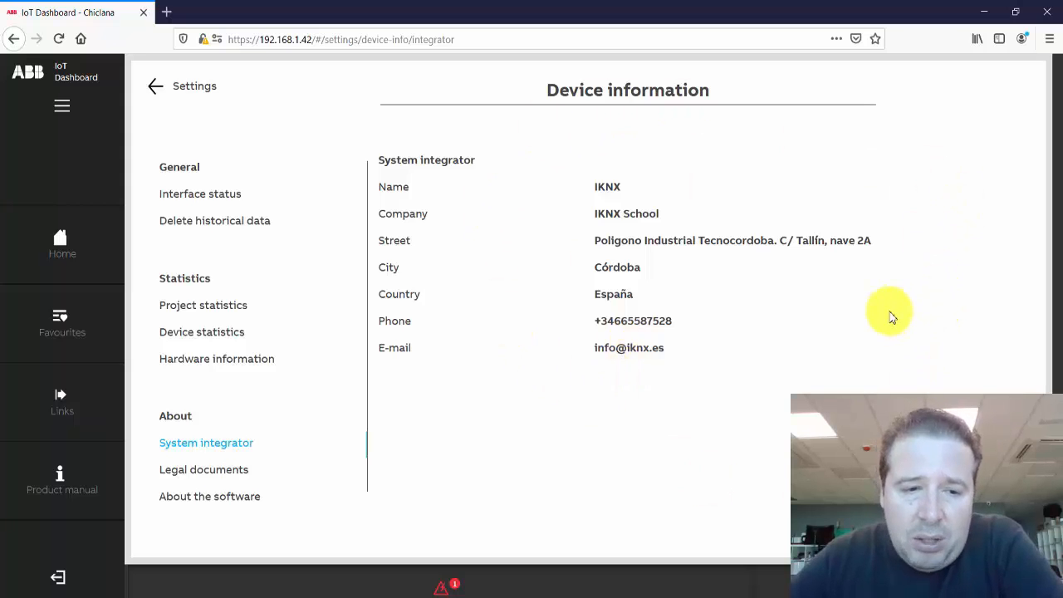
pyautogui.click(214, 472)
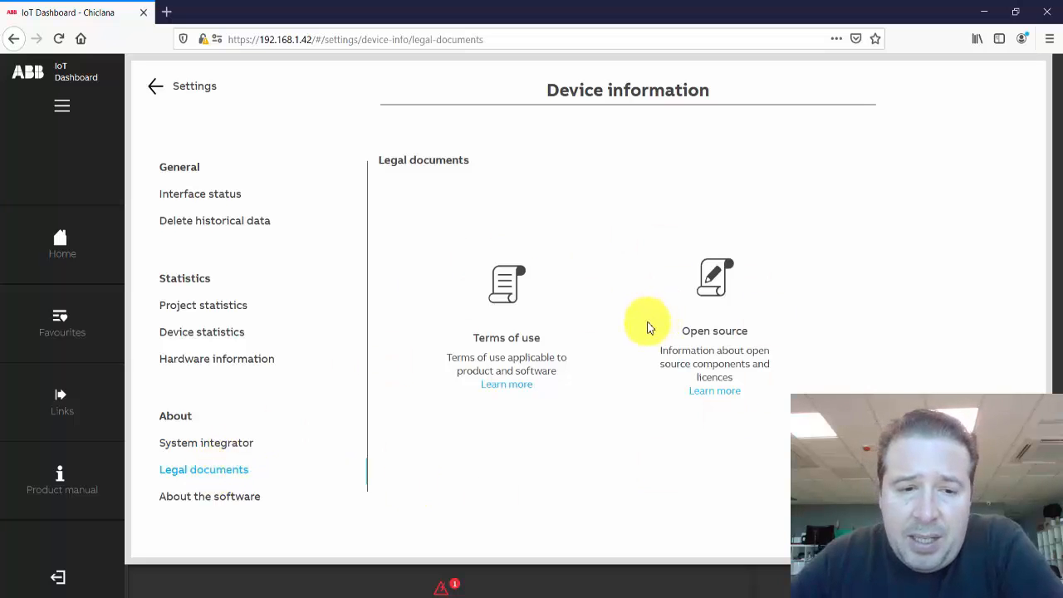
pyautogui.click(249, 497)
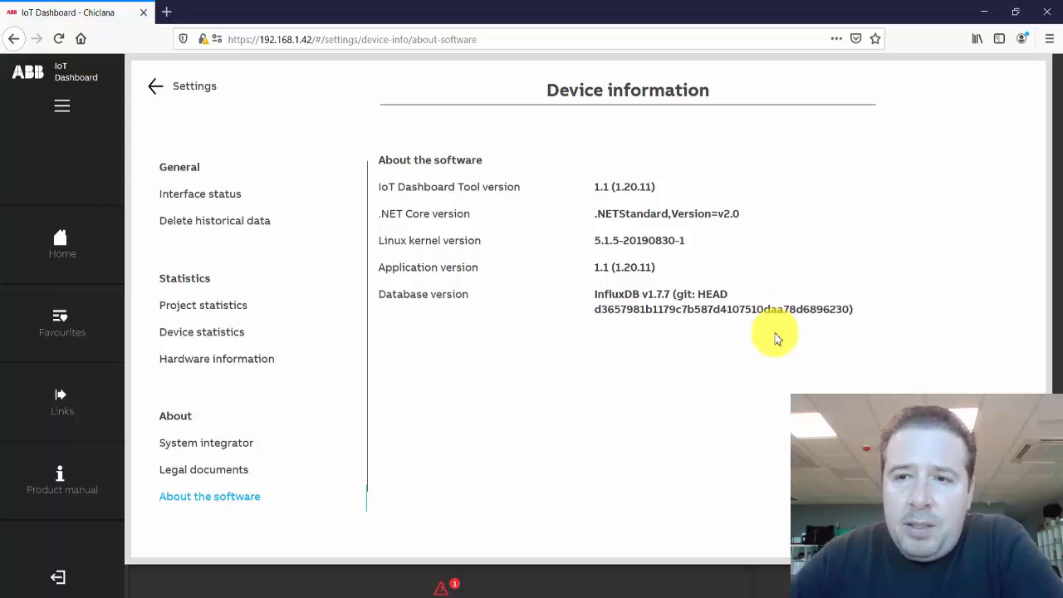
# Open the IoT Dashboard Server product manual, skim its contents and opening chapters, and close it.
pyautogui.click(64, 487)
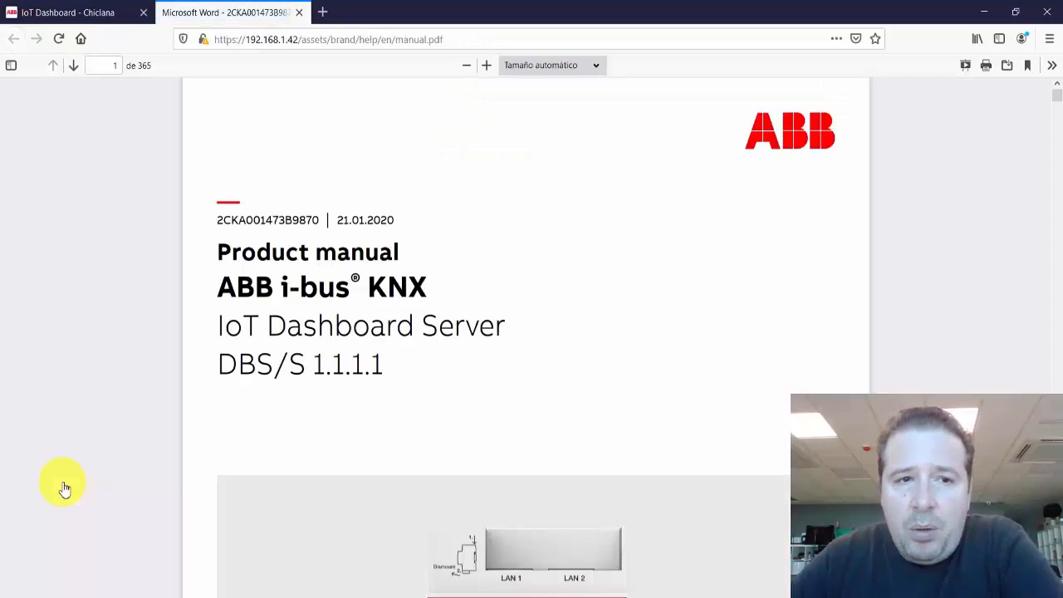
pyautogui.scroll(-20, 518, 249)
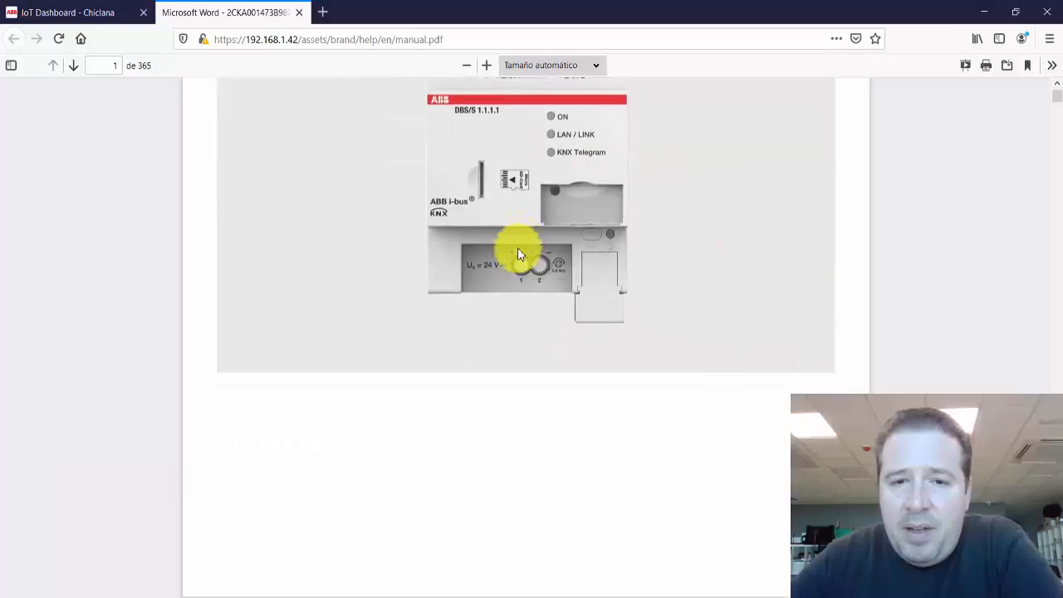
pyautogui.scroll(-20, 522, 249)
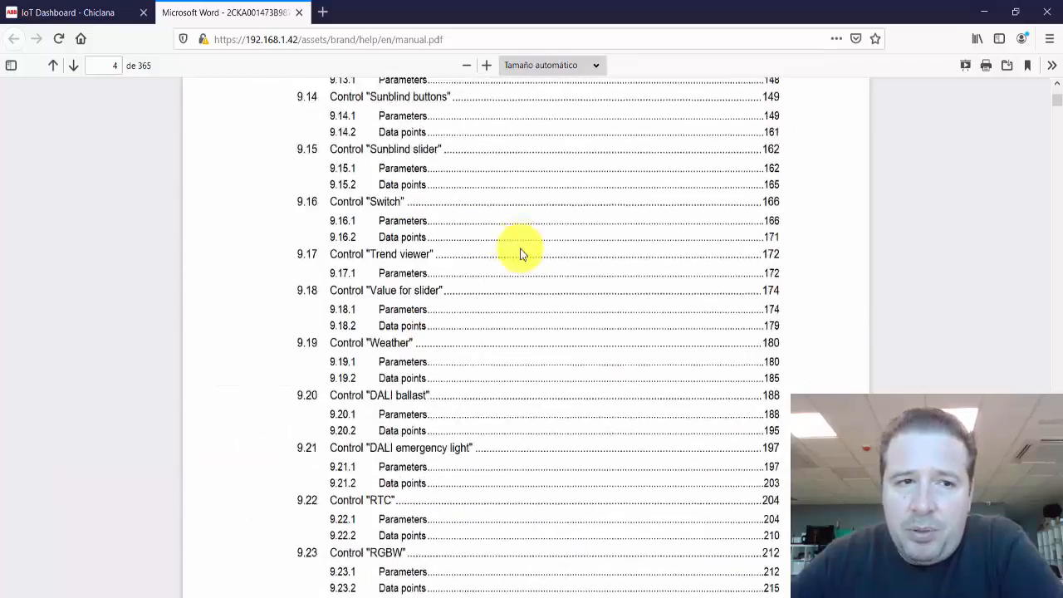
pyautogui.scroll(-20, 521, 252)
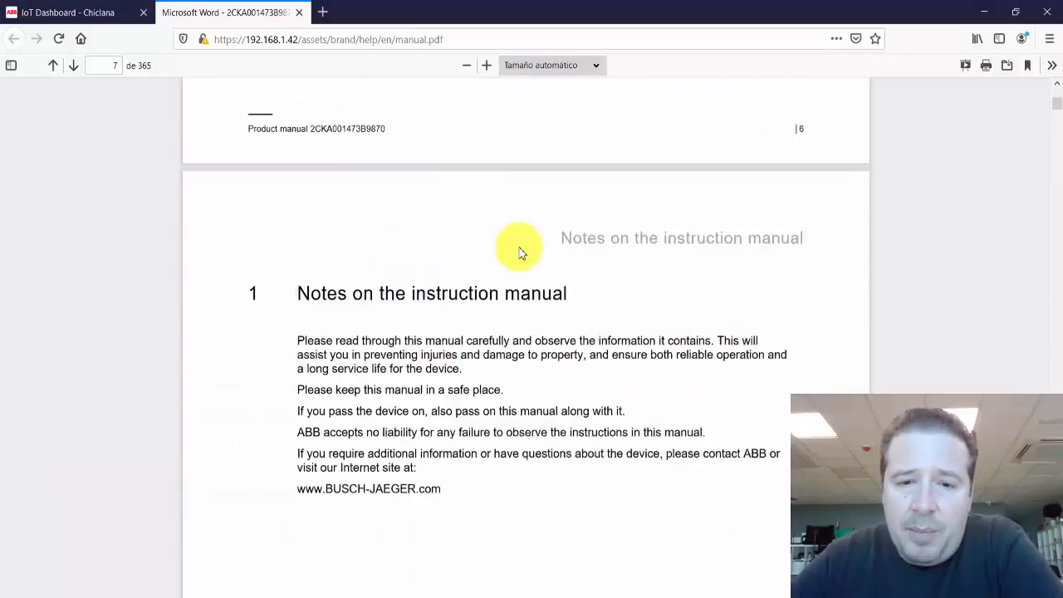
pyautogui.scroll(-6, 519, 248)
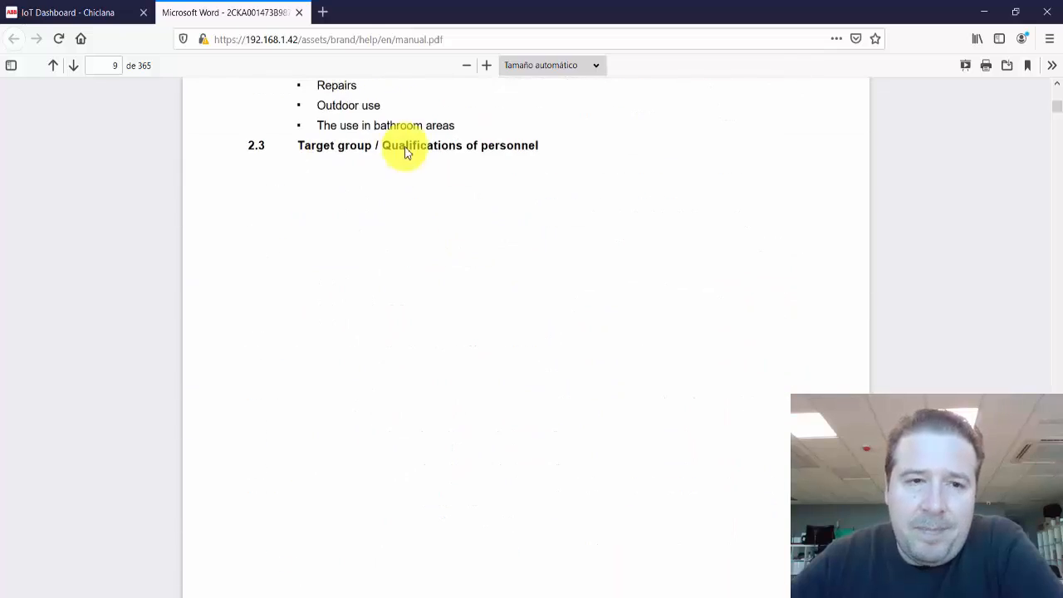
pyautogui.click(299, 13)
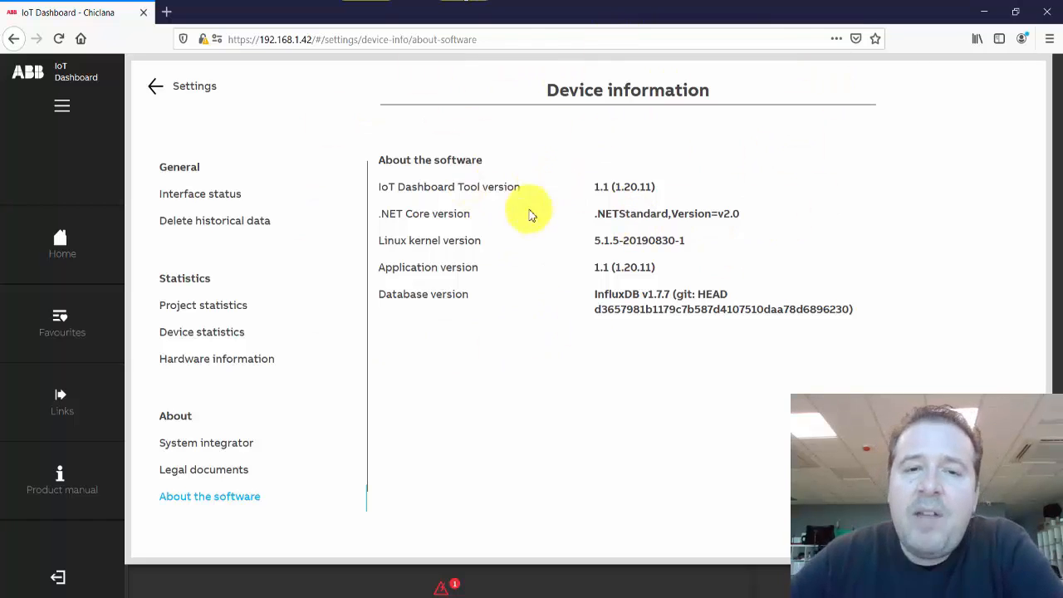
# Switch to Chrome and translate the IoT Dashboard login page from English into Spanish.
pyautogui.click(61, 106)
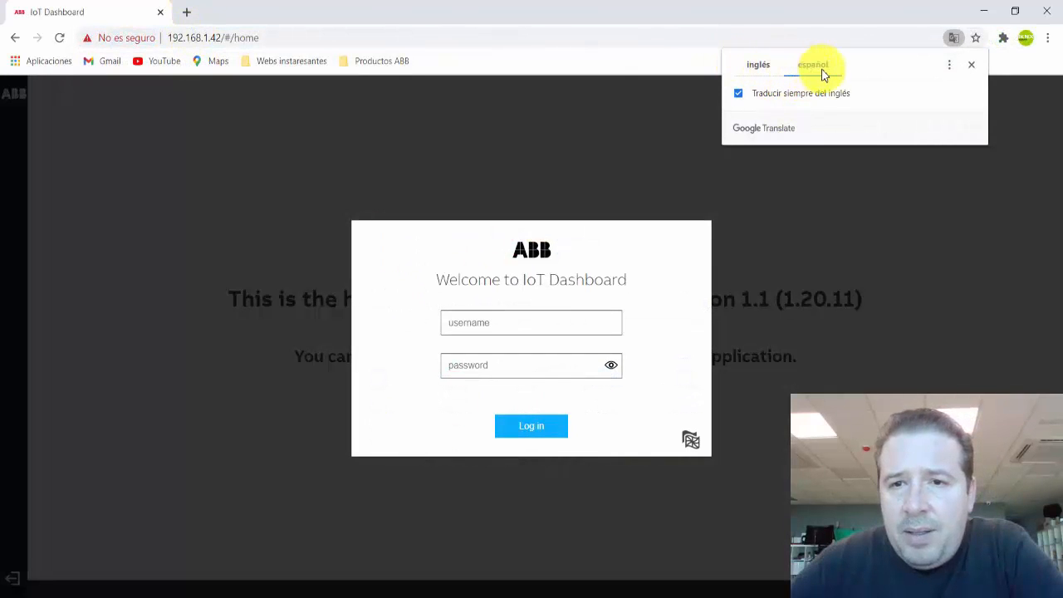
pyautogui.click(822, 73)
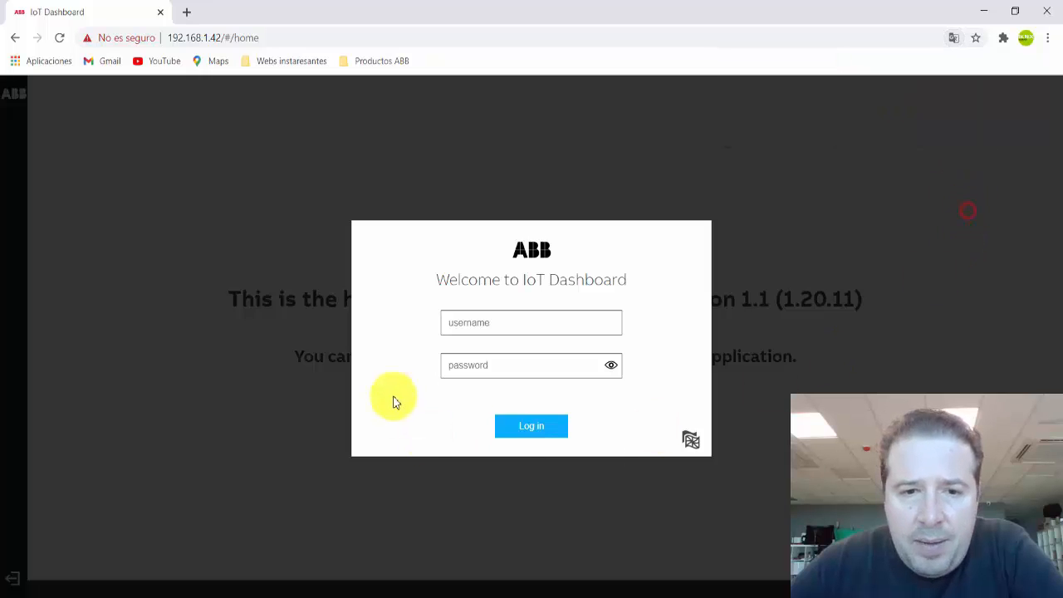
pyautogui.click(474, 315)
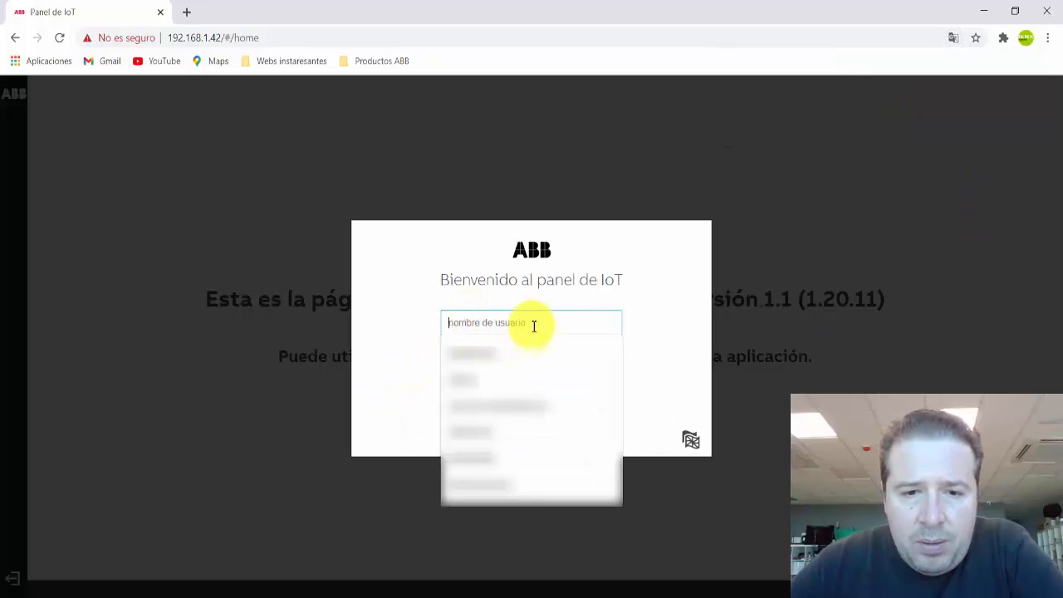
pyautogui.click(822, 301)
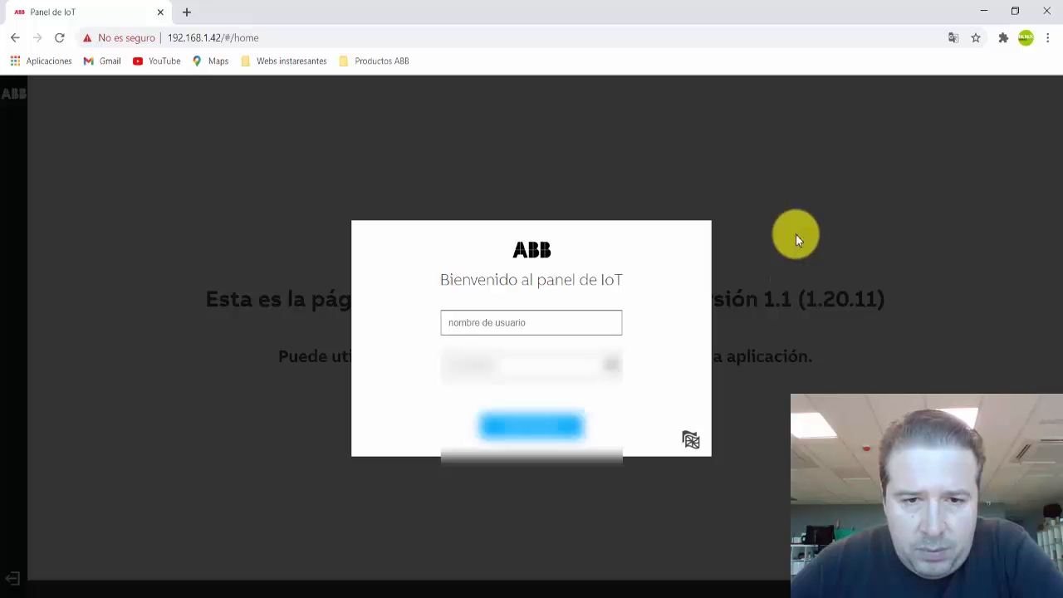
# Log in to the dashboard with the Admin username and the account password.
pyautogui.click(457, 315)
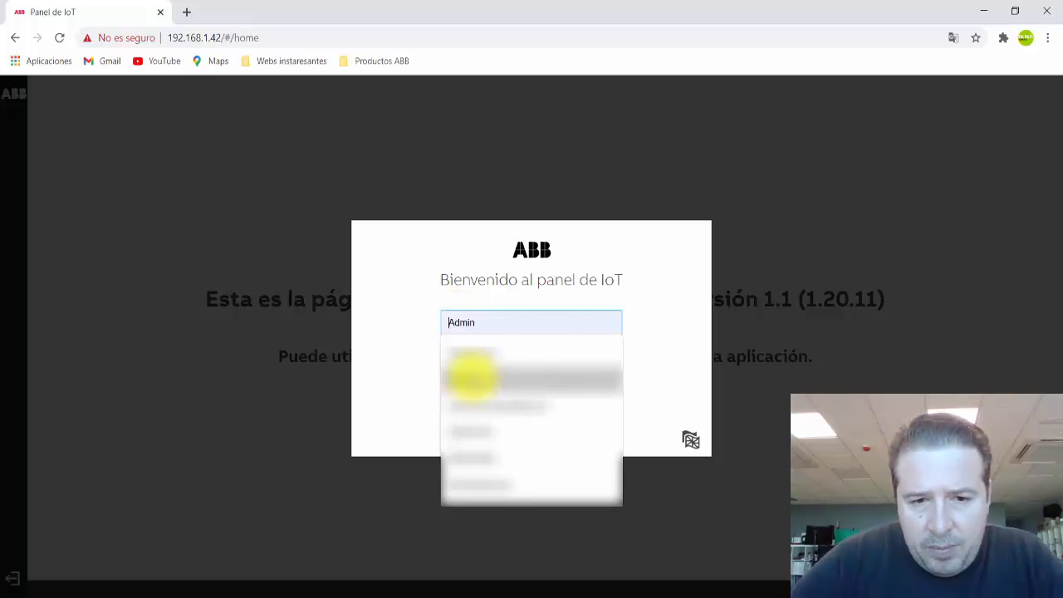
pyautogui.click(471, 378)
pyautogui.click(483, 371)
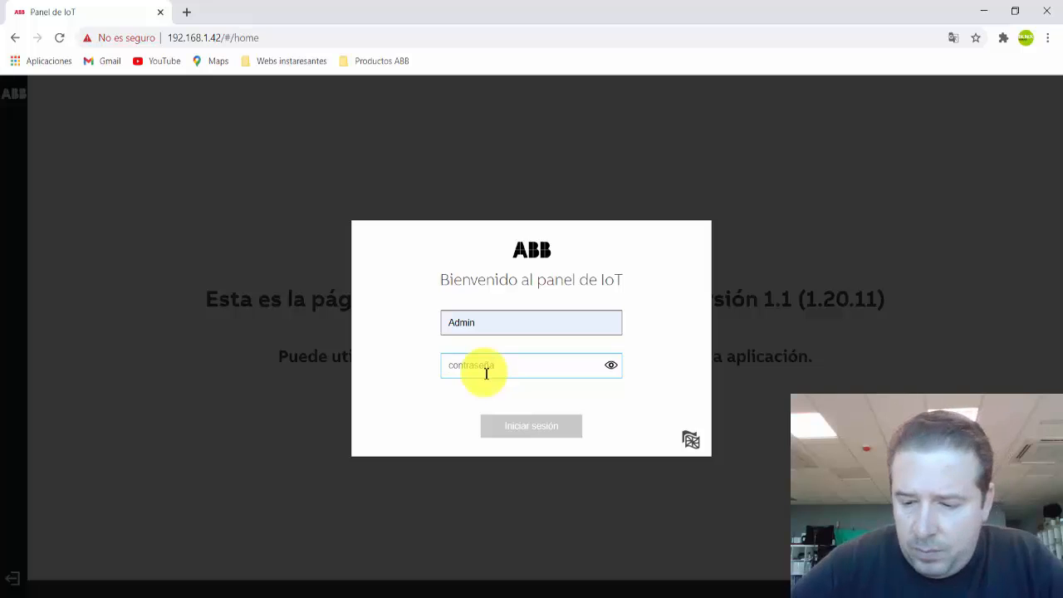
pyautogui.write('a')
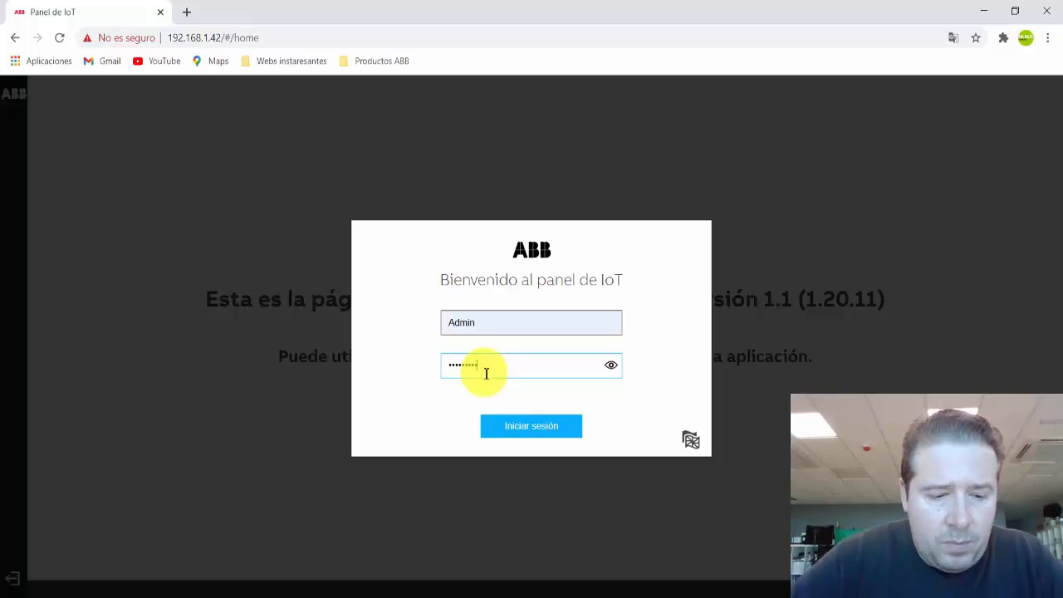
pyautogui.click(549, 429)
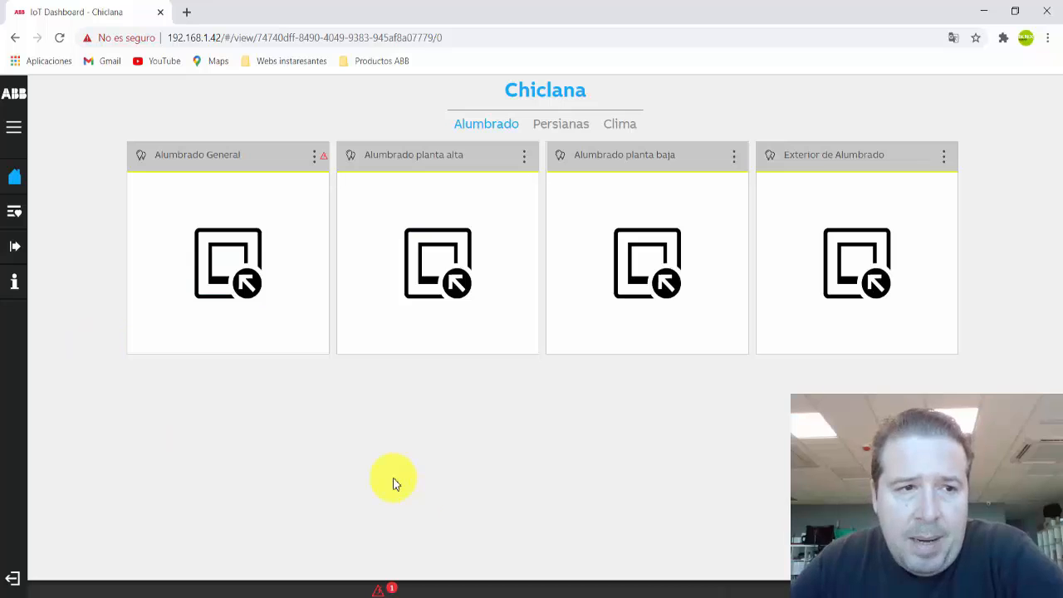
# Back in Firefox, open the Planta para sincronizar page from the navigation tree and close the side menu.
pyautogui.click(11, 127)
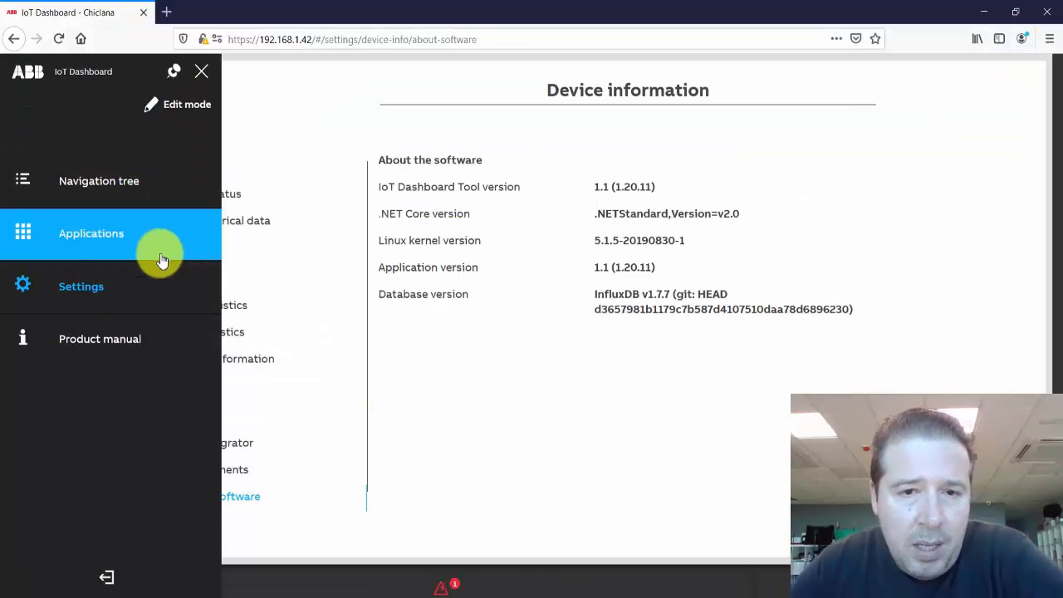
pyautogui.click(65, 195)
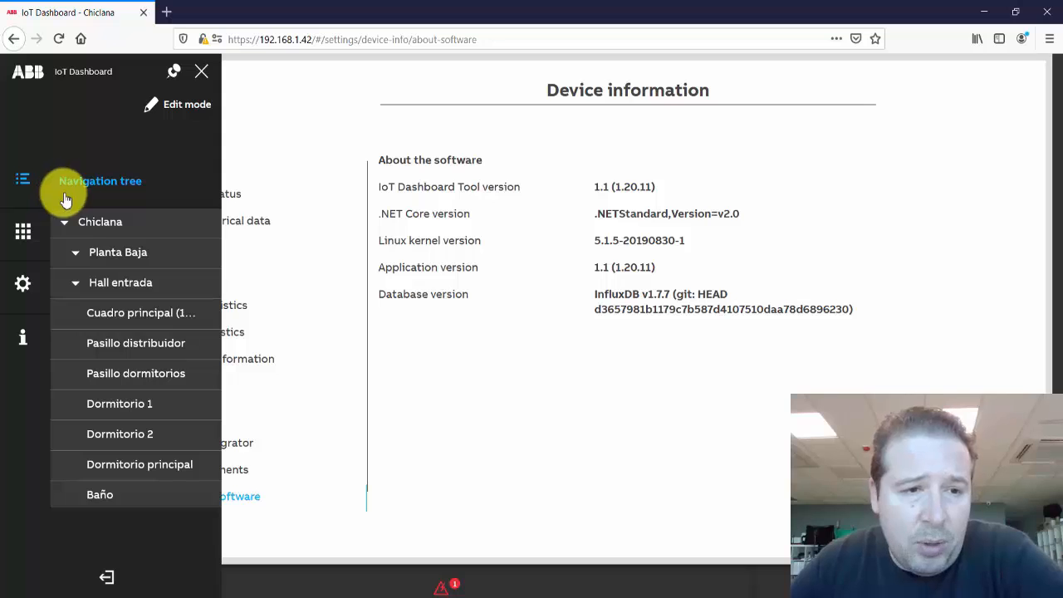
pyautogui.click(66, 227)
pyautogui.click(66, 227)
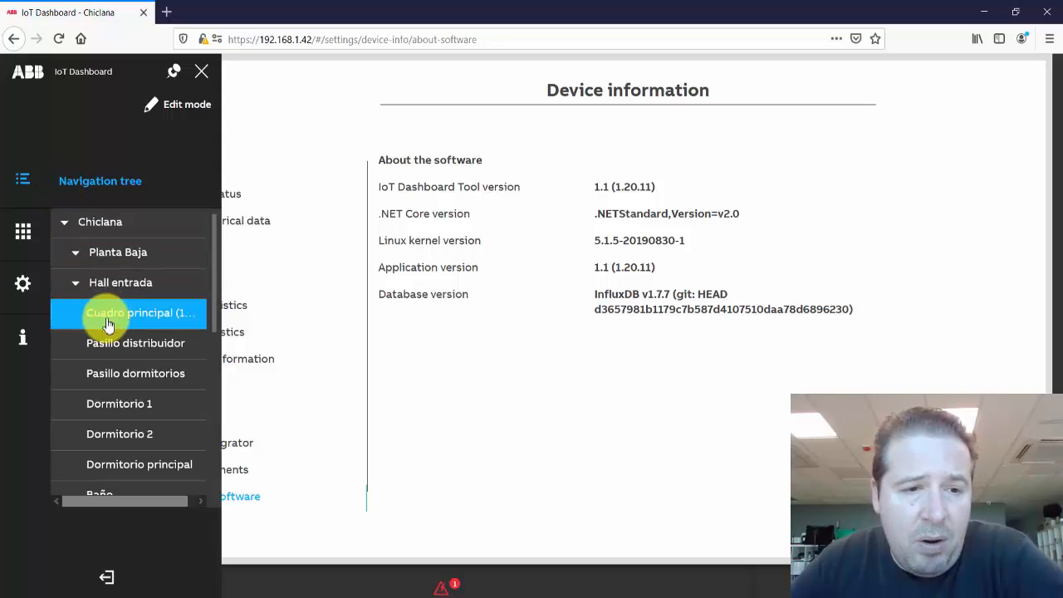
pyautogui.scroll(-5, 119, 304)
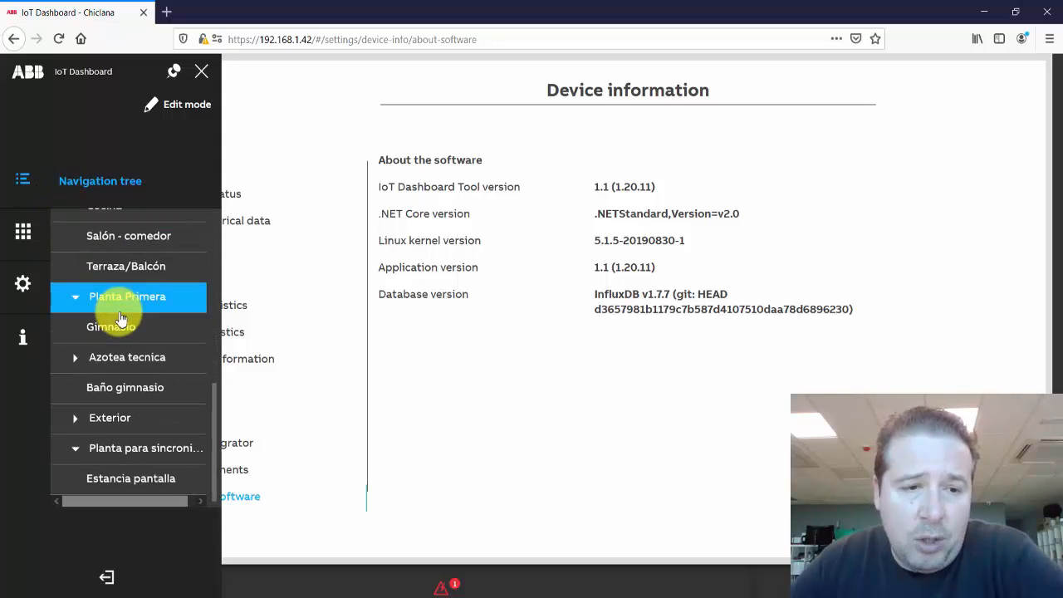
pyautogui.scroll(5, 120, 318)
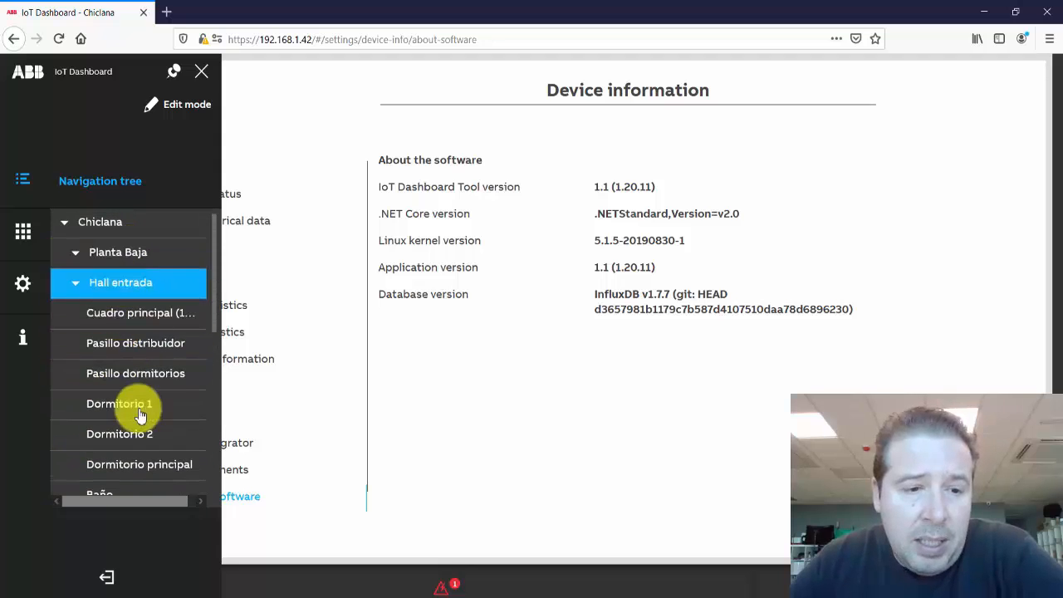
pyautogui.scroll(-5, 137, 399)
pyautogui.click(138, 450)
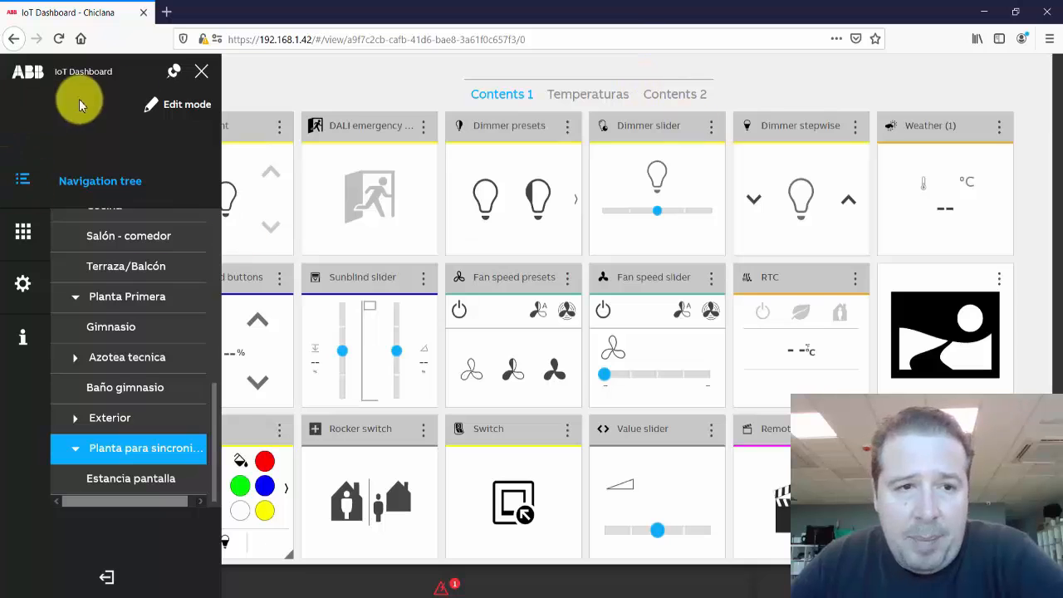
pyautogui.click(202, 72)
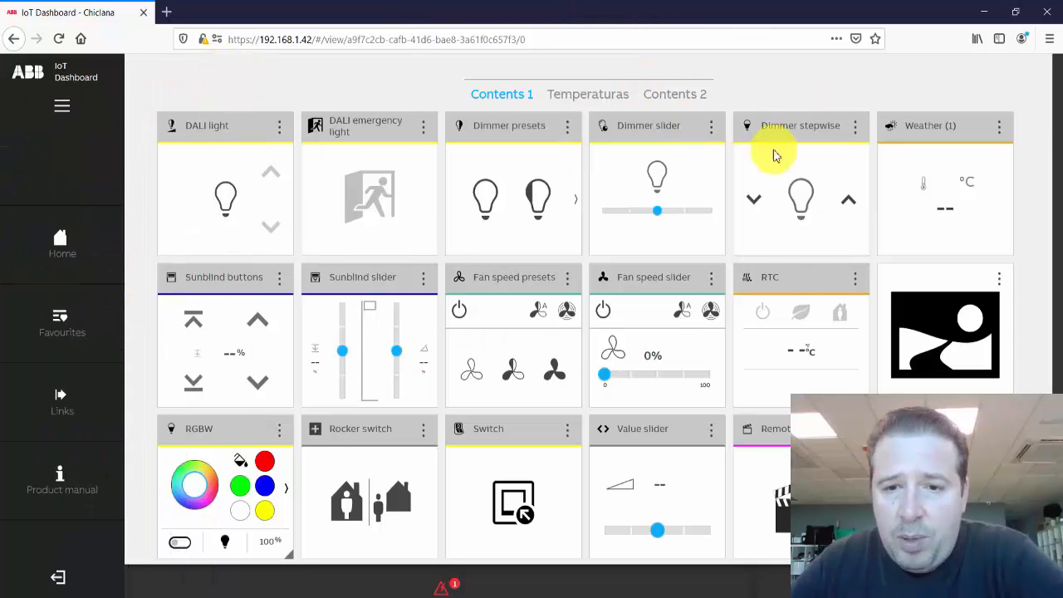